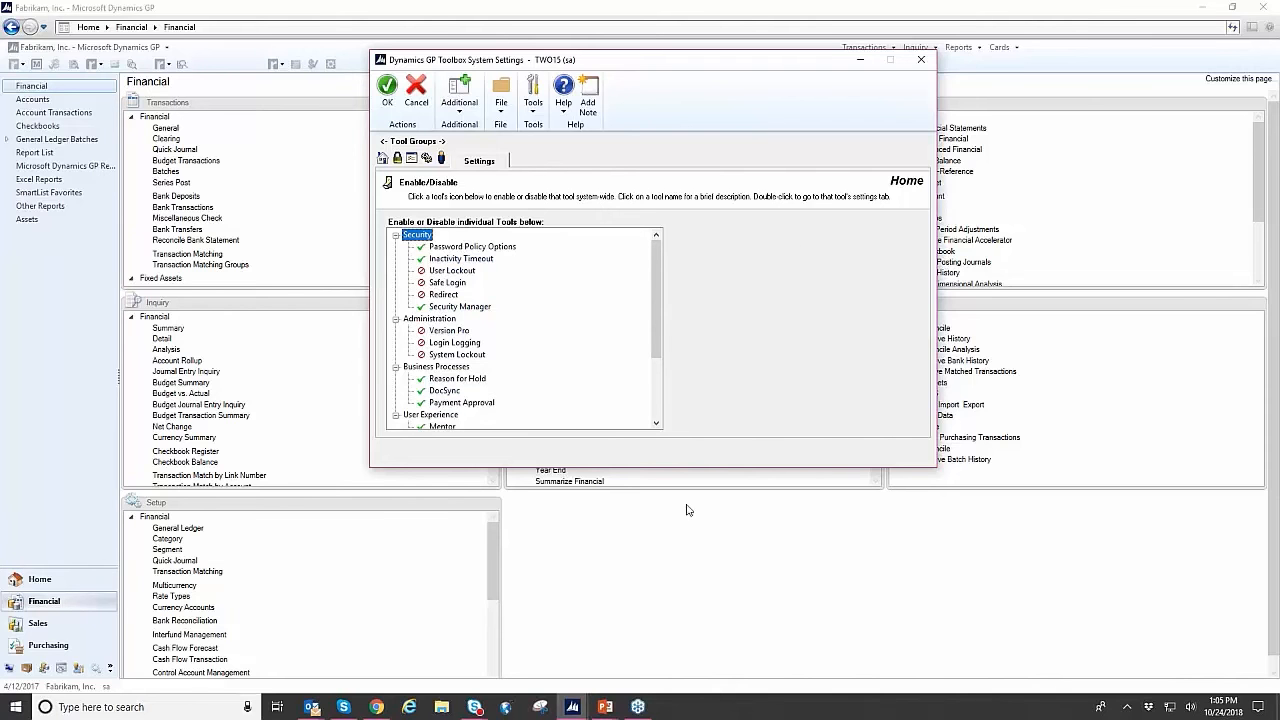
- Bring up the Security Manager window and check which companies are available for selection
mouse_move(613, 716)
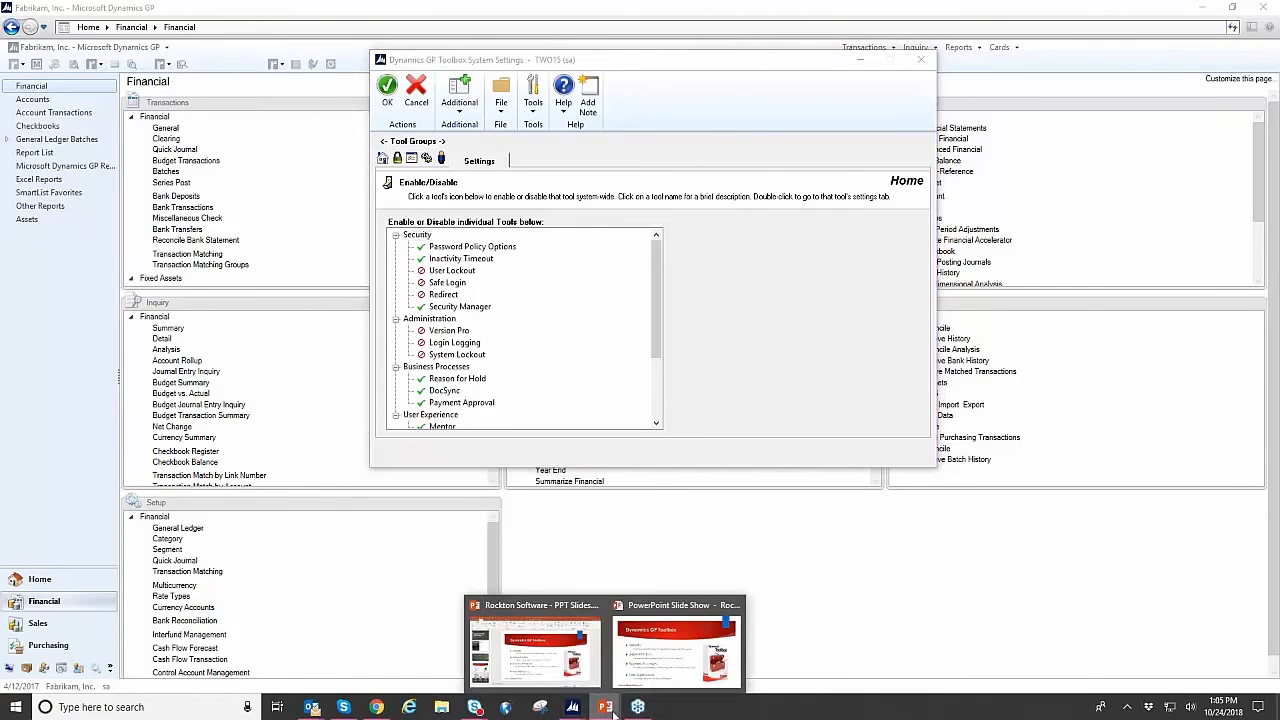
left_click(572, 706)
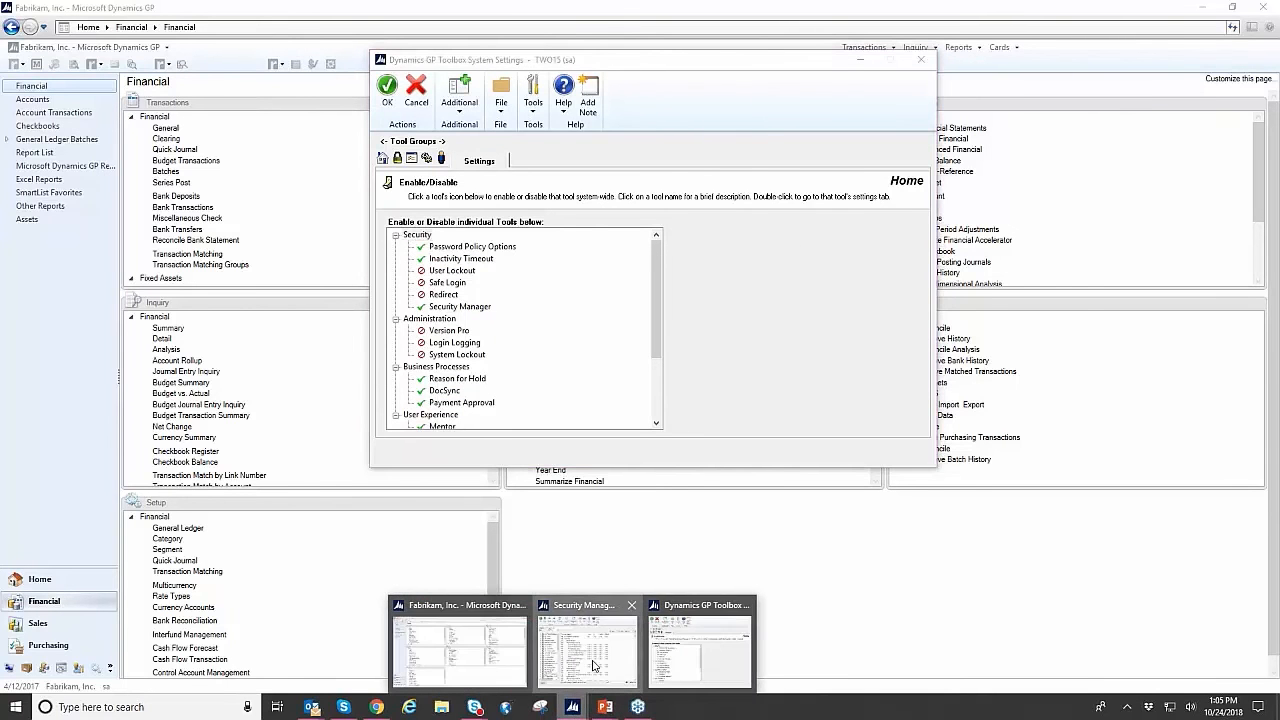
left_click(593, 680)
left_click_drag(844, 172, 837, 64)
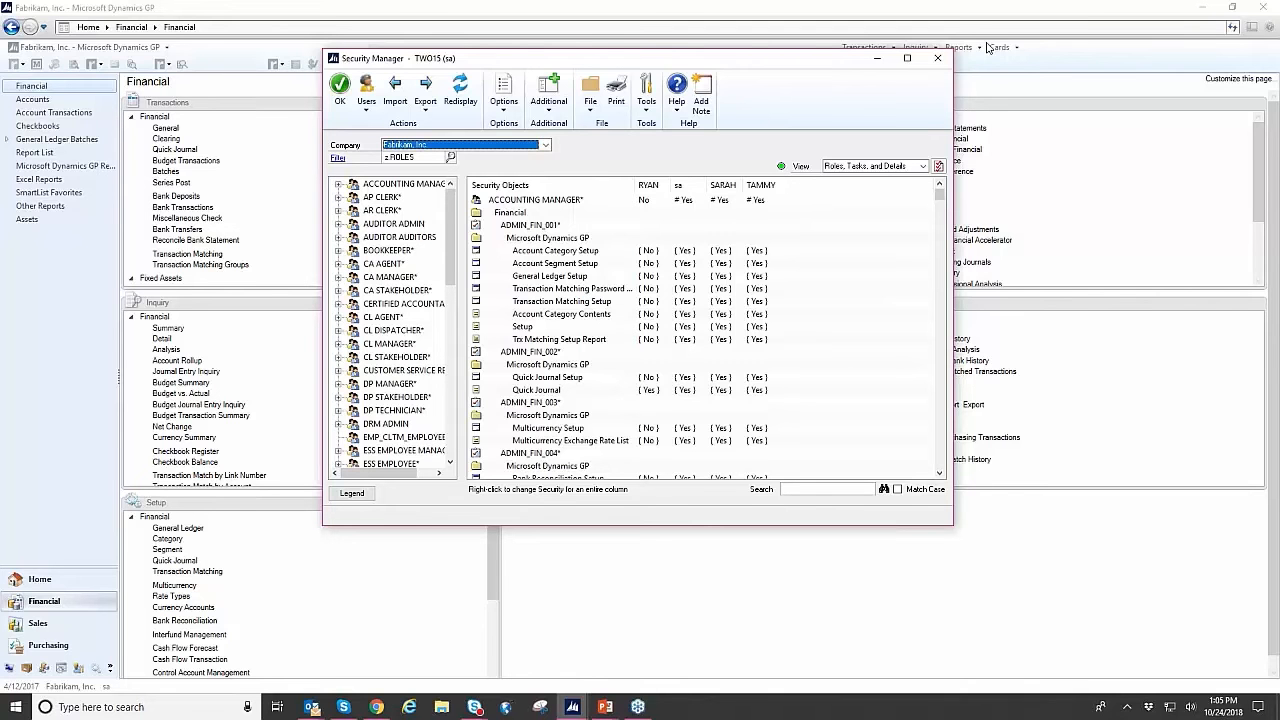
left_click(545, 146)
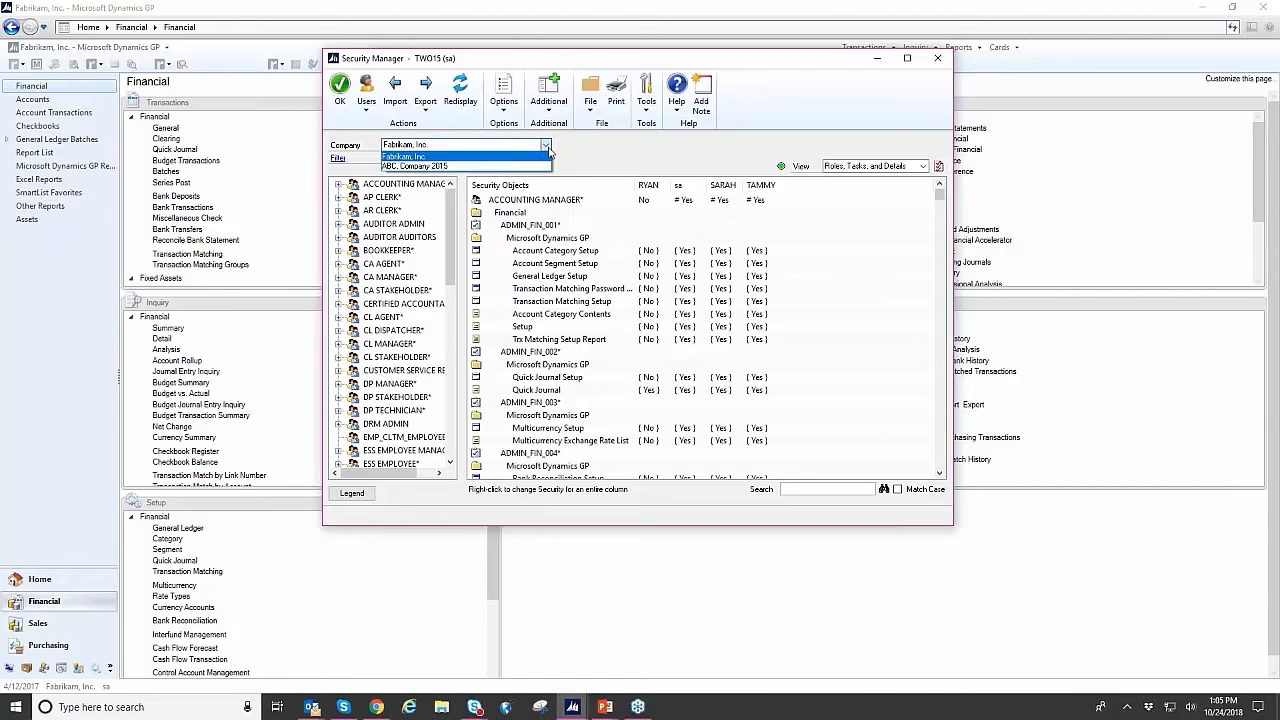
left_click(548, 150)
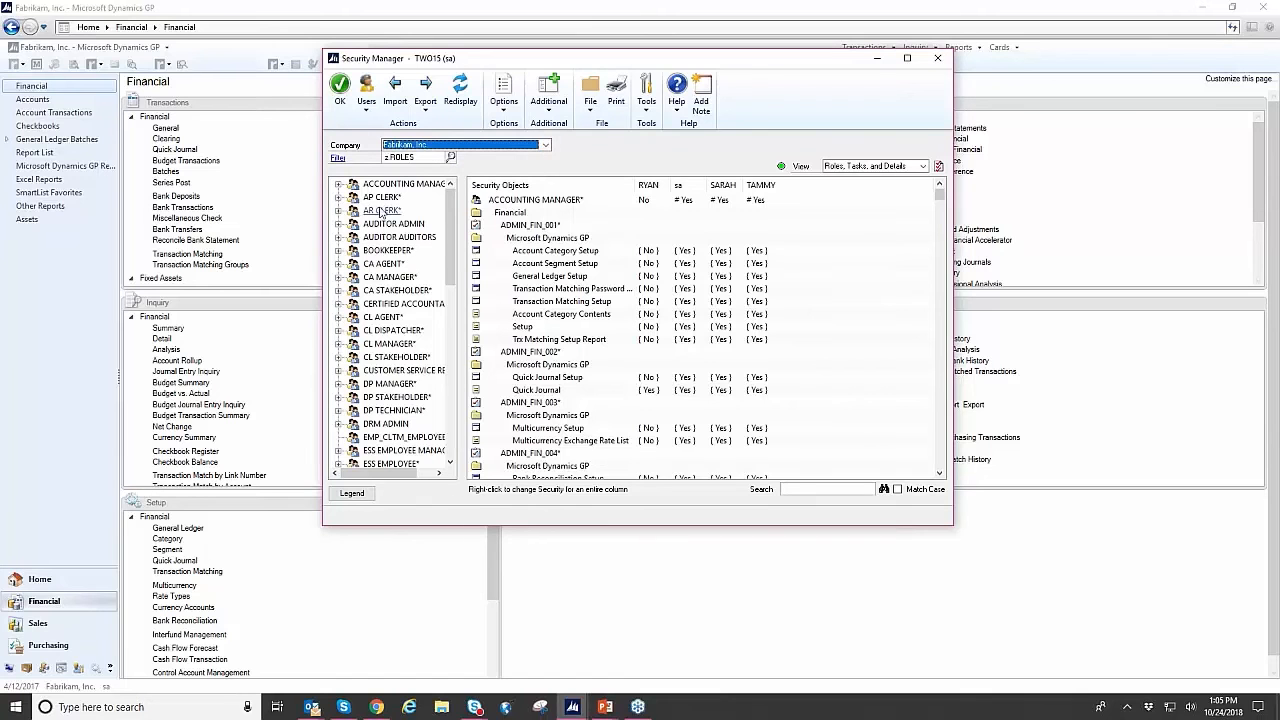
- Display the Security Manager legend beside the window and review the available security filters
left_click(352, 493)
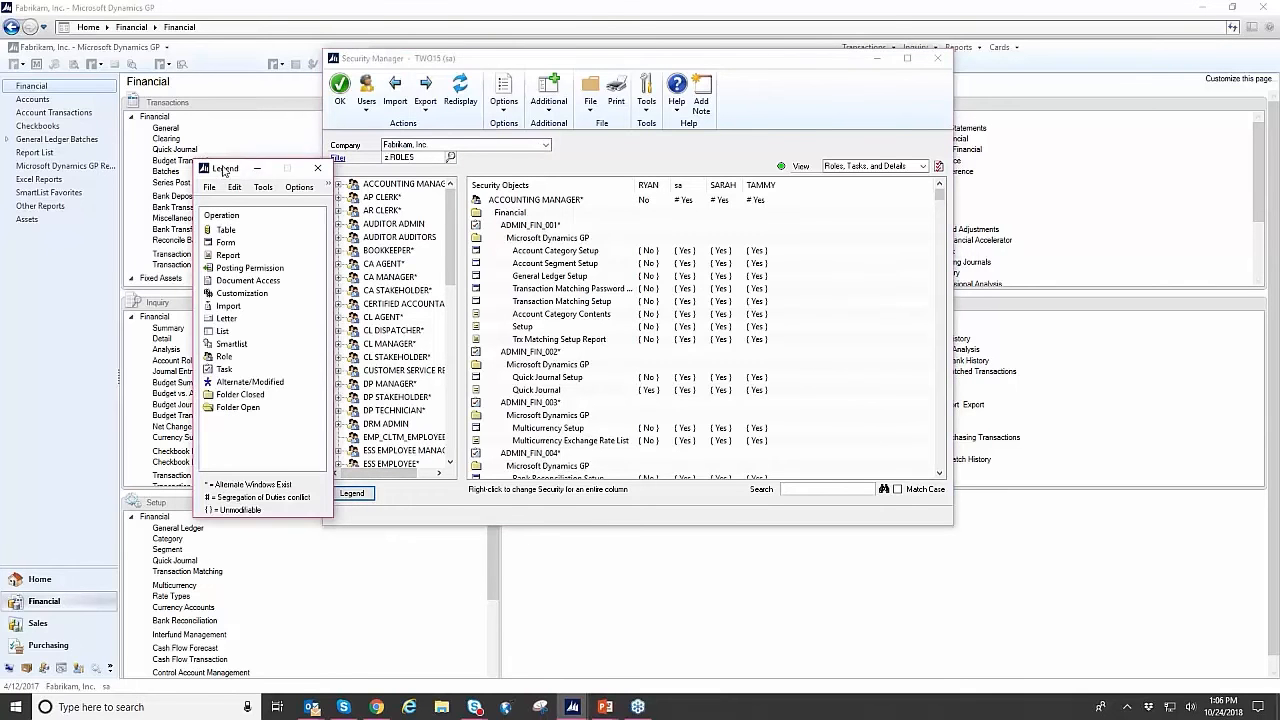
left_click_drag(226, 167, 208, 125)
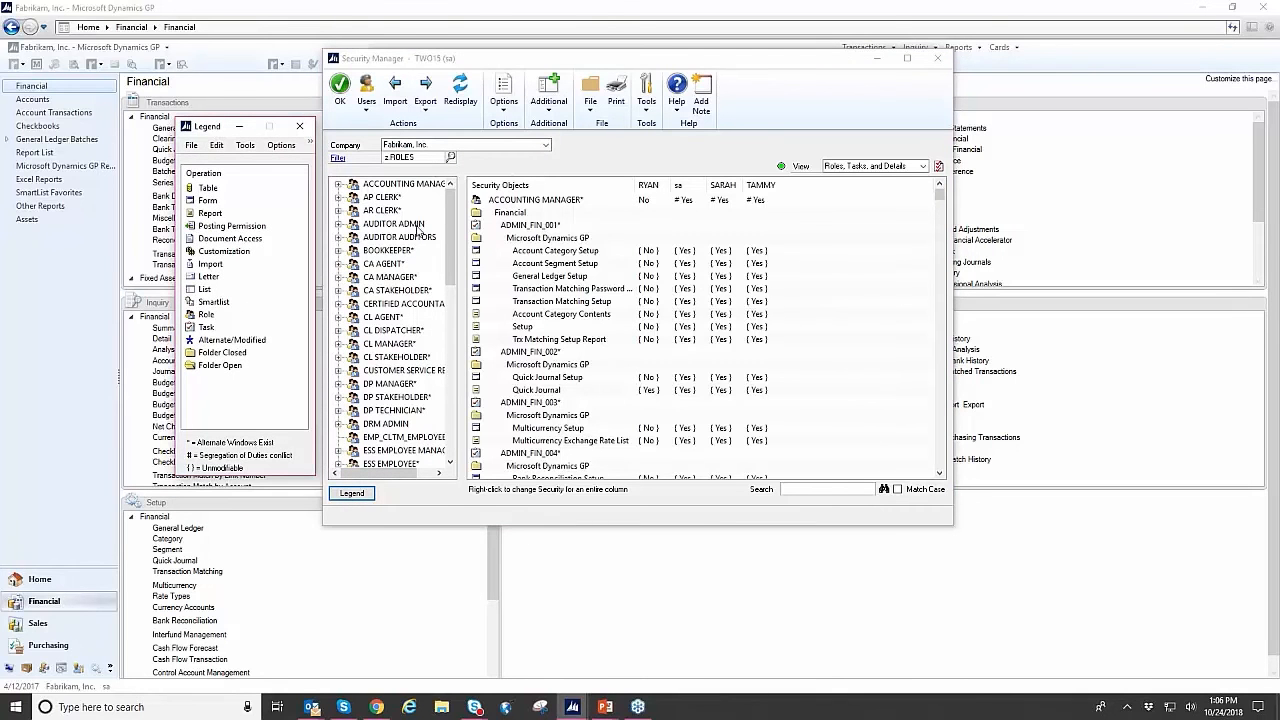
left_click(450, 157)
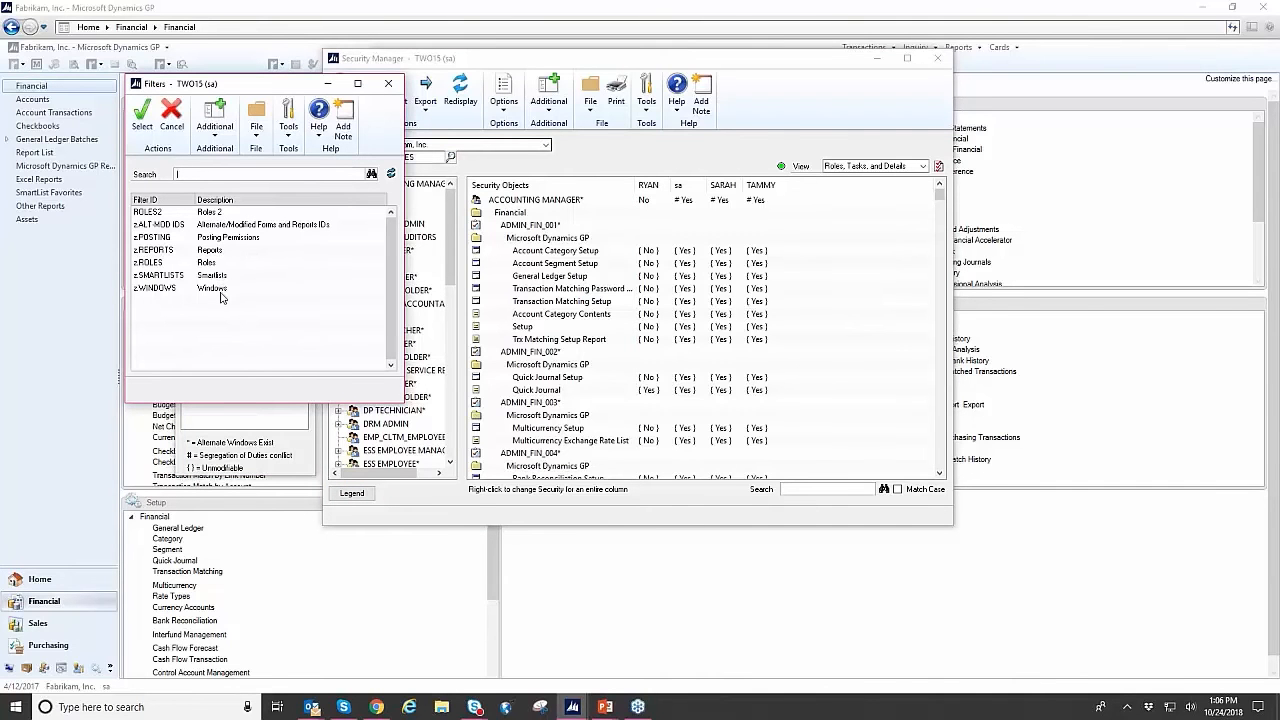
left_click(389, 85)
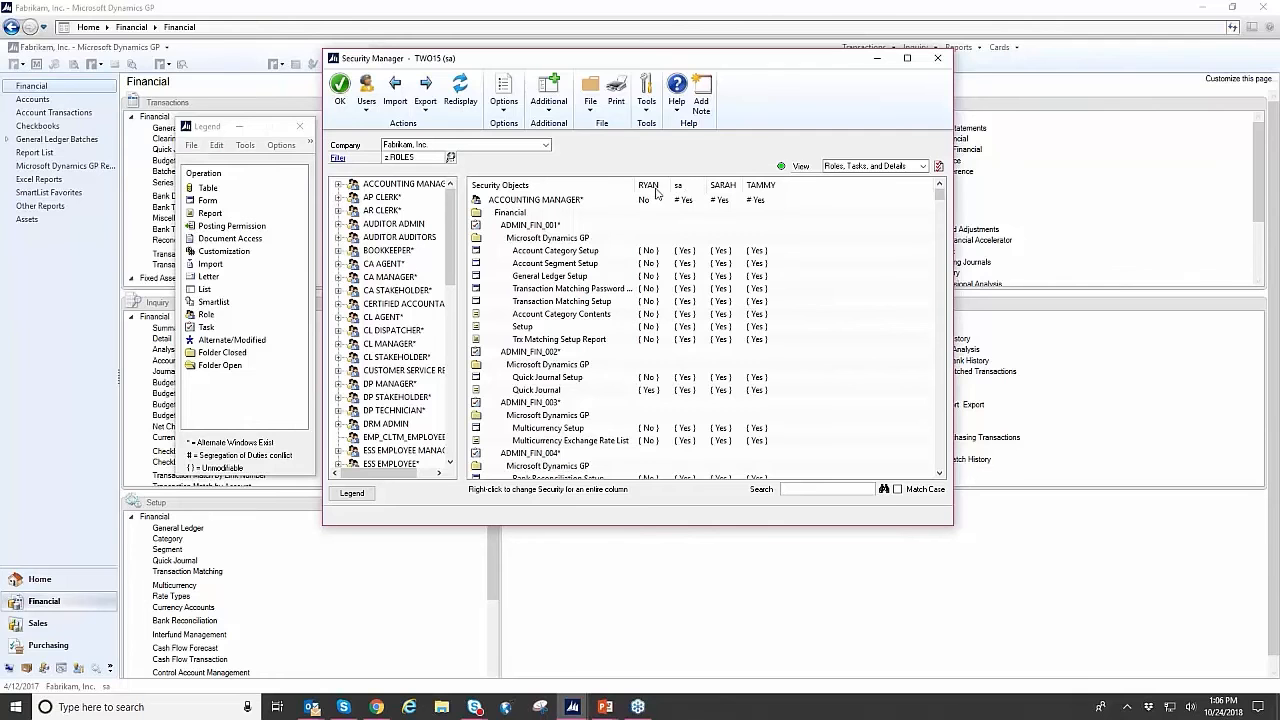
- Review the users selected for the Security Manager columns and the available view levels for the security objects
left_click(940, 166)
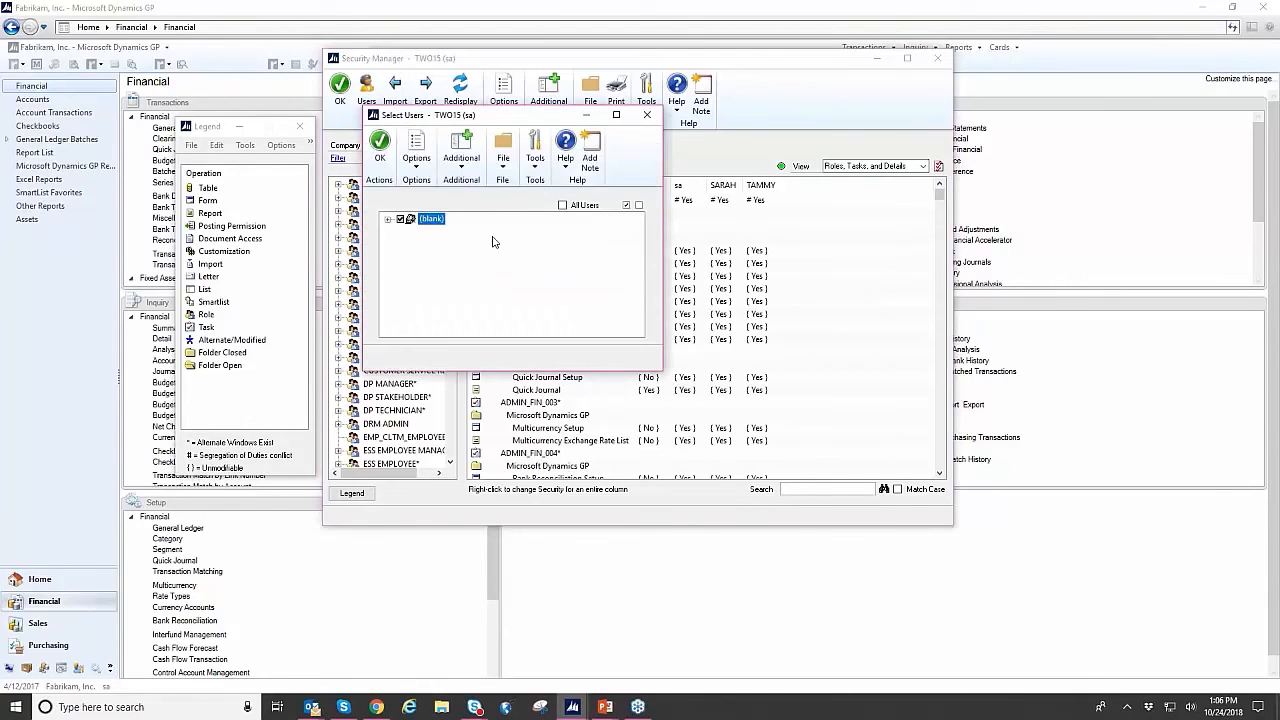
left_click(387, 220)
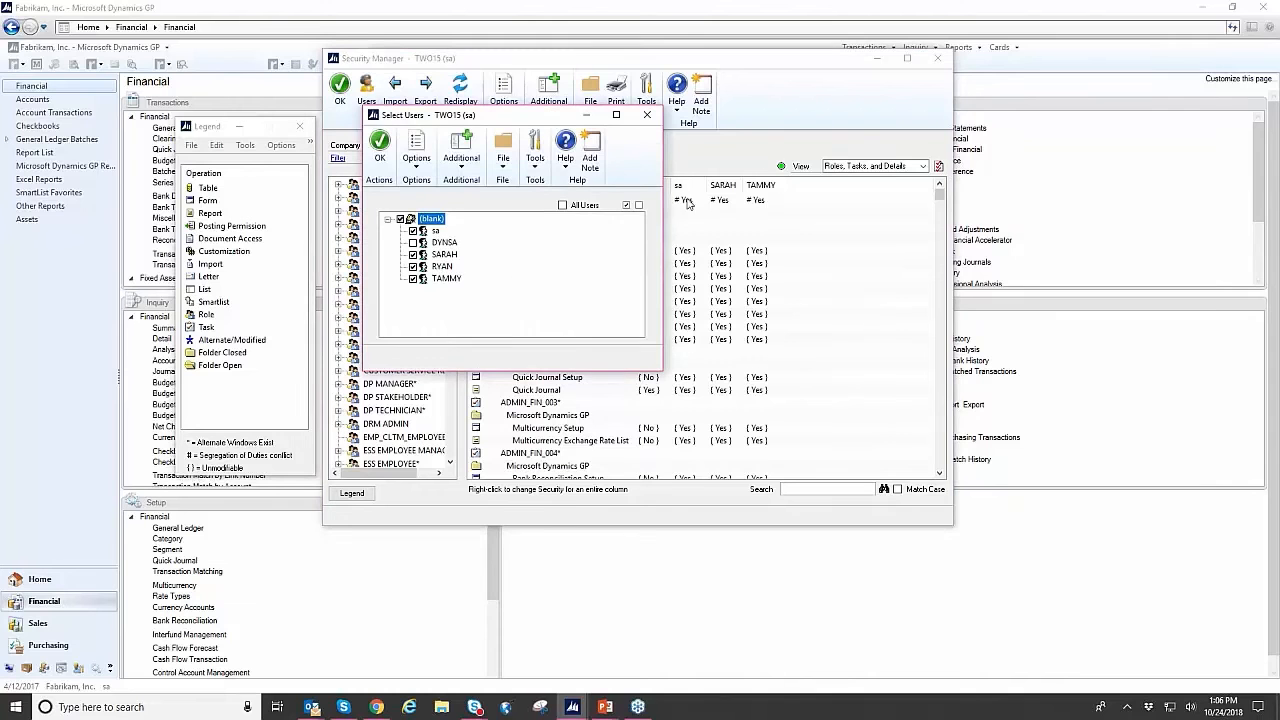
left_click(648, 117)
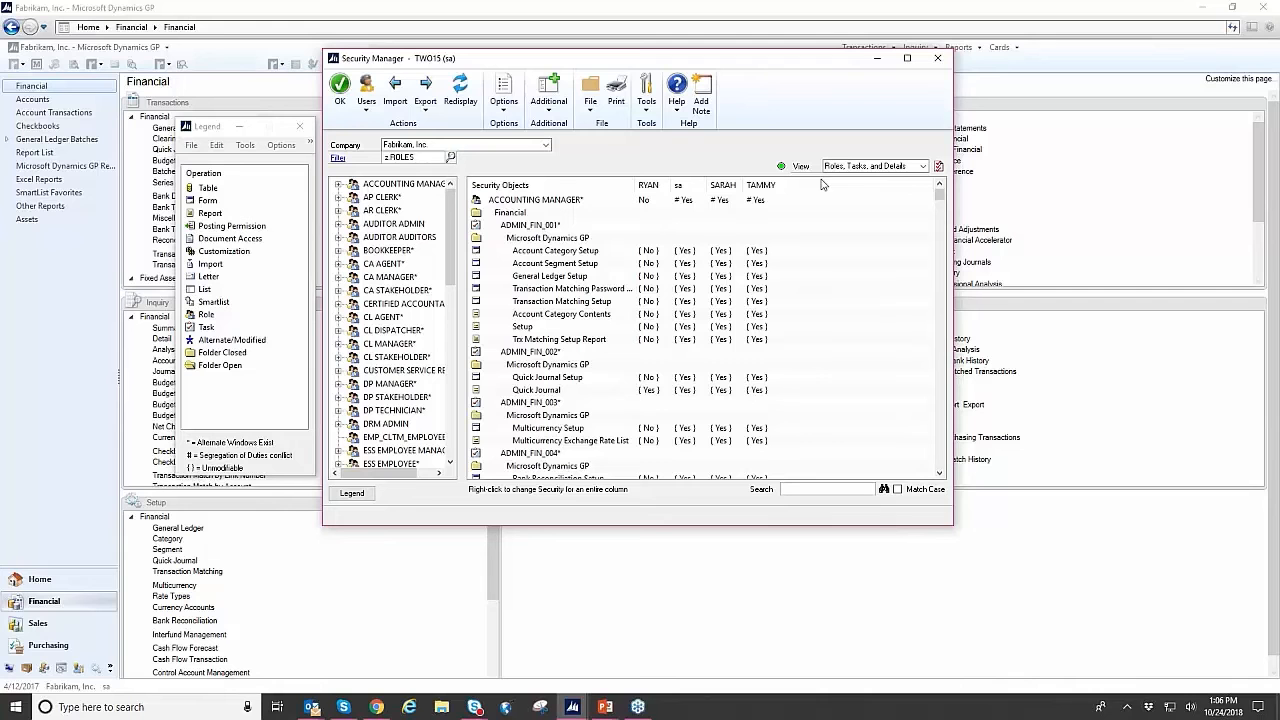
left_click(908, 168)
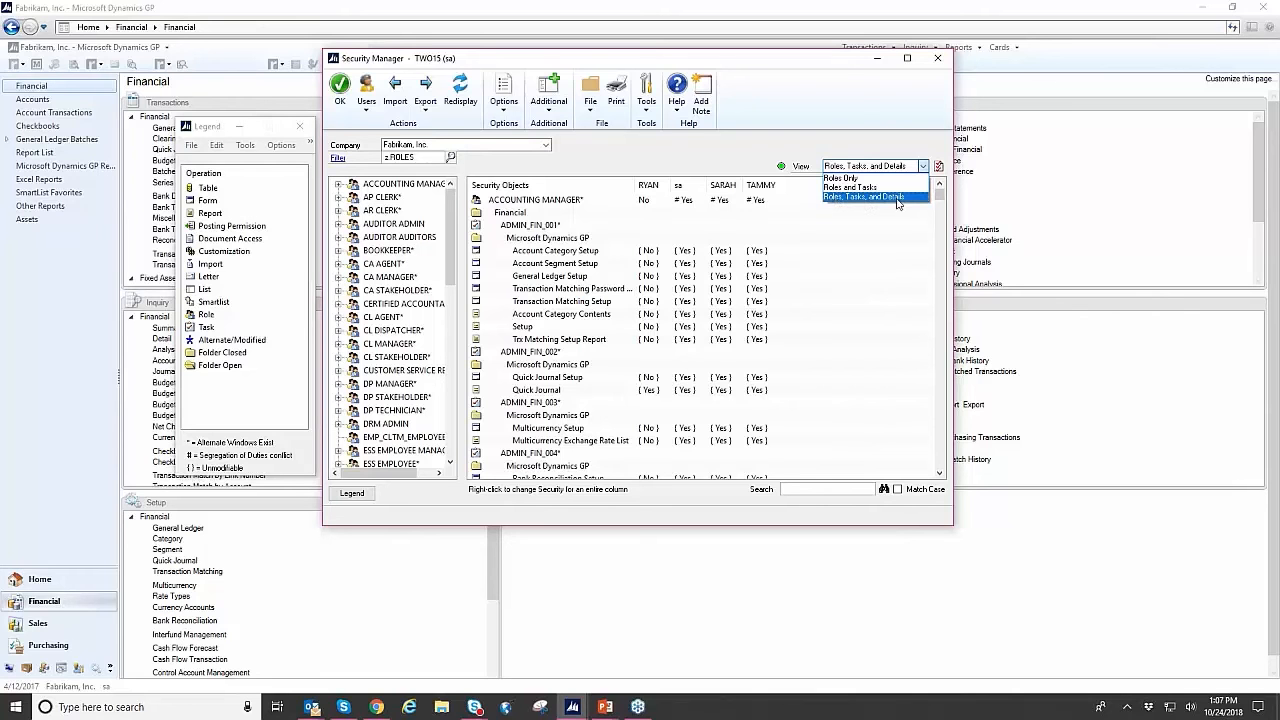
left_click(725, 162)
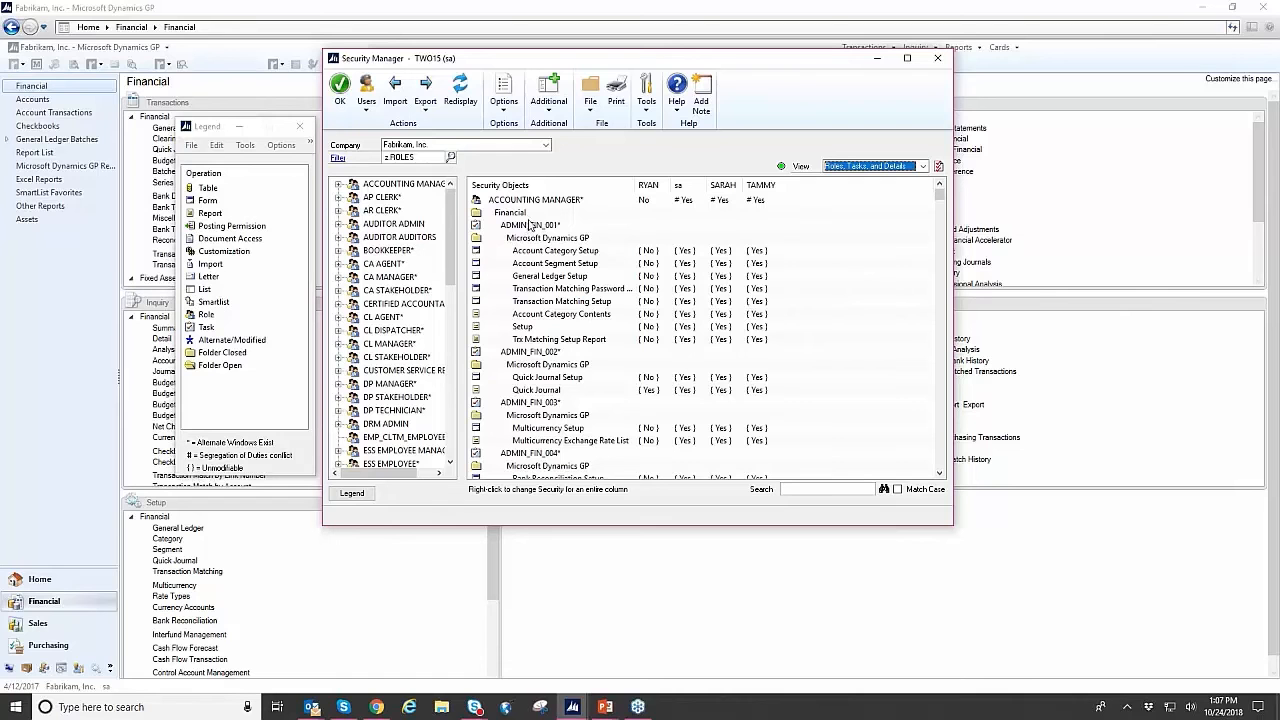
- Show the options for changing the first user's entire security column from the ACCOUNTING MANAGER role row, leaving it unchanged
left_click(600, 205)
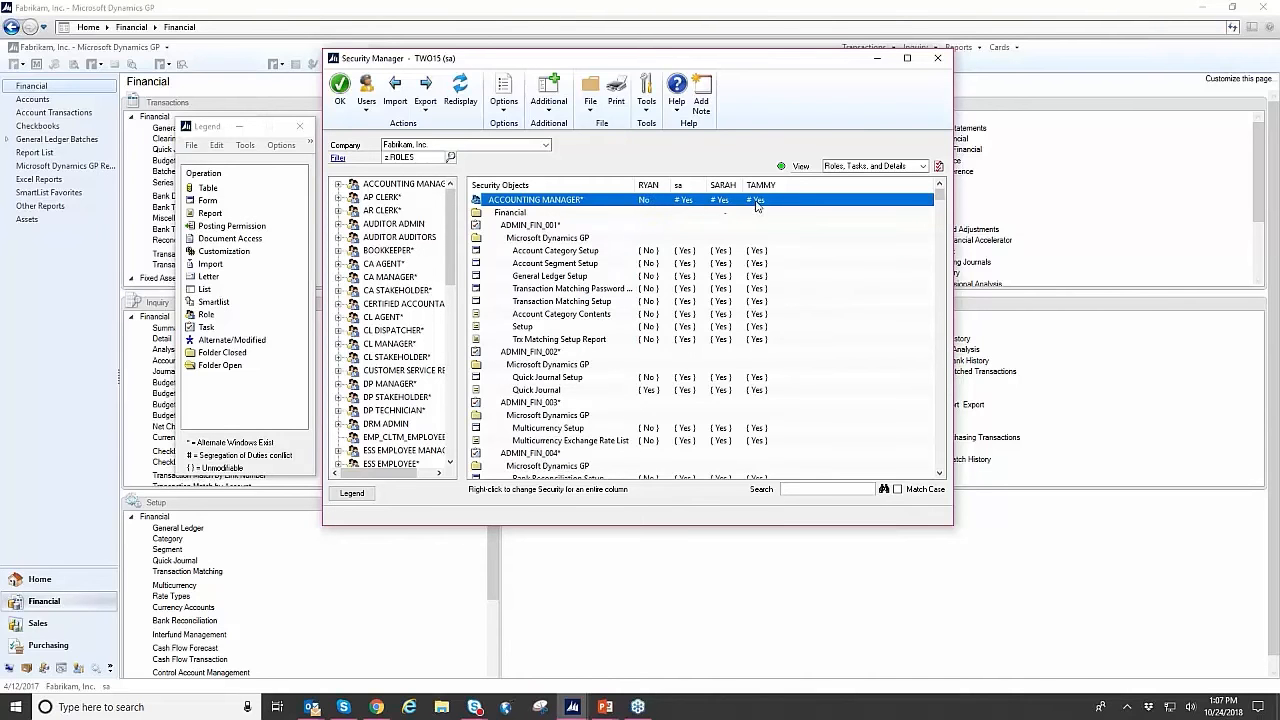
double_click(648, 201)
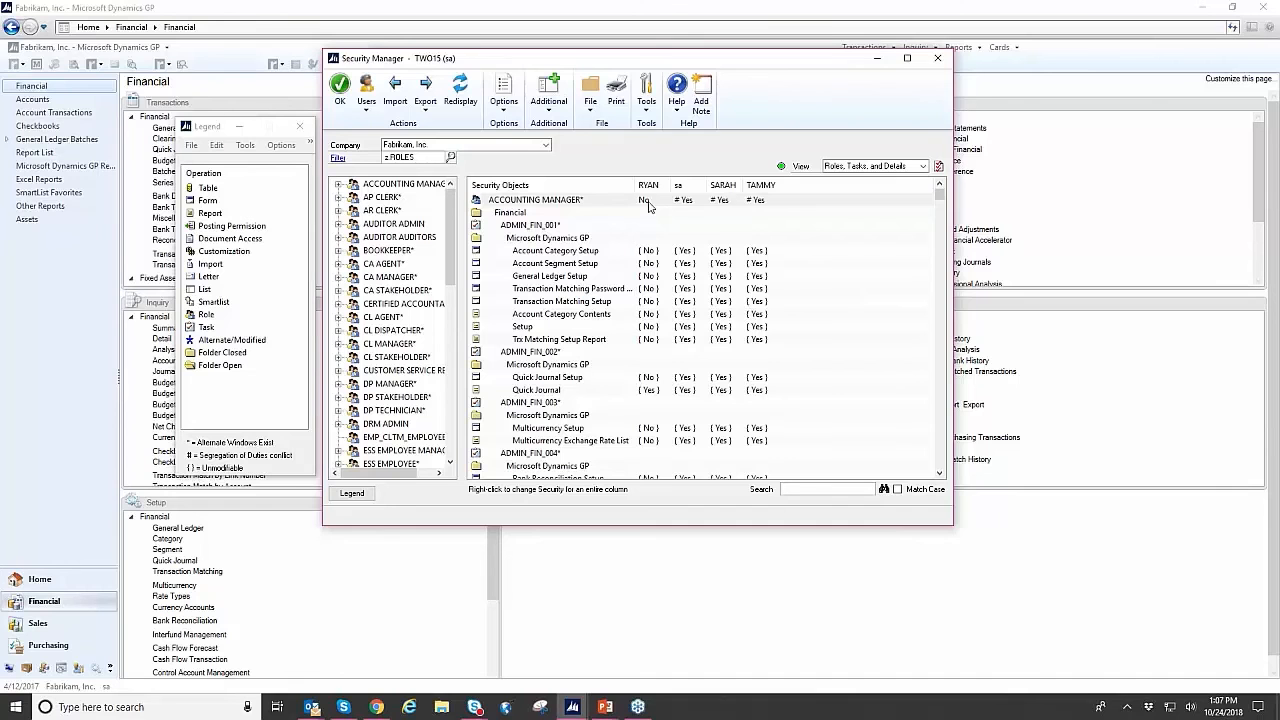
right_click(648, 204)
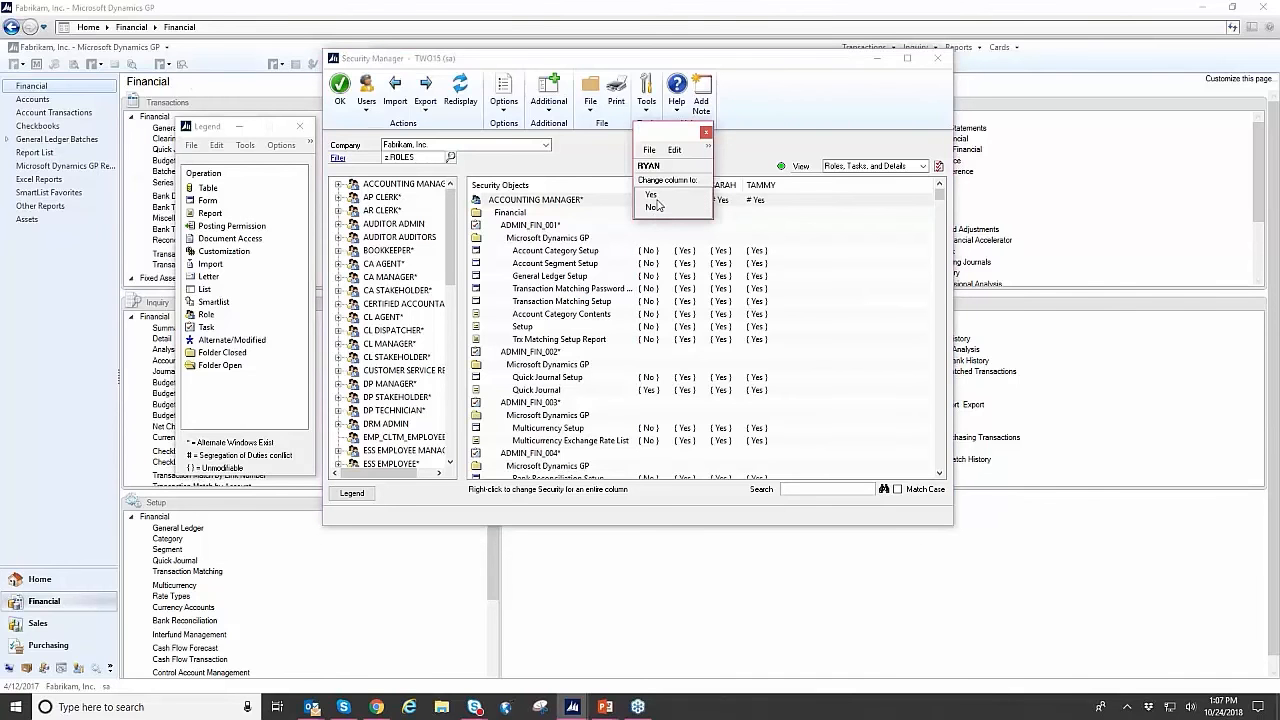
left_click(706, 129)
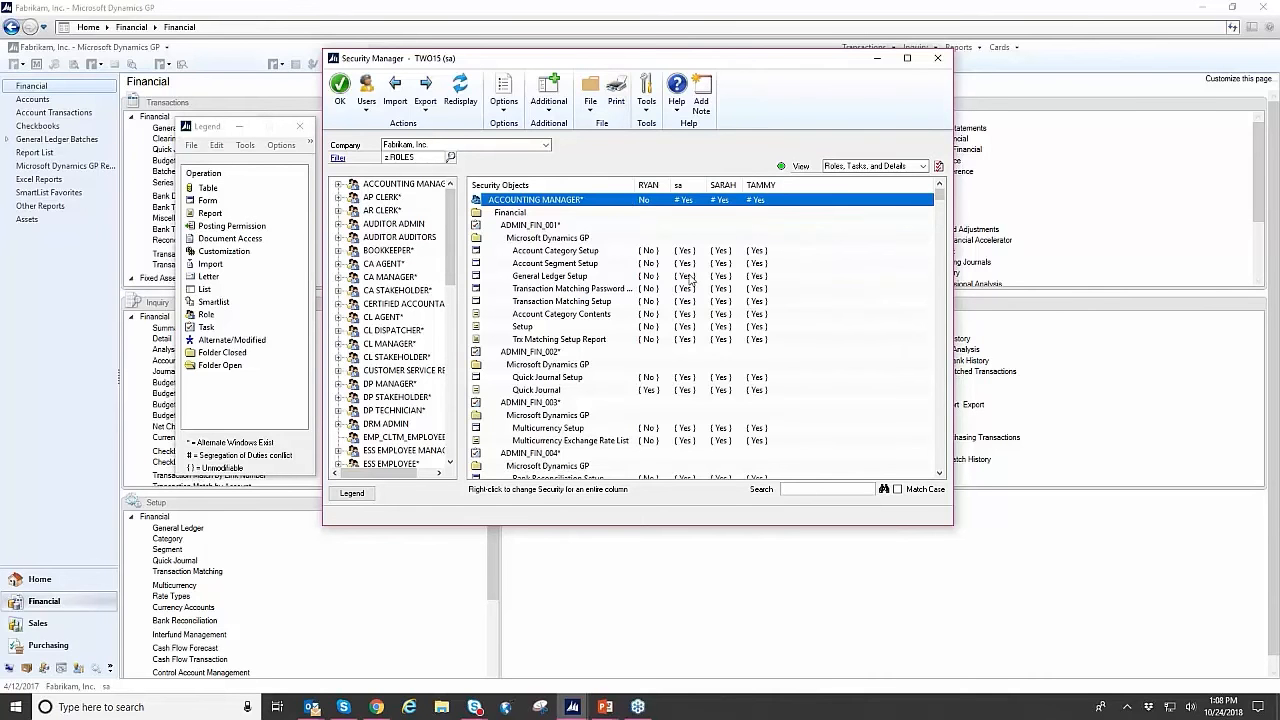
- Look through the roles' security objects and check which export formats Security Manager offers
scroll(690, 280, "down", 2)
scroll(687, 280, "down", 3)
scroll(672, 290, "down", 7)
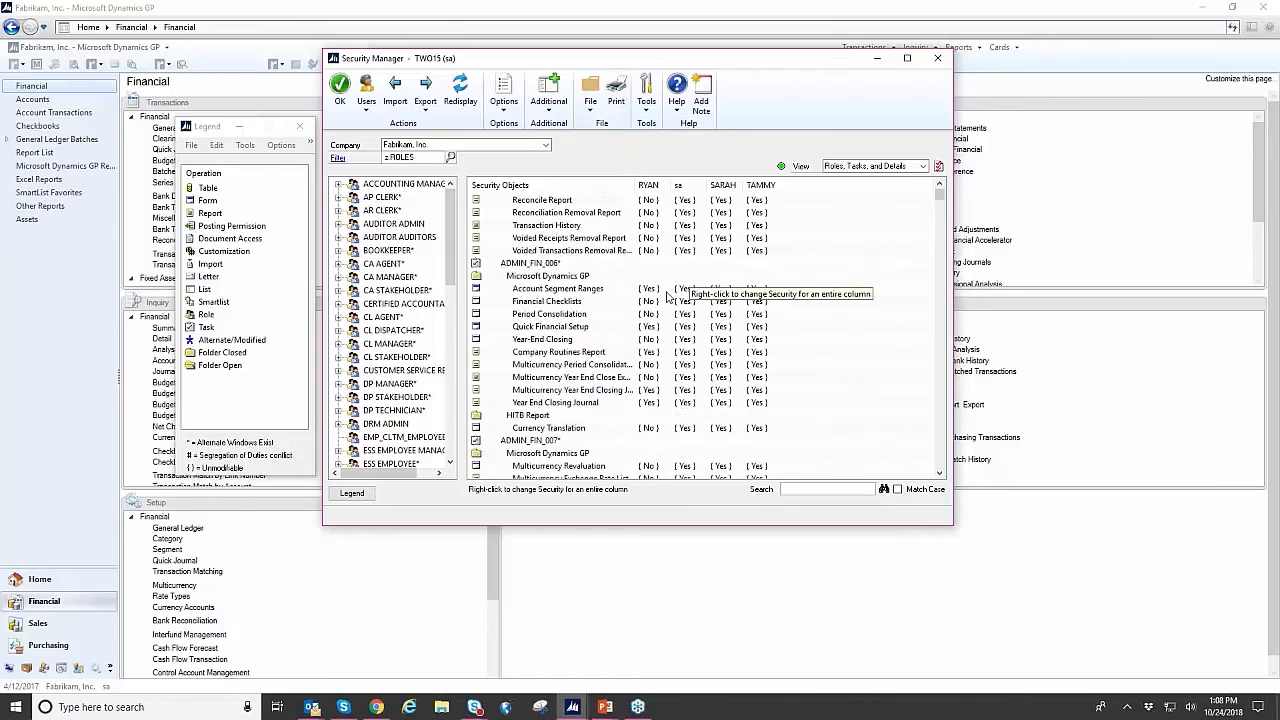
scroll(665, 308, "up", 10)
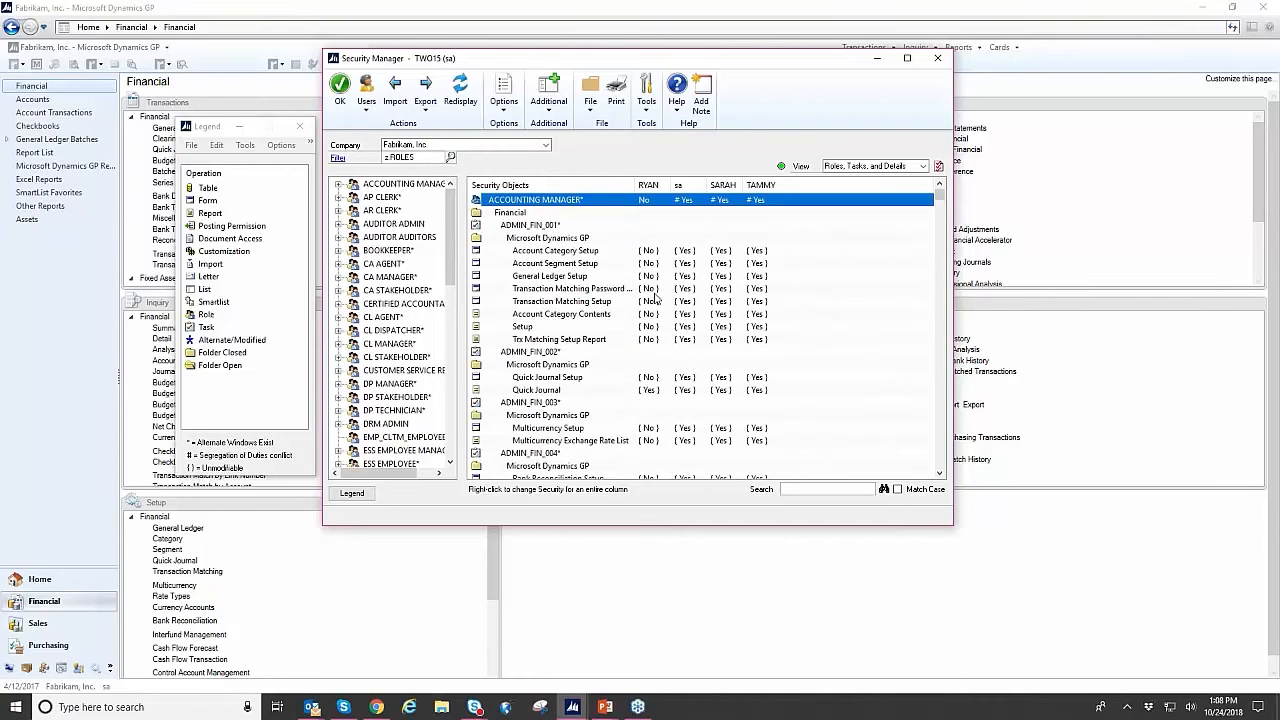
left_click(426, 108)
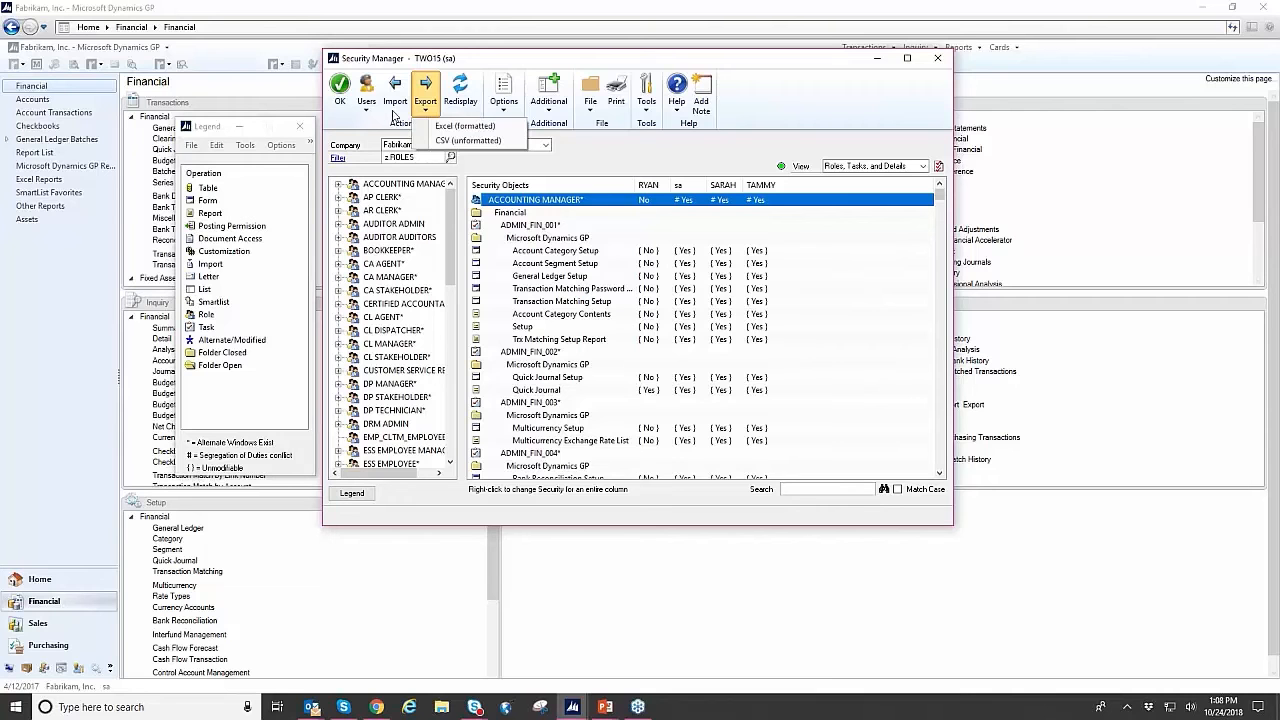
left_click(531, 63)
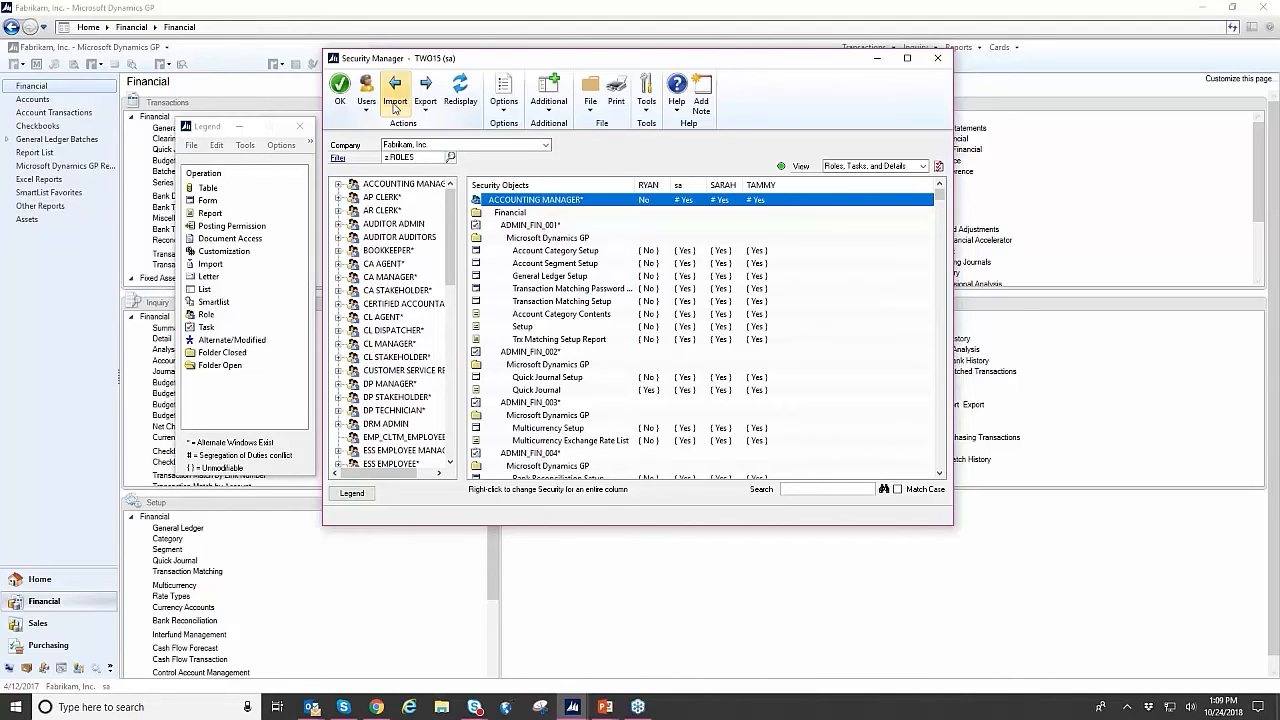
- Put away Security Manager with its legend and open the settings of the Inactivity Timeout tool
left_click(876, 64)
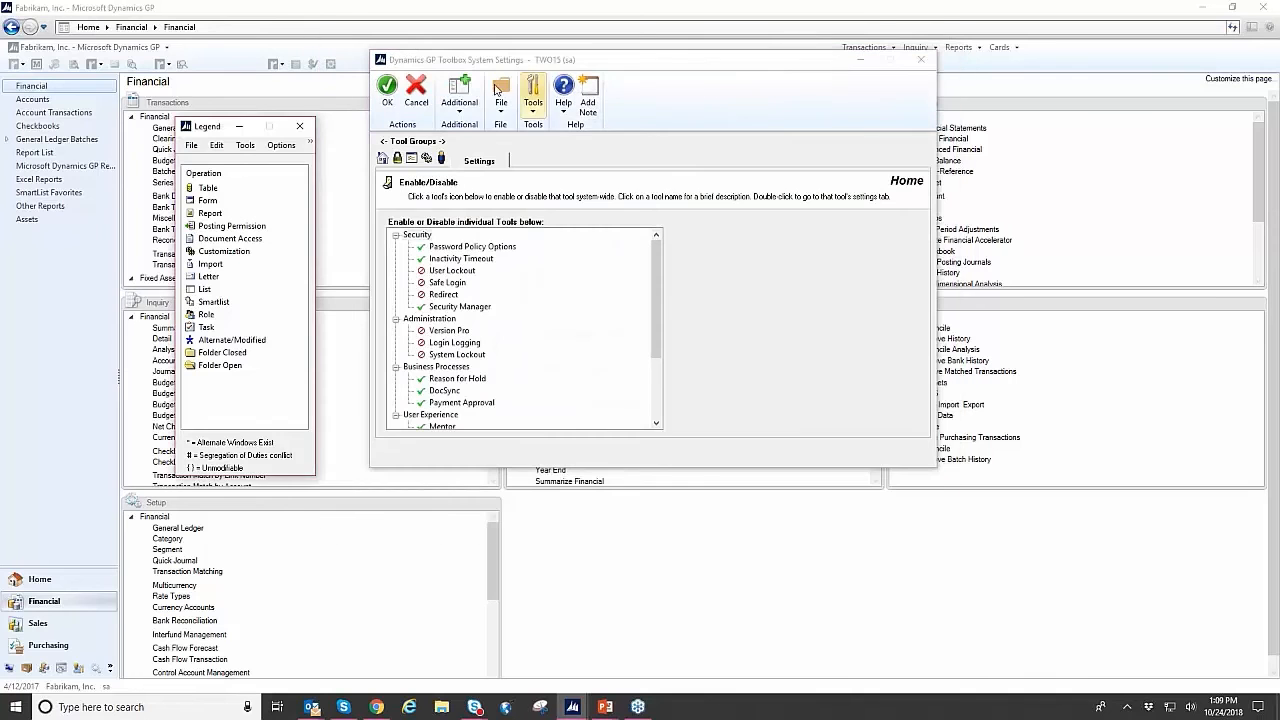
left_click(300, 127)
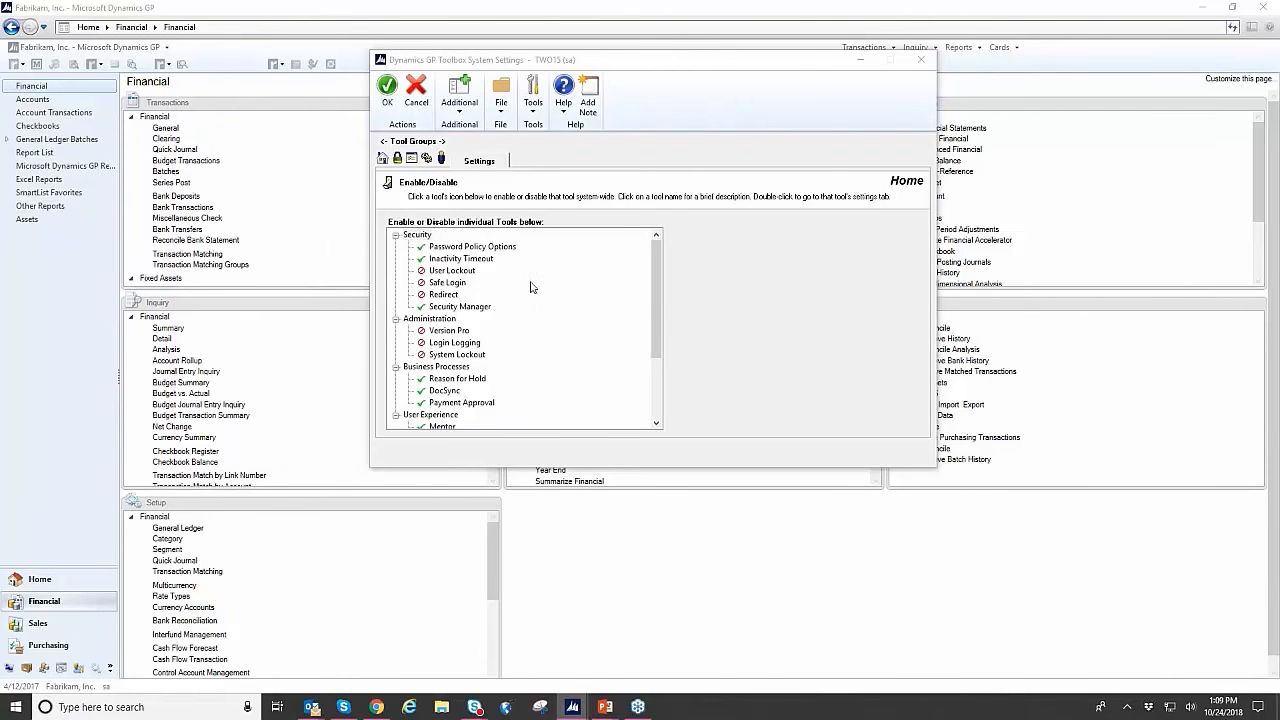
left_click(488, 259)
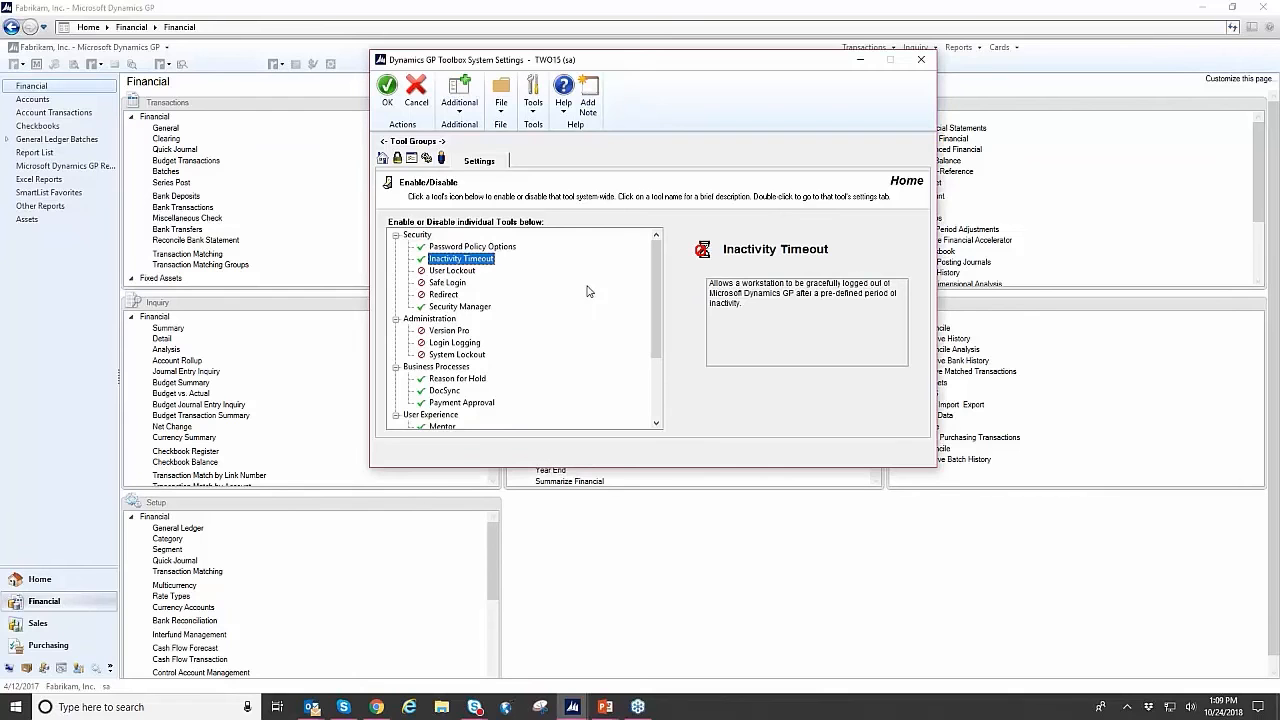
double_click(460, 259)
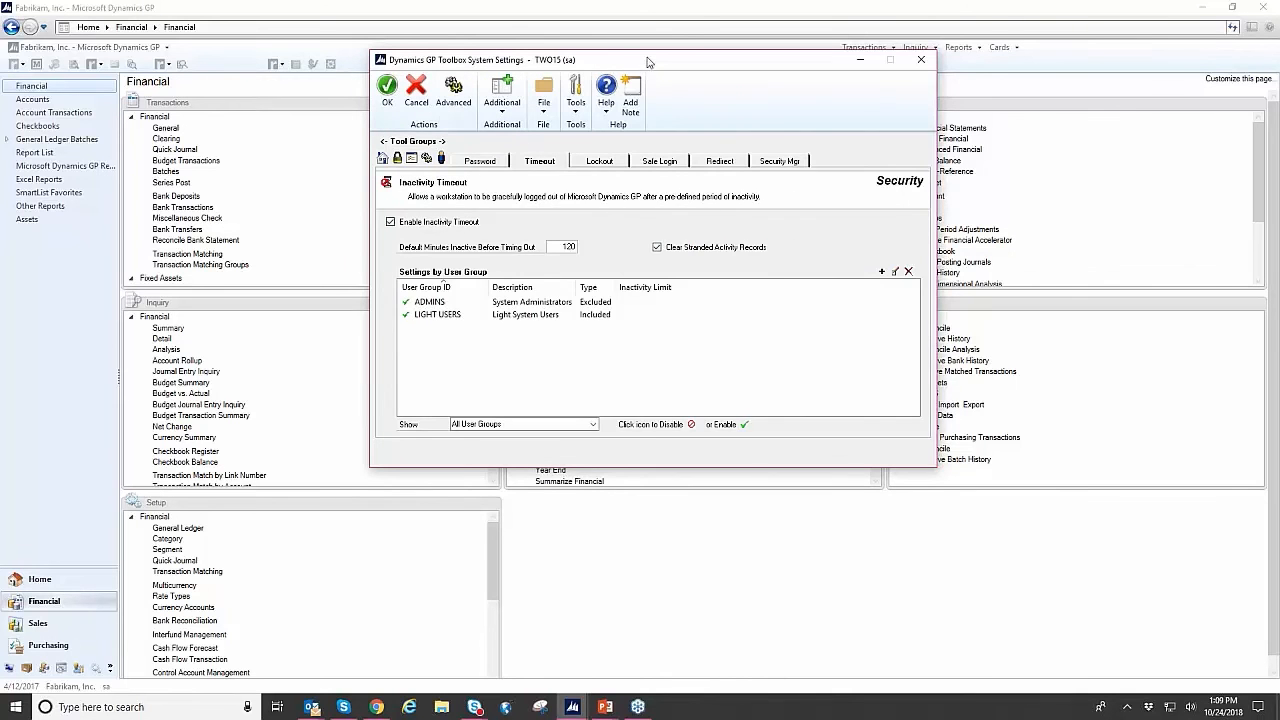
left_click_drag(648, 63, 630, 58)
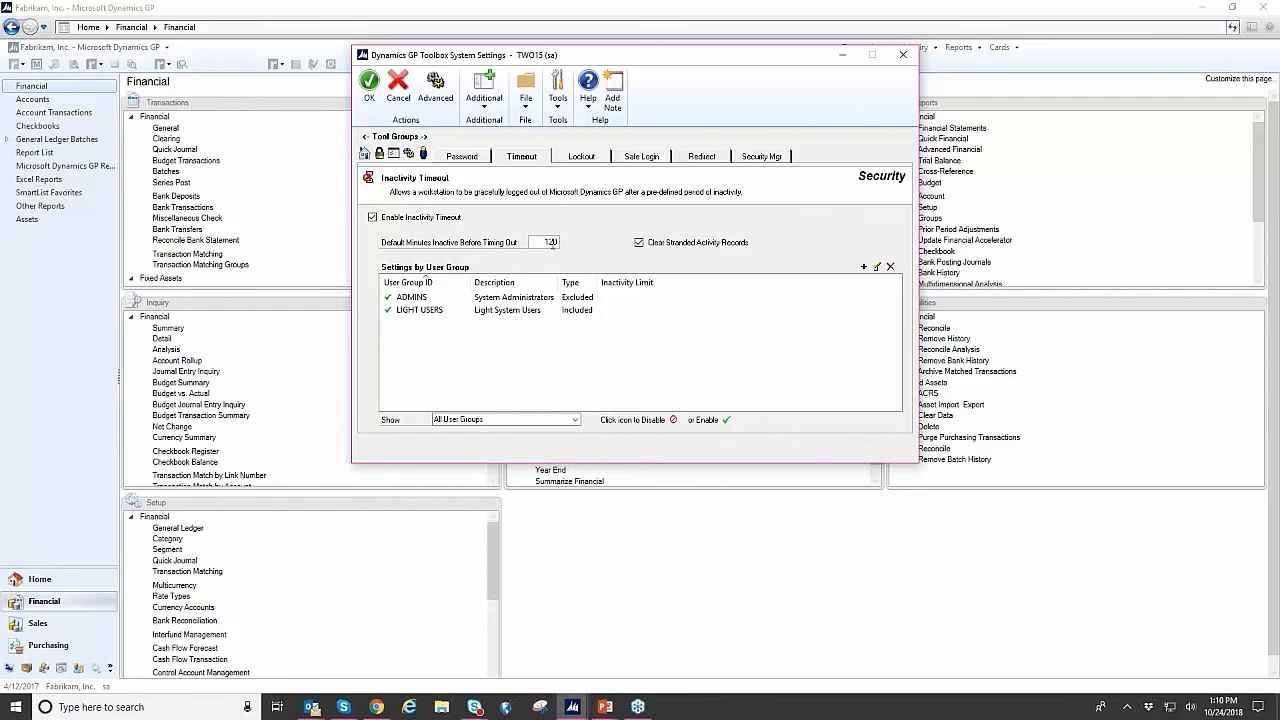
- Open the inactivity timeout settings of the LIGHT USERS user group
left_click(495, 313)
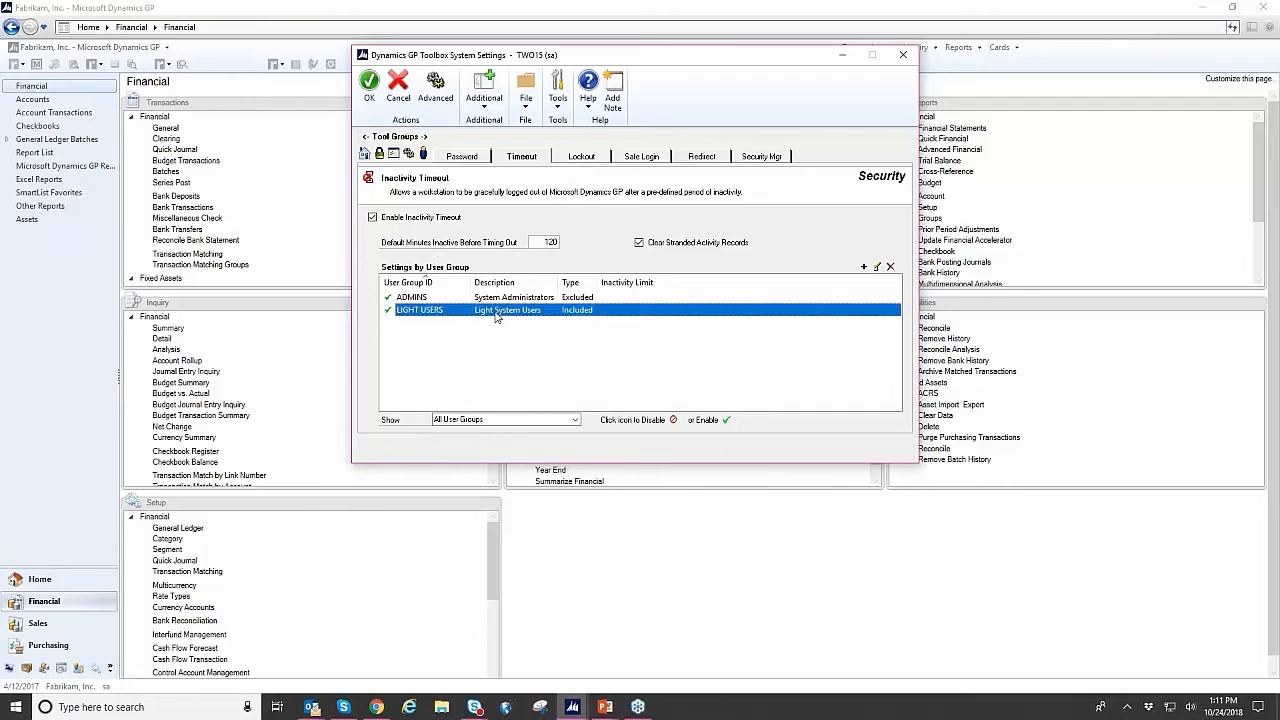
left_click(563, 299)
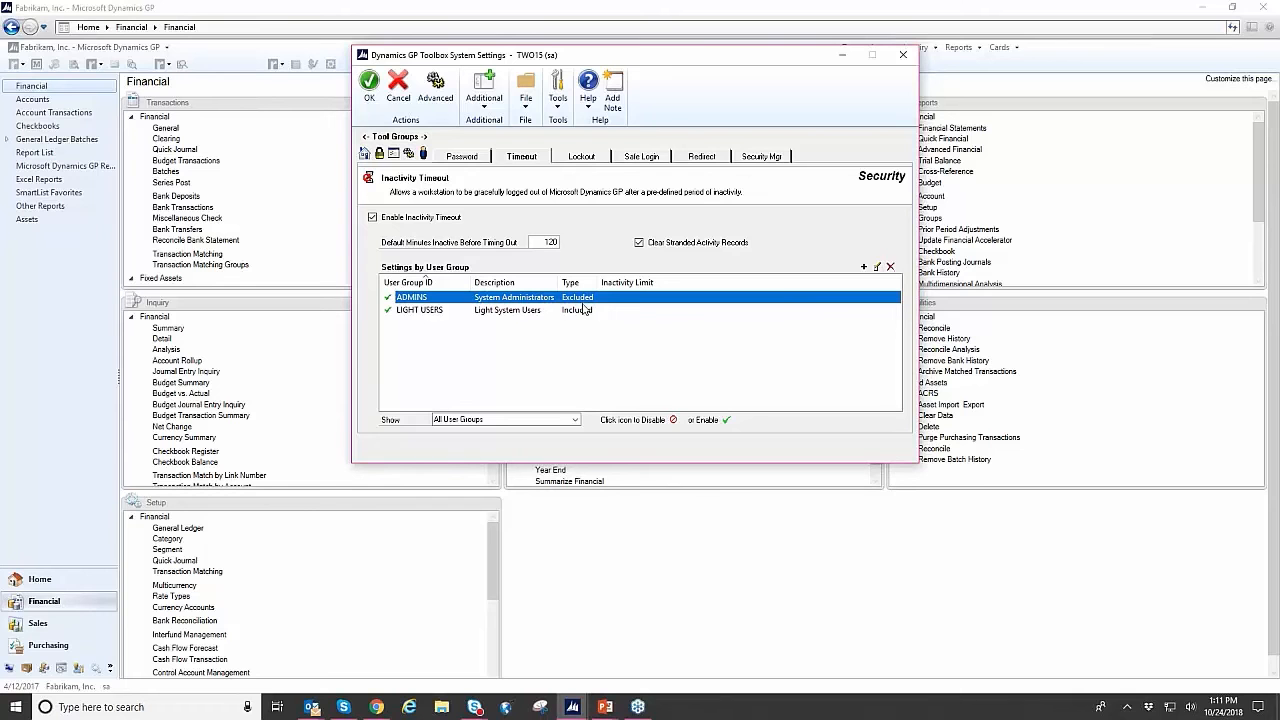
left_click(514, 317)
double_click(514, 318)
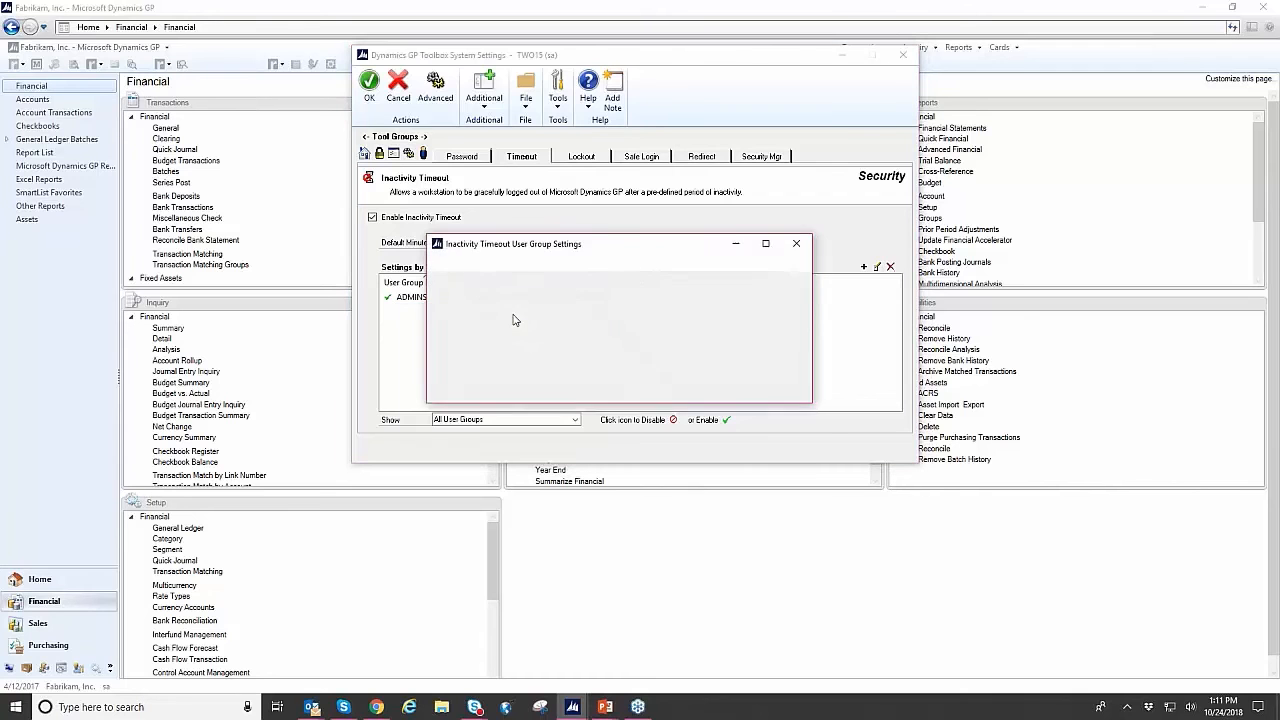
left_click_drag(666, 249, 688, 190)
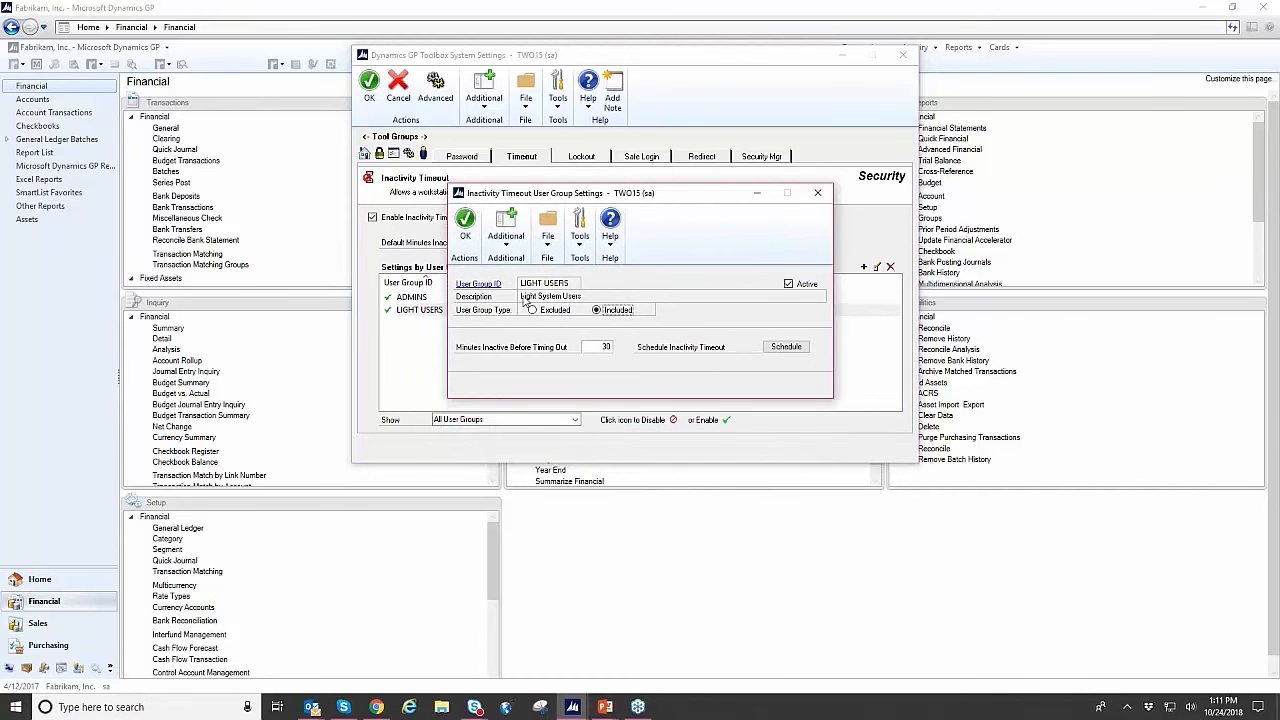
- Add the user listed directly below DYNSA to the LIGHT USERS group, save the group and close its setup
left_click(478, 285)
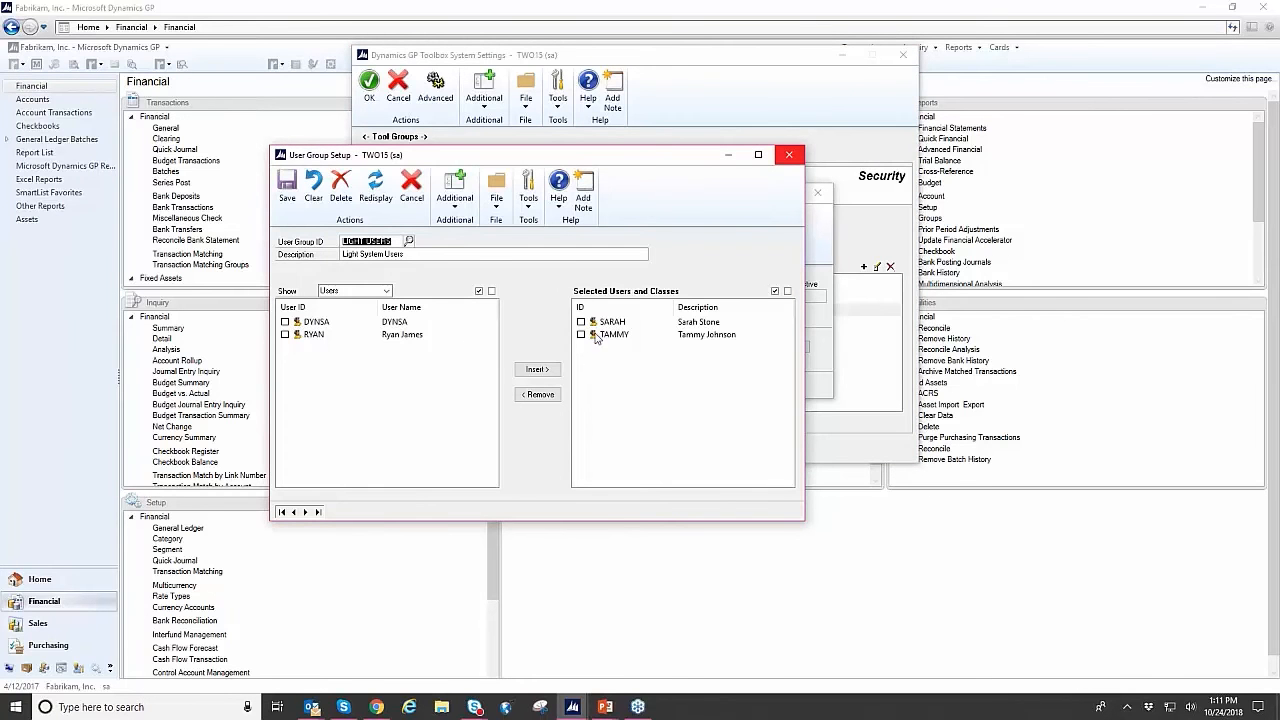
left_click(286, 335)
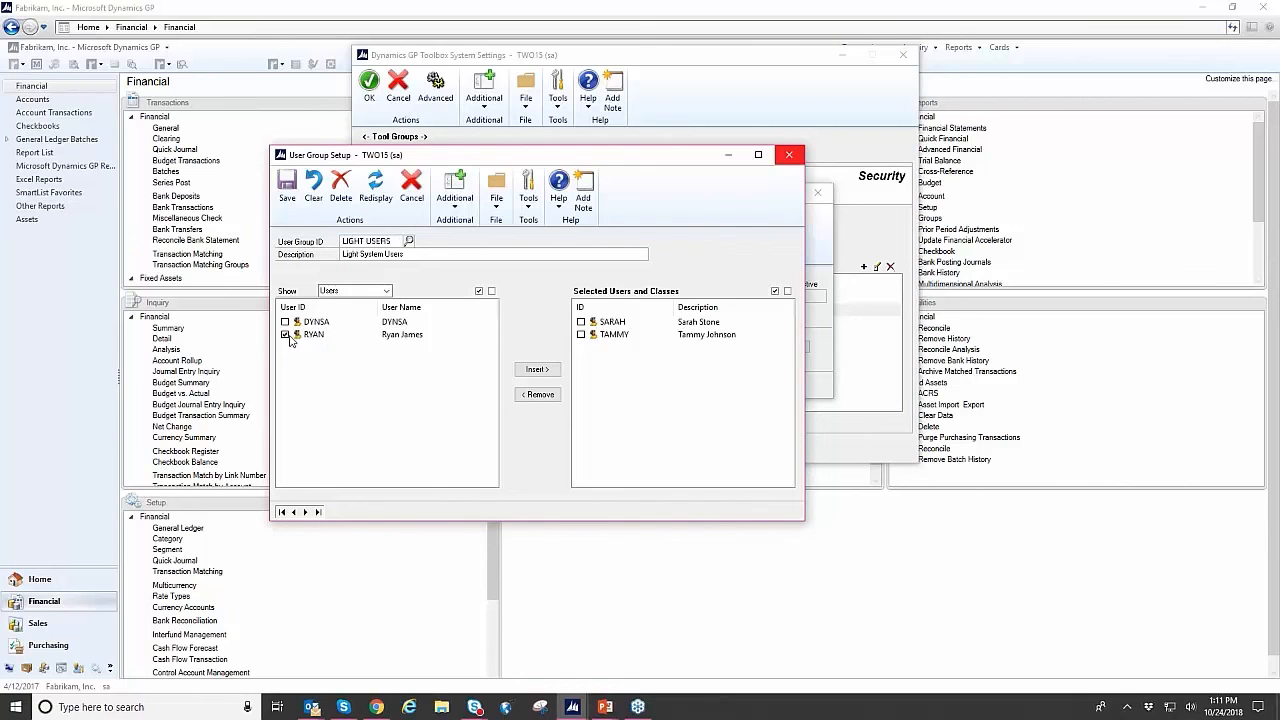
left_click(537, 369)
left_click(287, 190)
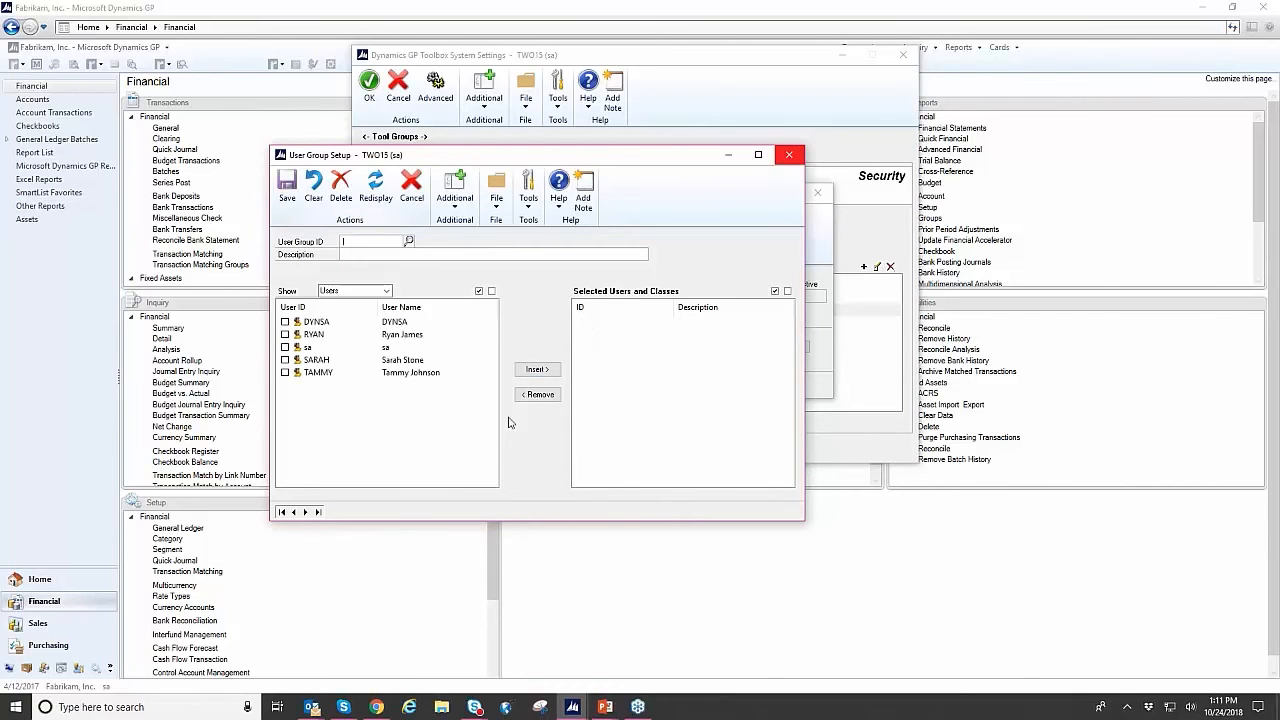
left_click(790, 158)
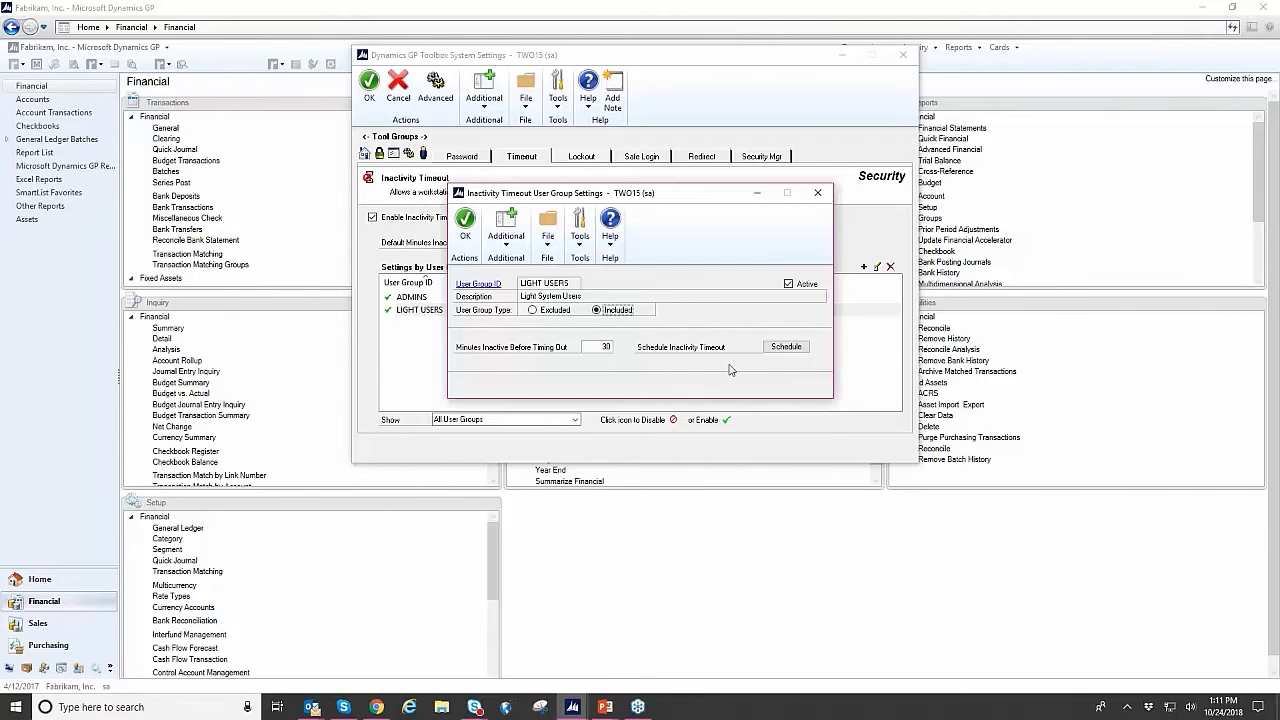
- Check the inactivity timeout schedule of the LIGHT USERS group, then close the schedule and the group's settings
left_click(786, 347)
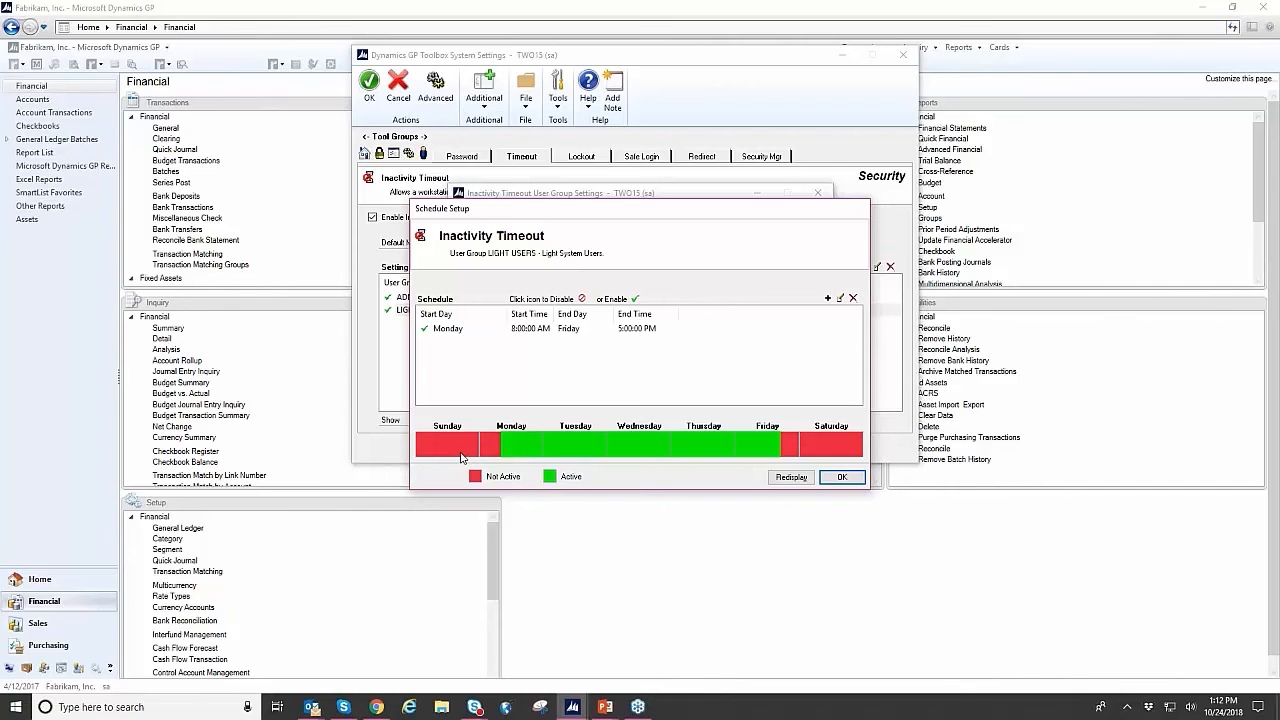
left_click(851, 483)
left_click(474, 235)
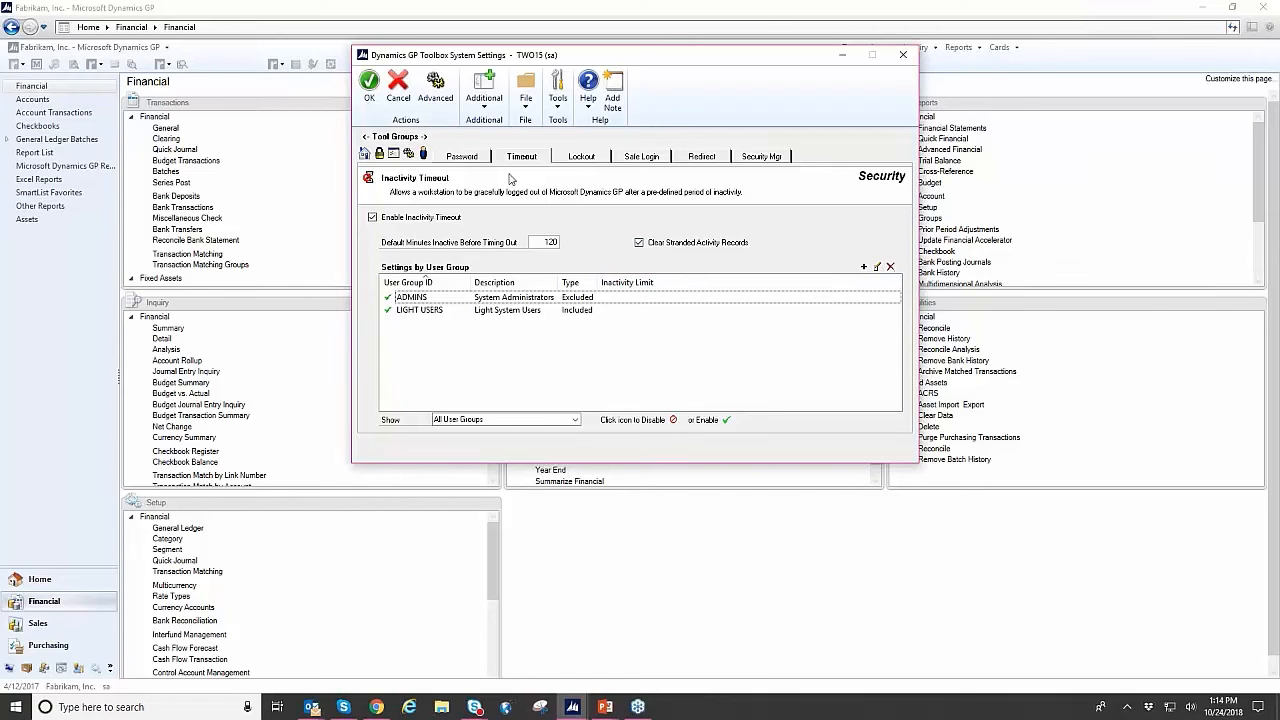
- Open the Login Logging tool's settings from the list of tools and enable login logging
left_click(366, 156)
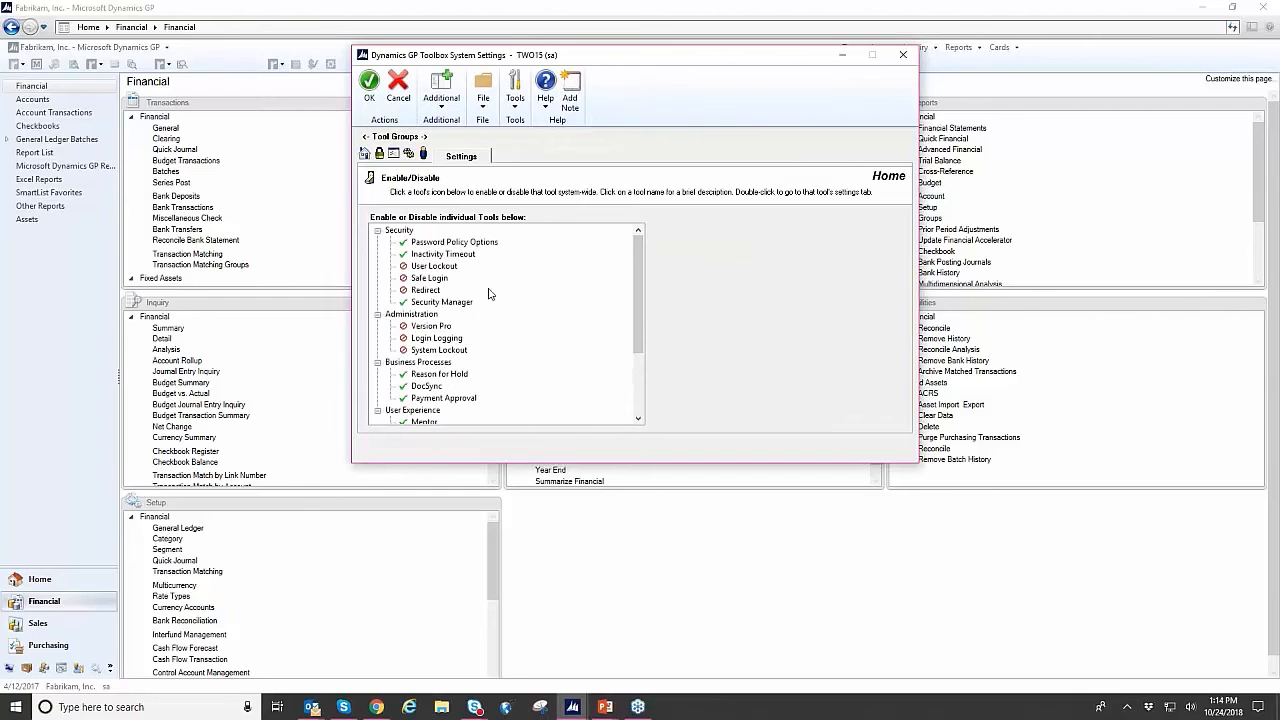
left_click(448, 344)
double_click(436, 338)
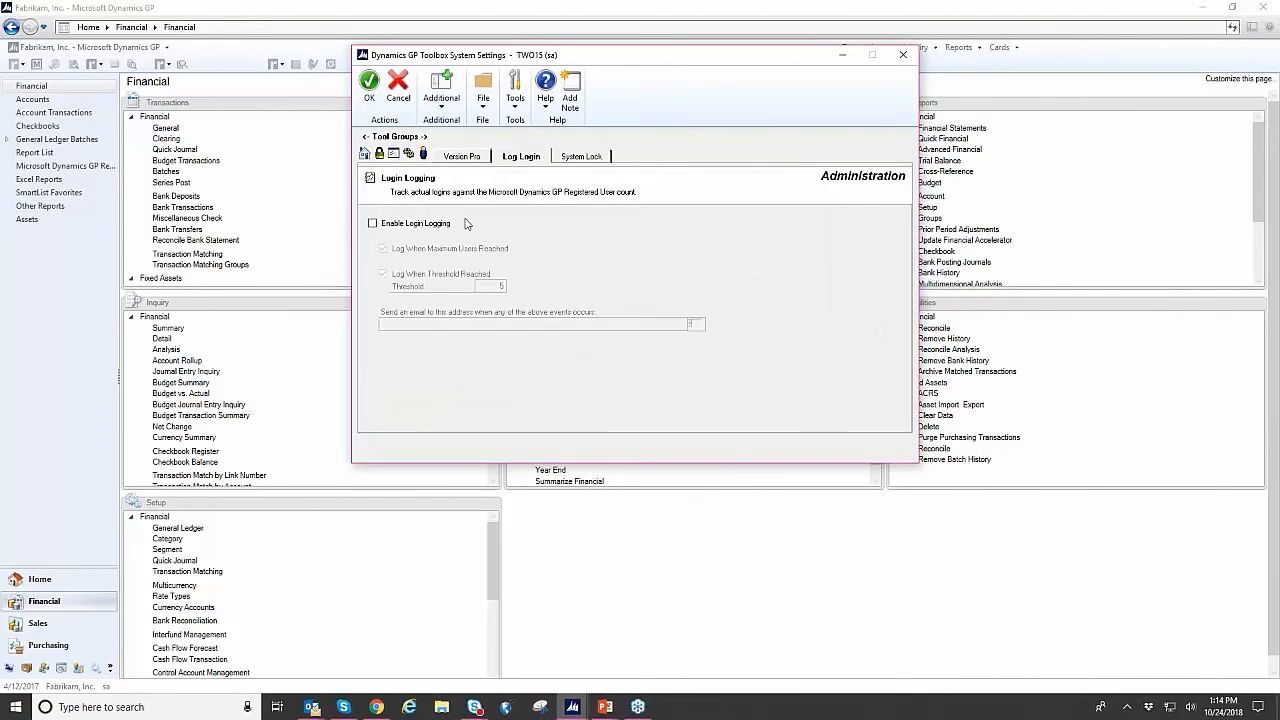
left_click(406, 224)
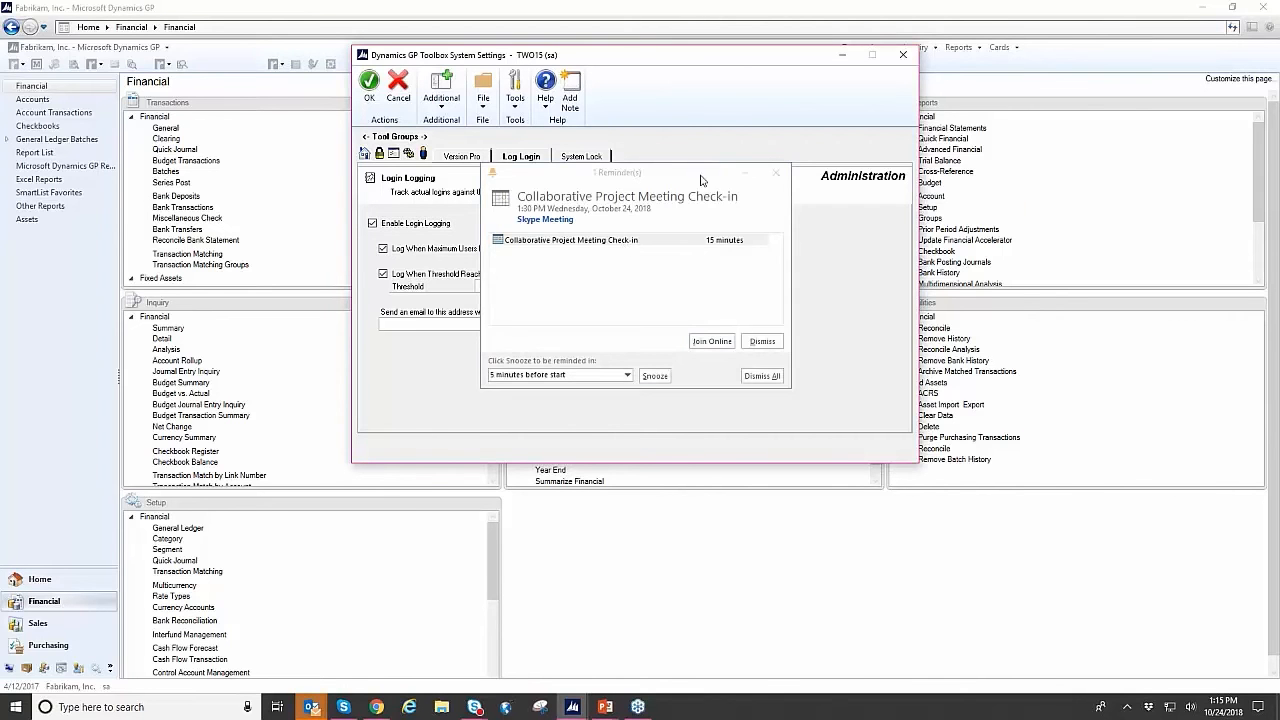
- Dismiss the meeting reminder and put the cursor in the login logging threshold
left_click(711, 341)
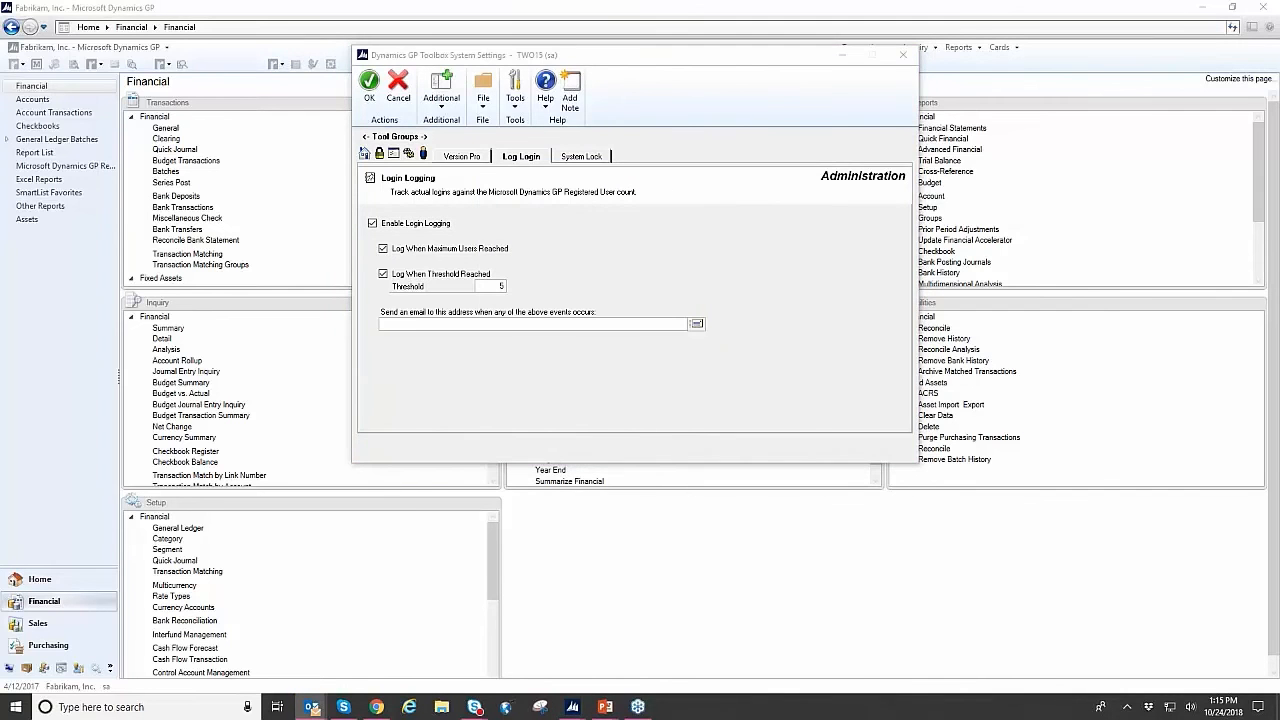
left_click(768, 383)
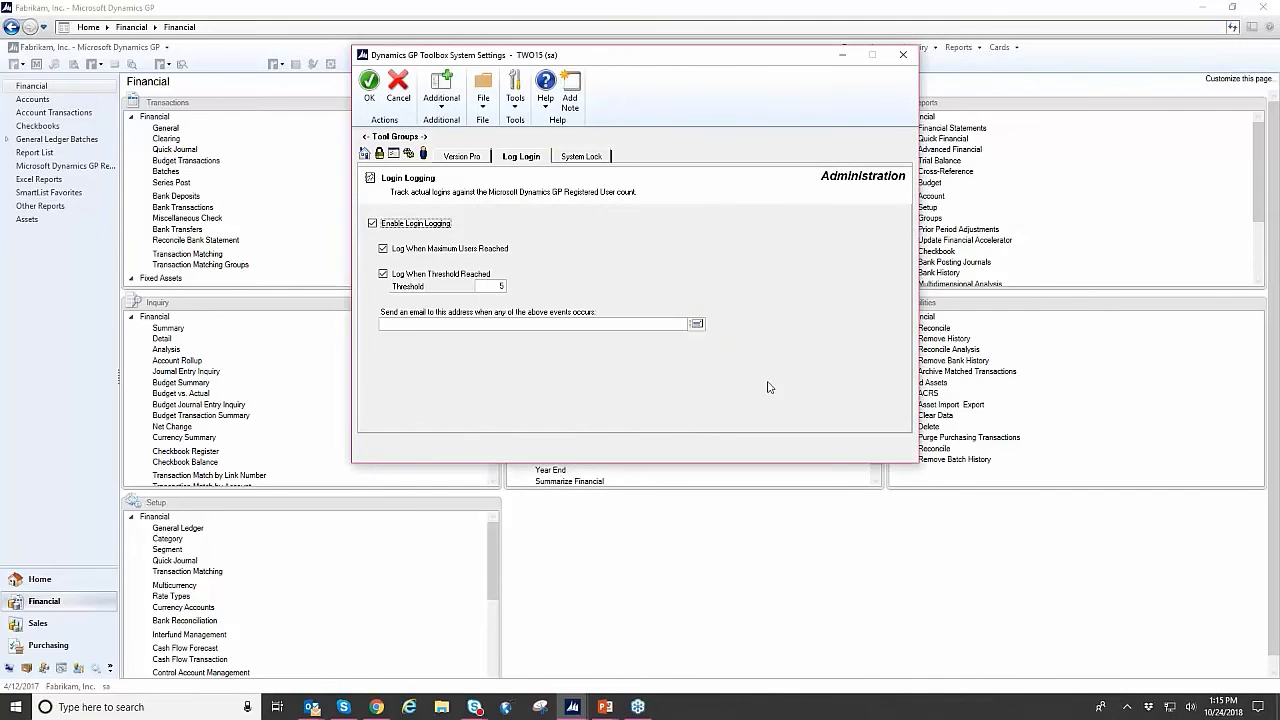
left_click(490, 287)
- Look through the enabled and disabled tools in the overview list and put away the system settings
left_click(368, 159)
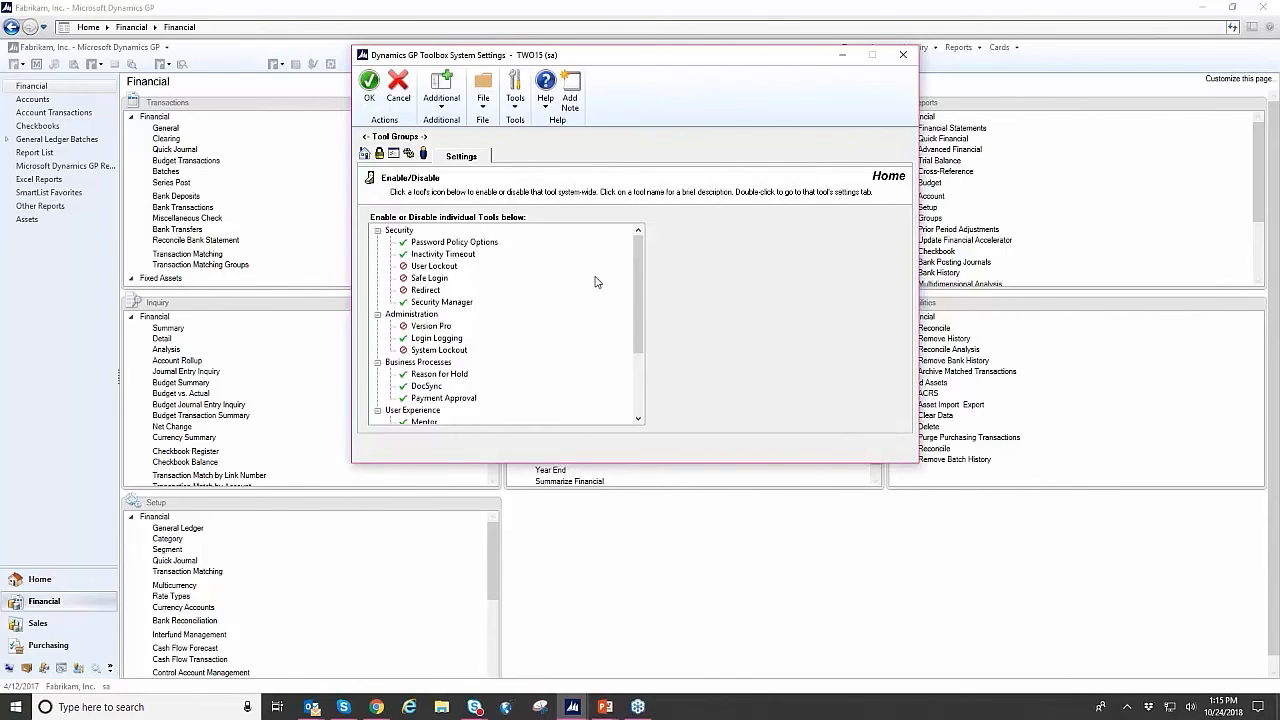
scroll(595, 282, "down", 2)
scroll(595, 282, "down", 1)
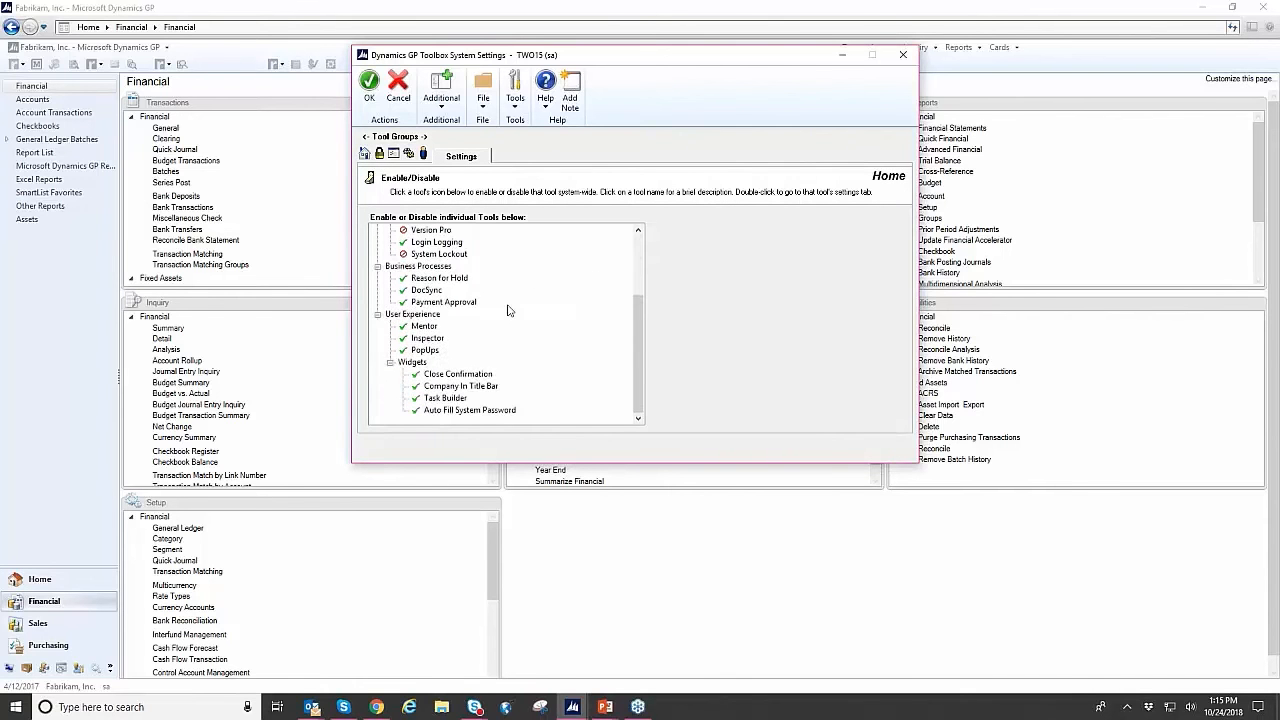
scroll(508, 309, "up", 2)
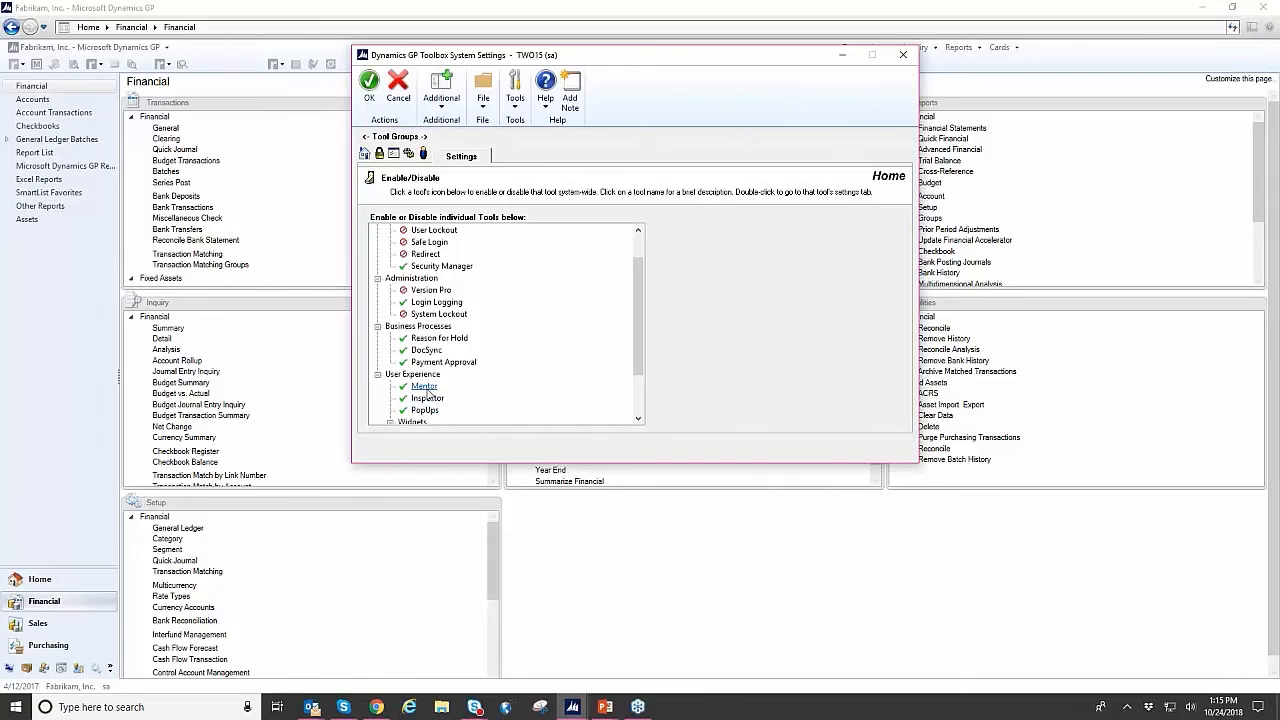
left_click(320, 193)
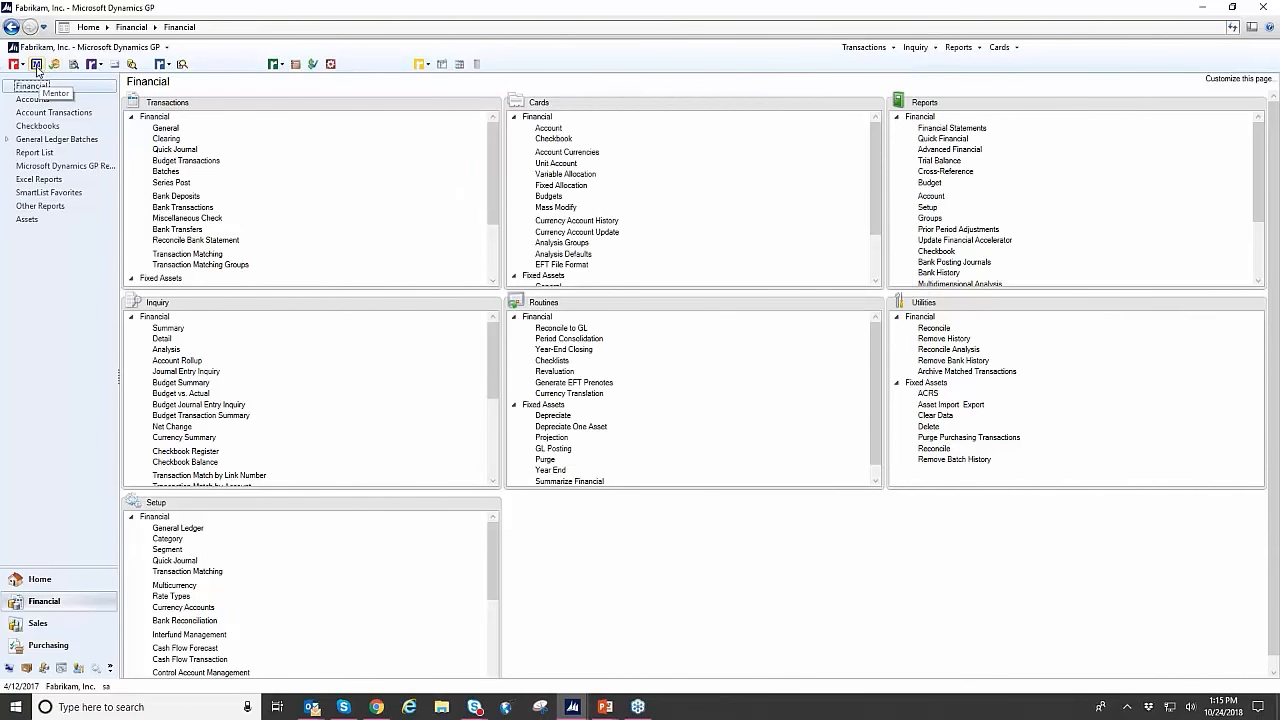
- Open Mentor, move its window toward the middle of the workspace and search for "paid trans"
left_click(37, 65)
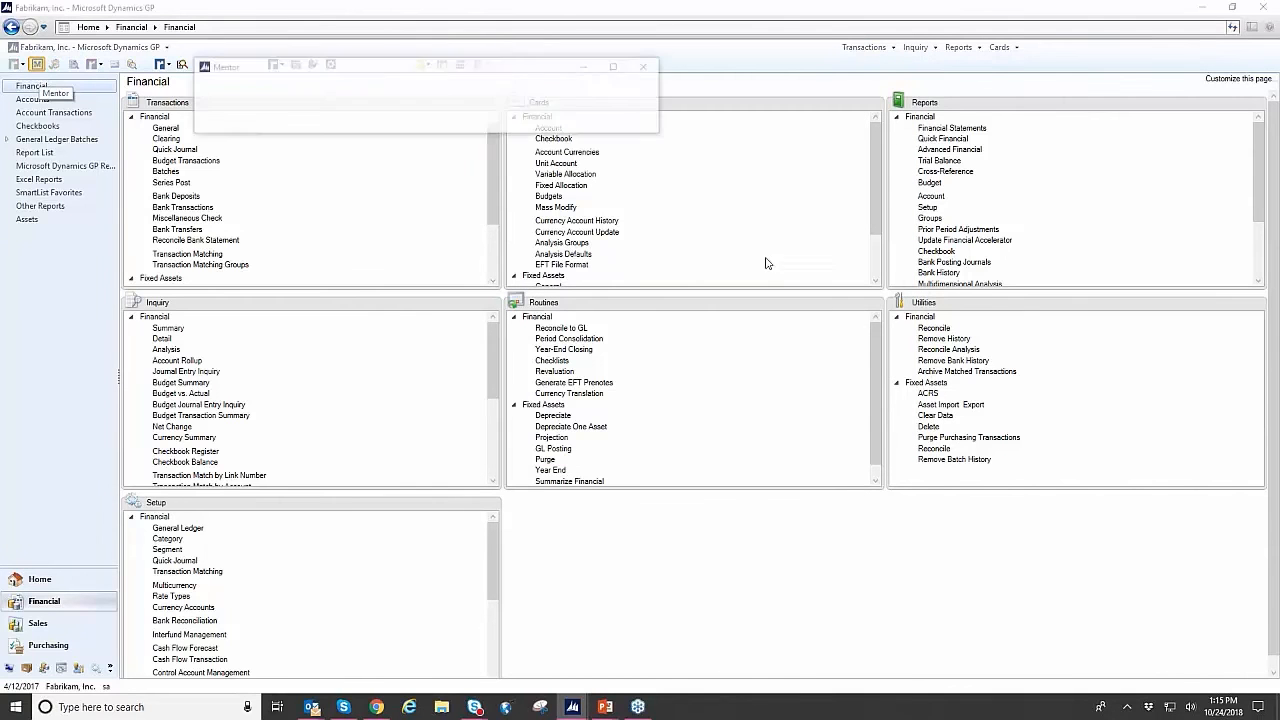
left_click_drag(452, 67, 708, 179)
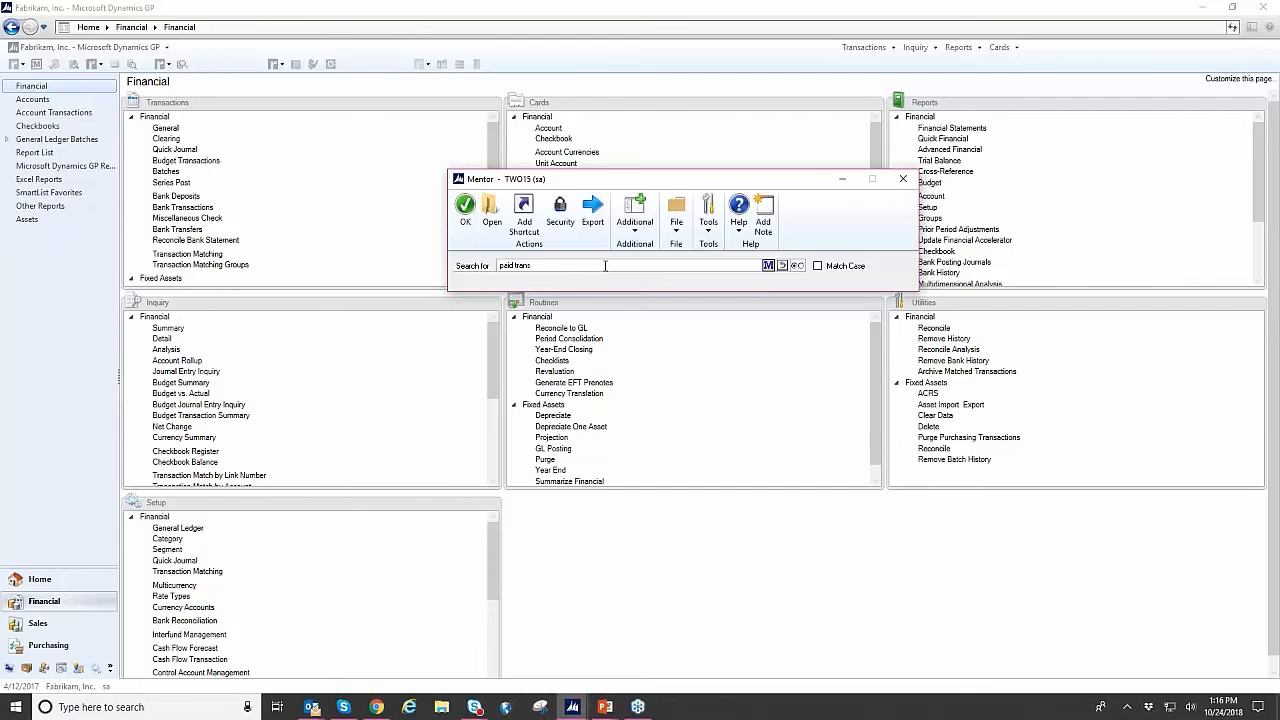
key("Return")
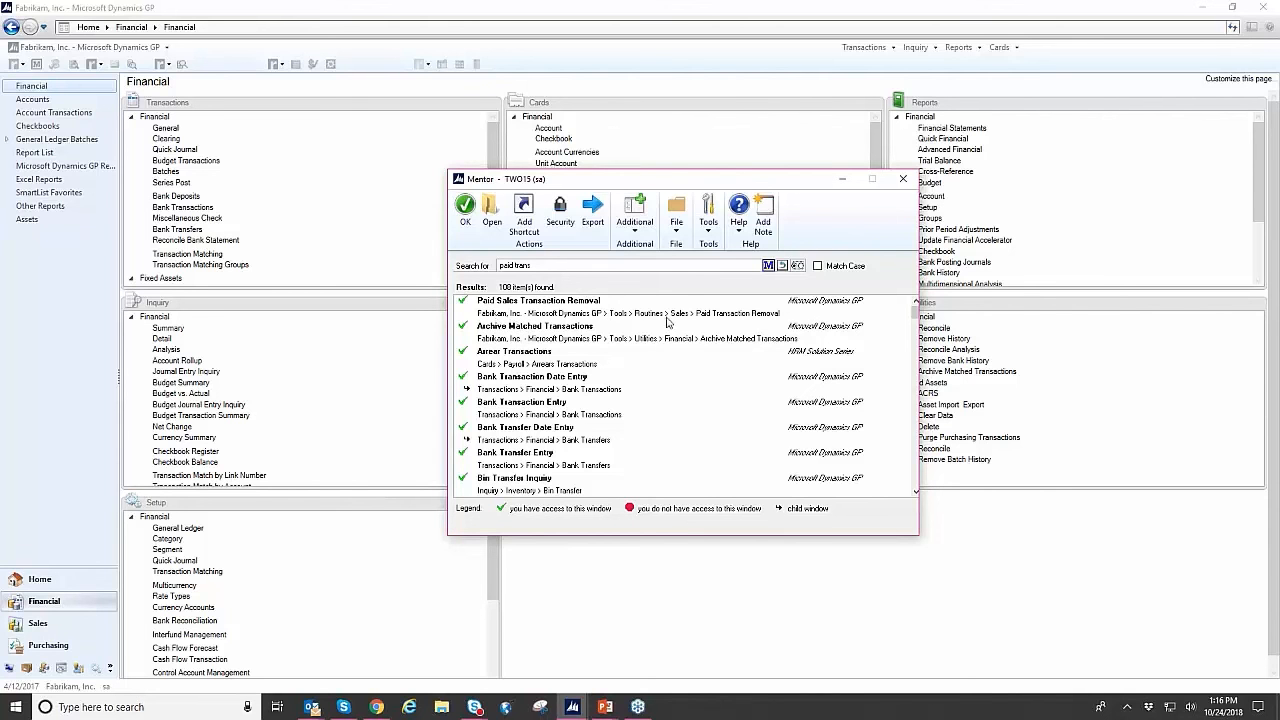
- Open the Paid Sales Transaction Removal window from the Mentor search results and close it again
left_click(708, 315)
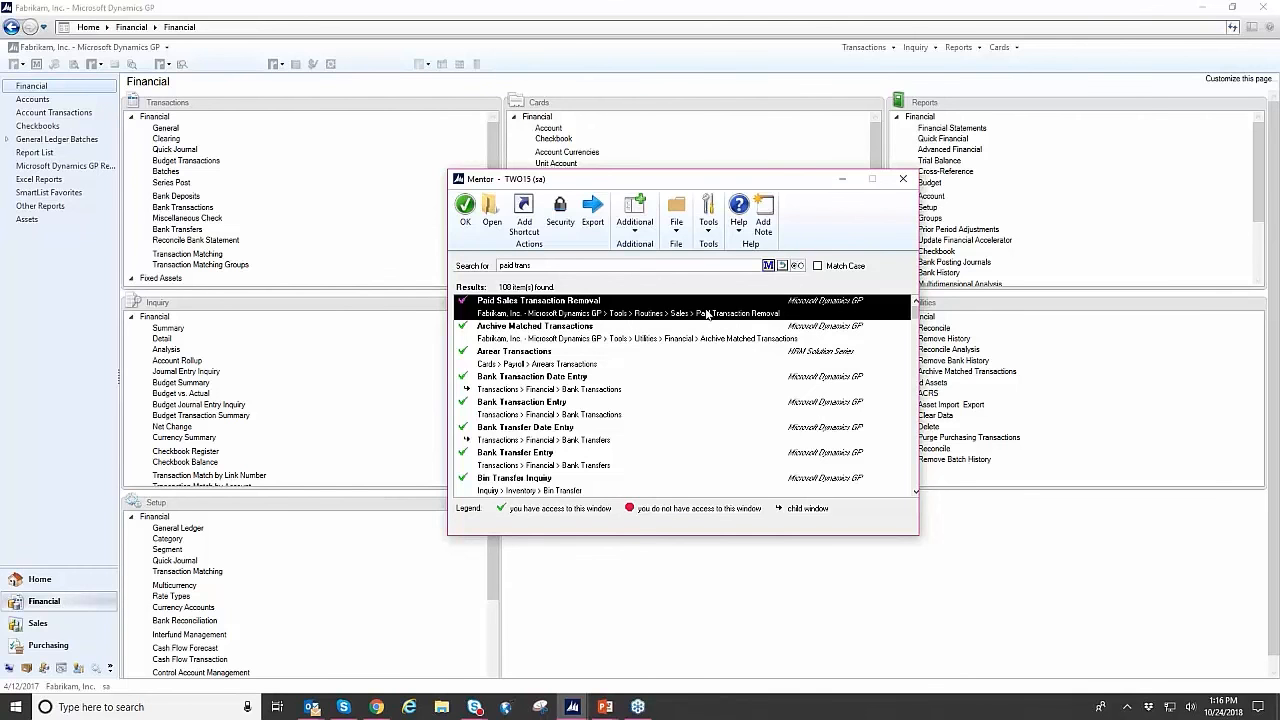
double_click(706, 314)
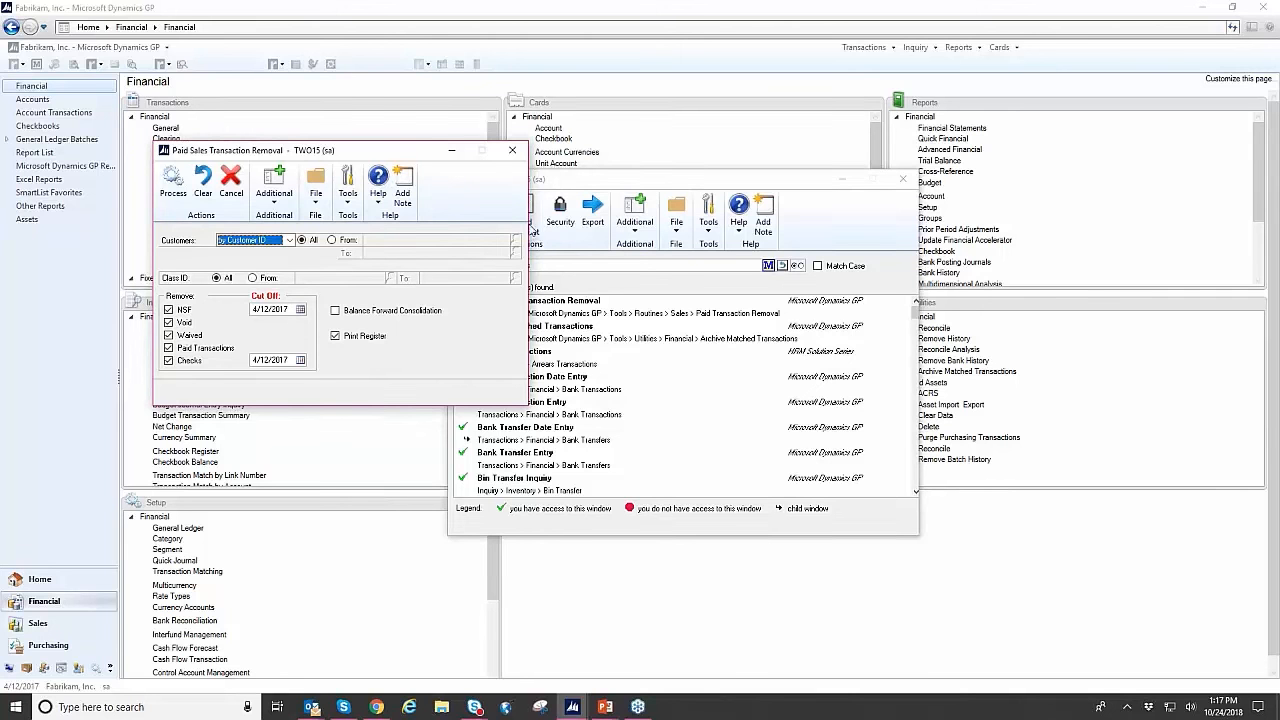
left_click(512, 151)
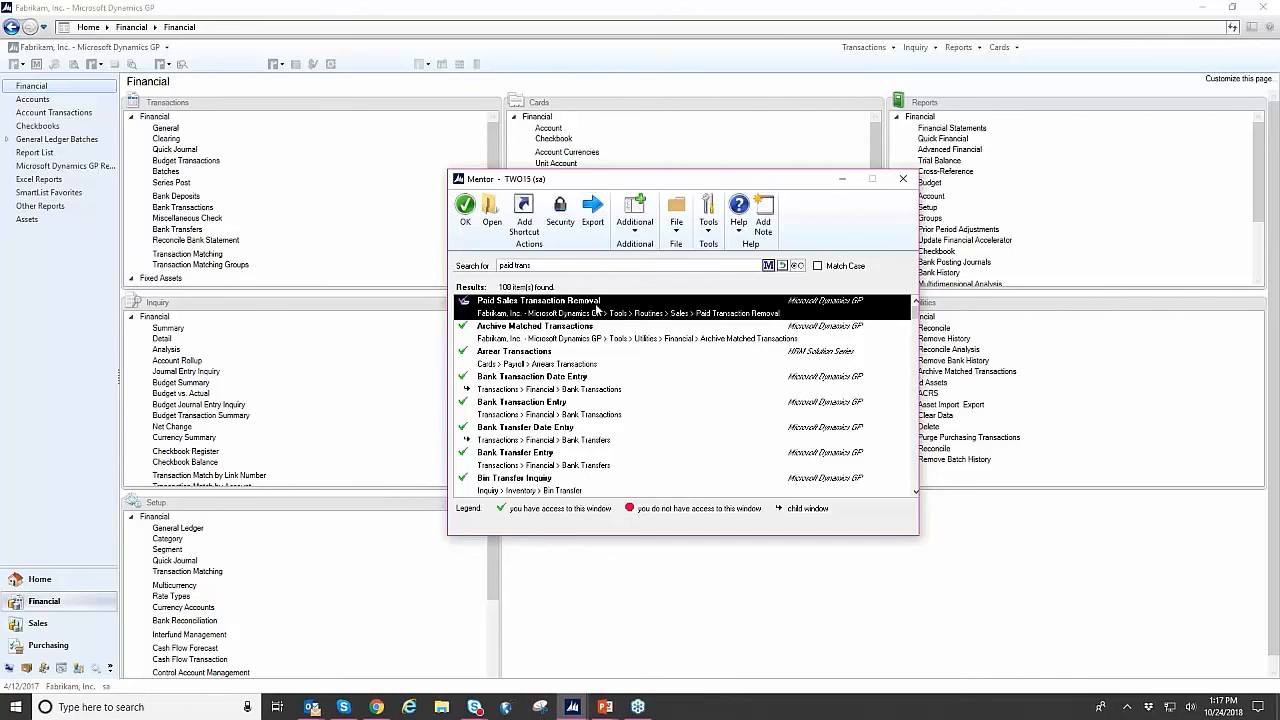
- Show the security settings of Paid Sales Transaction Removal for the last user in the user list, in company Fabrikam, Inc
left_click(561, 223)
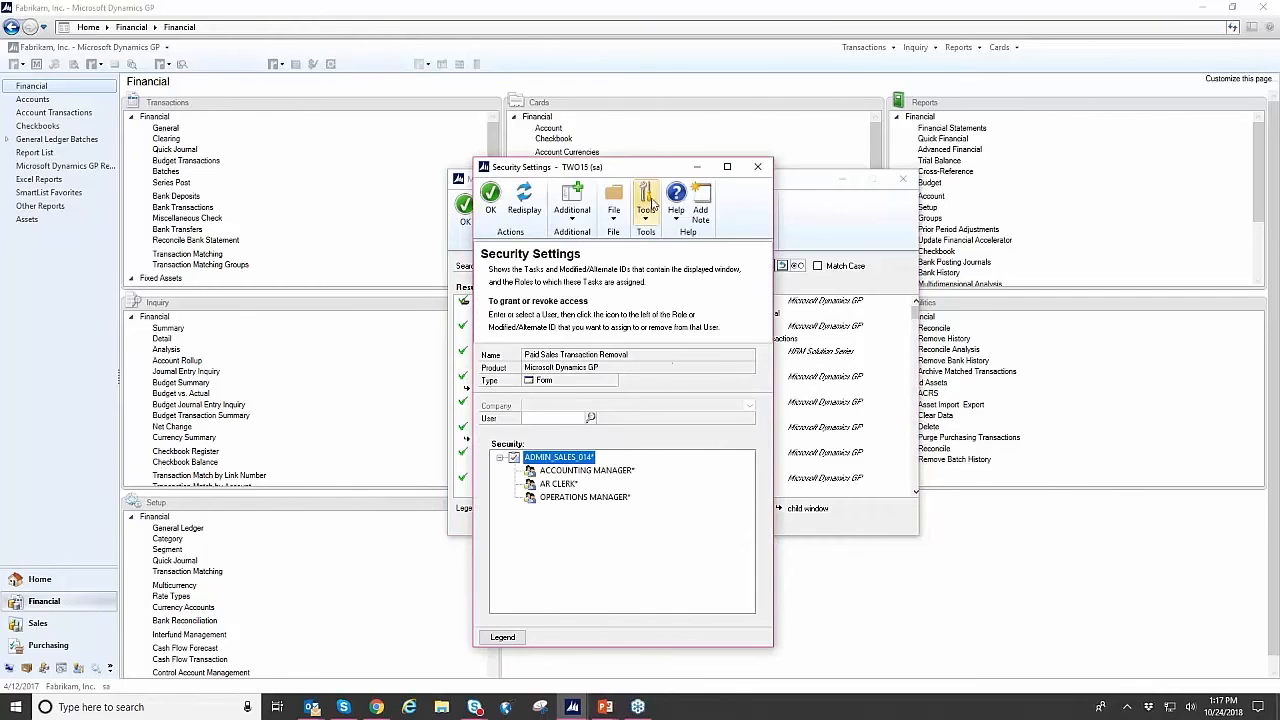
left_click_drag(645, 167, 800, 67)
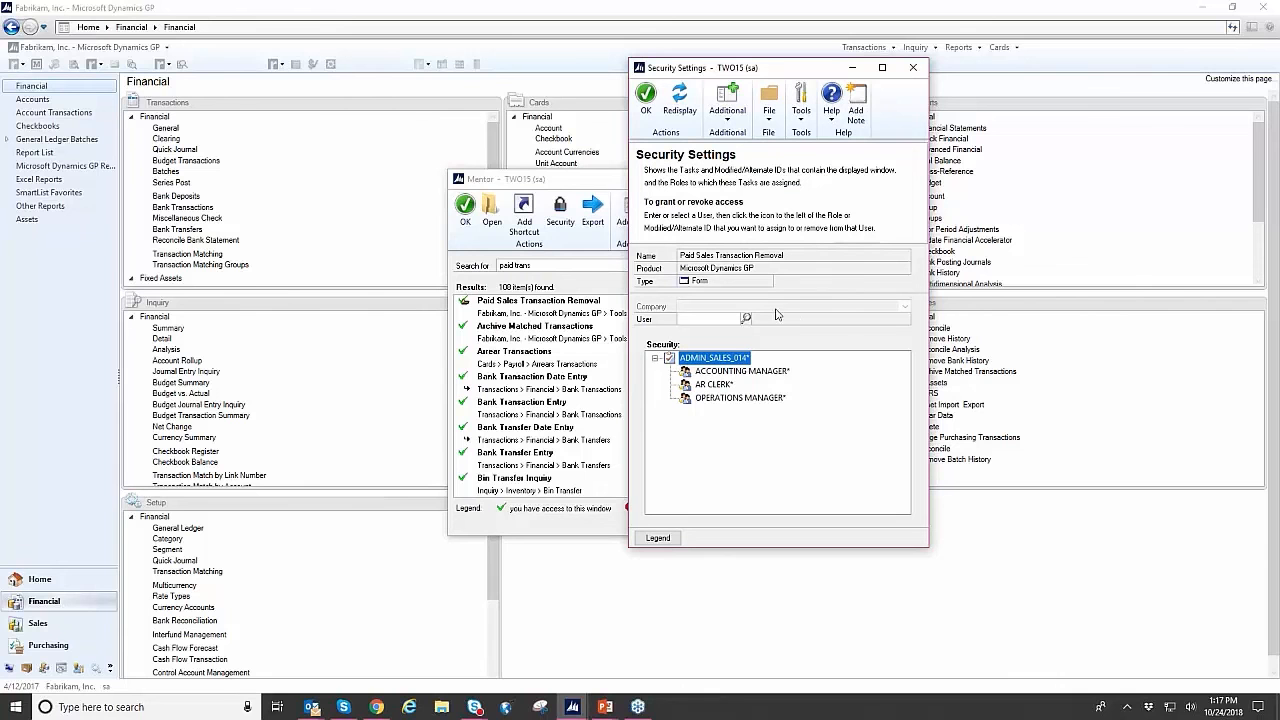
left_click(747, 318)
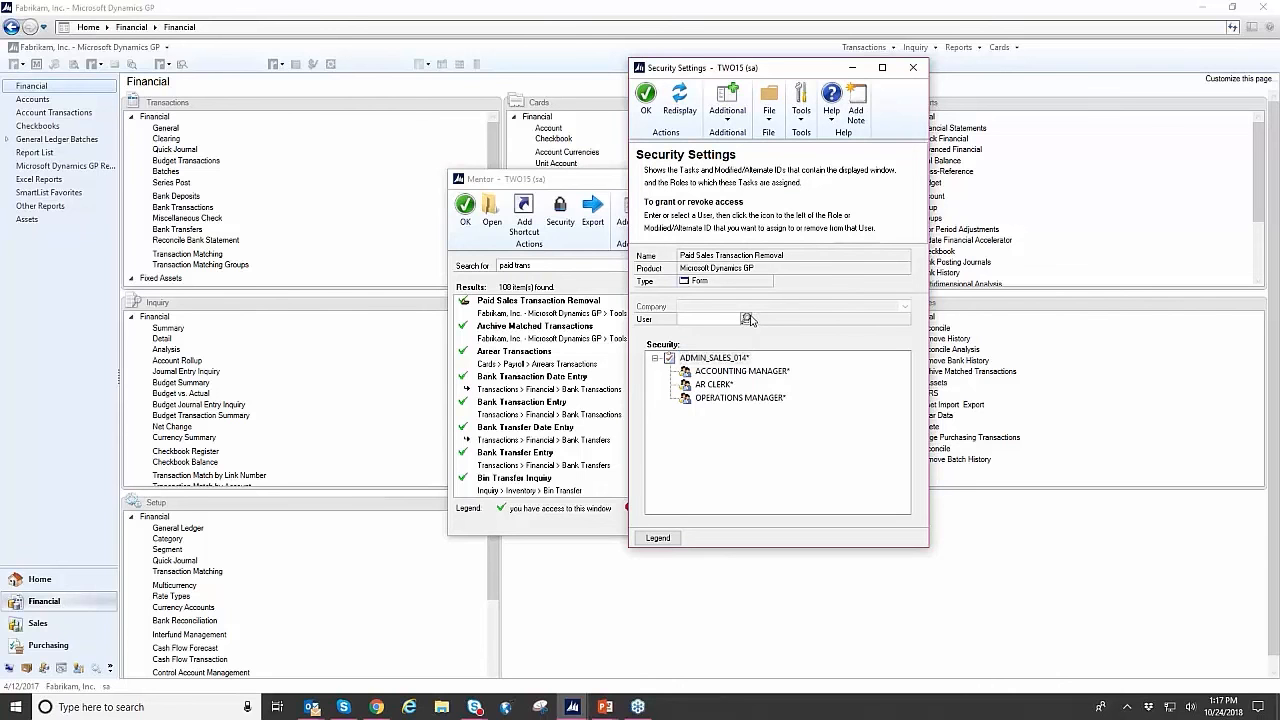
double_click(276, 340)
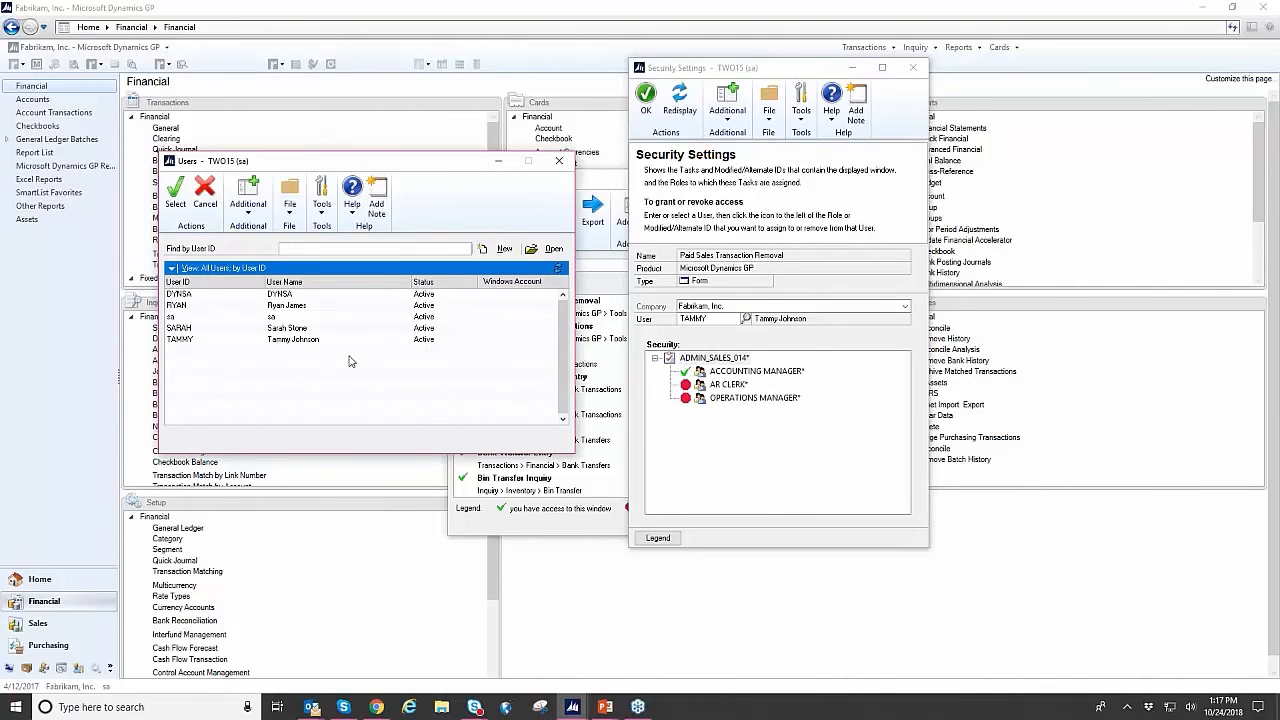
left_click(866, 310)
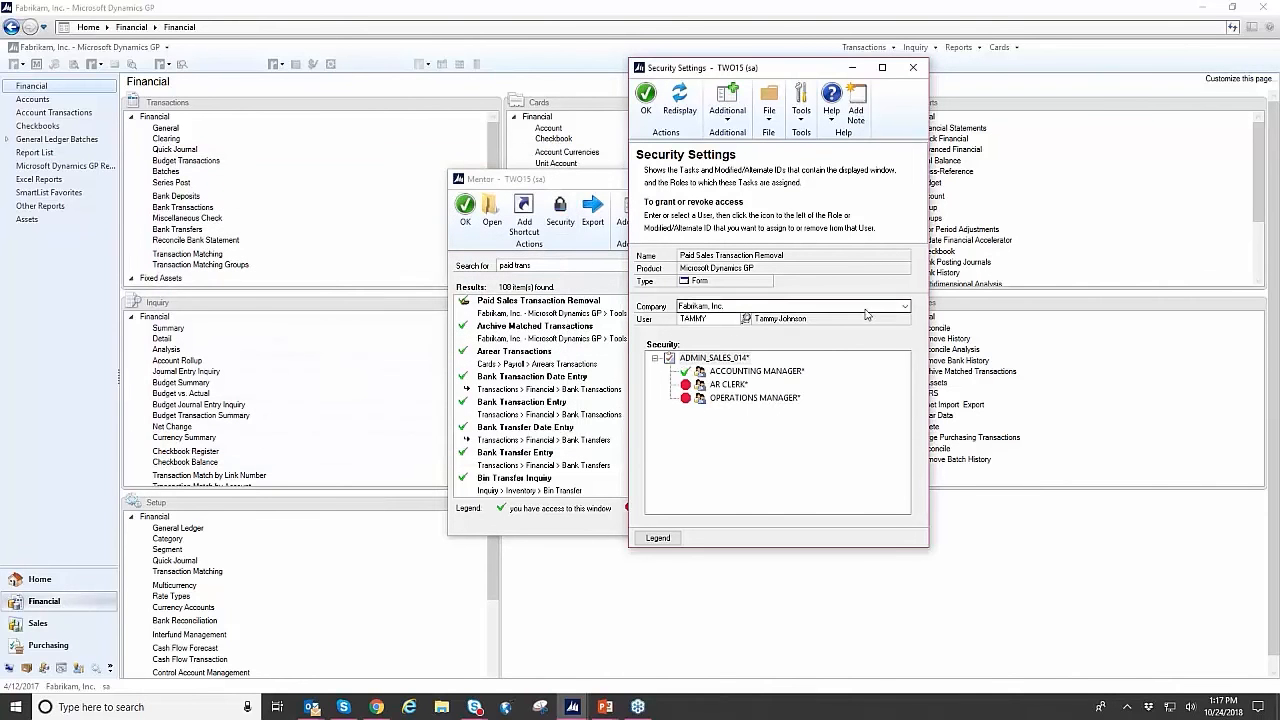
left_click(866, 316)
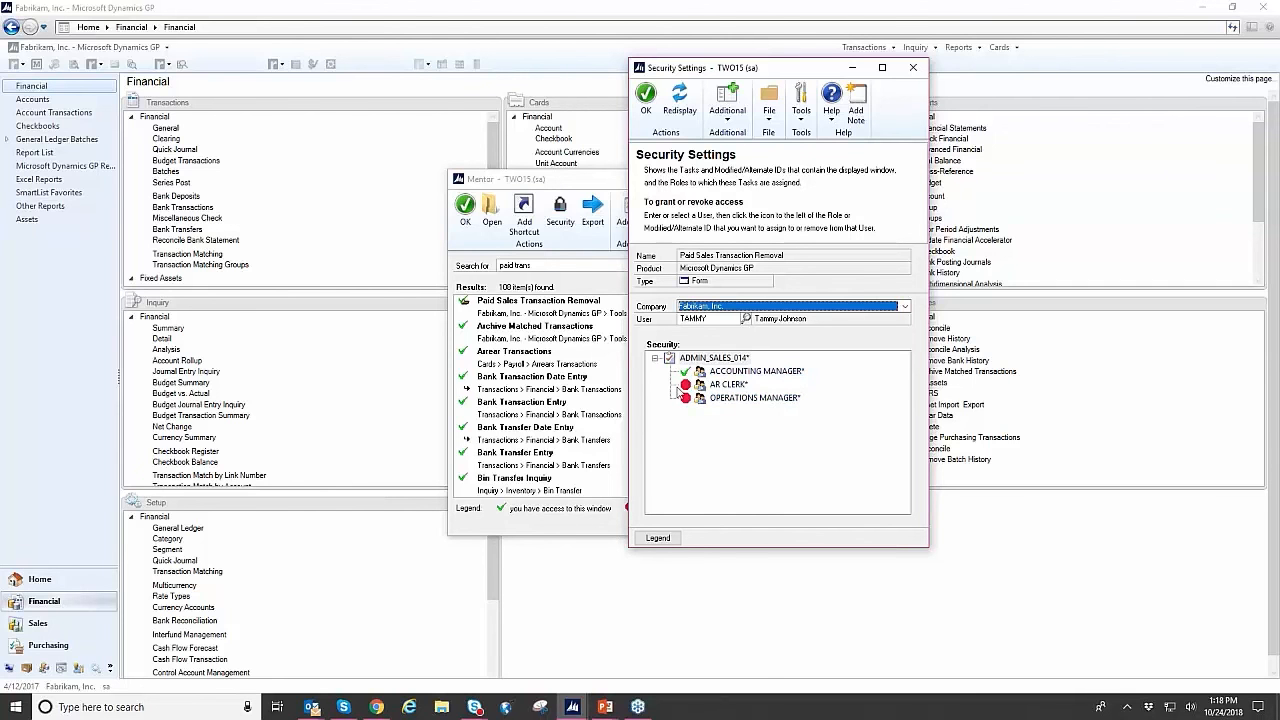
- Toggle the user's AR CLERK and ACCOUNTING MANAGER role assignments, then close the security settings and Mentor
left_click(684, 384)
left_click(685, 371)
left_click(685, 371)
left_click(920, 77)
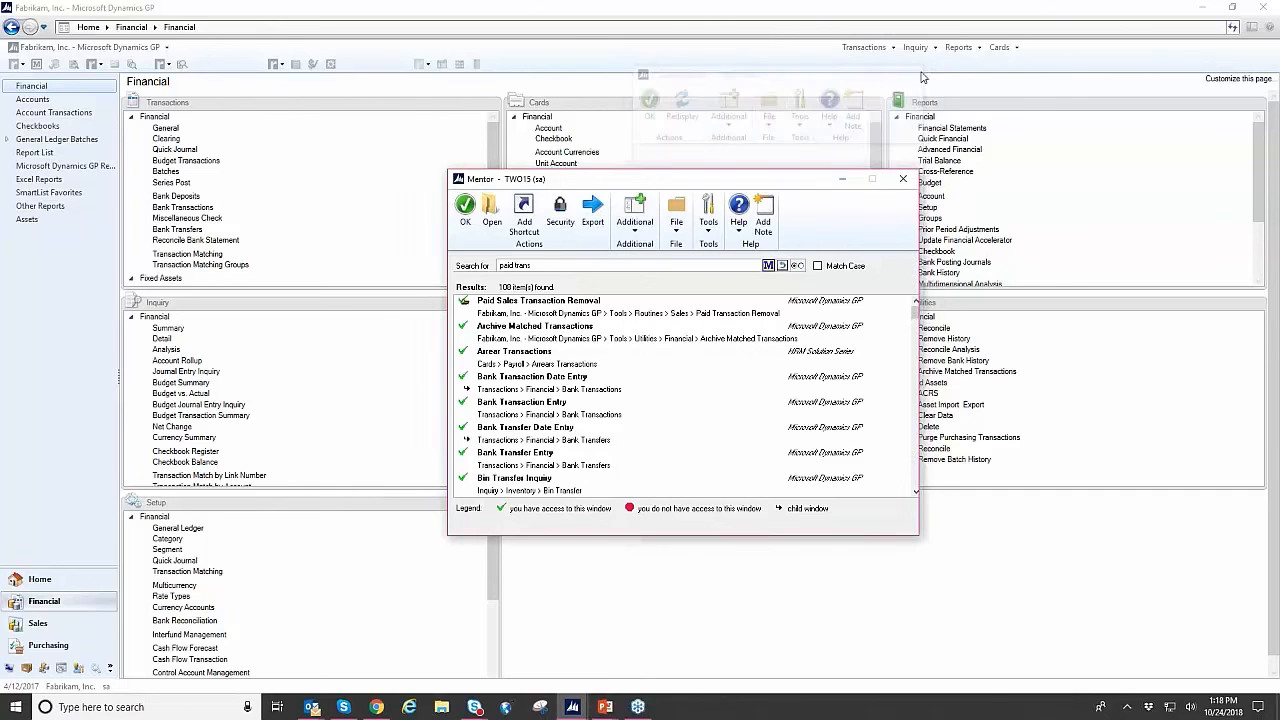
left_click(905, 181)
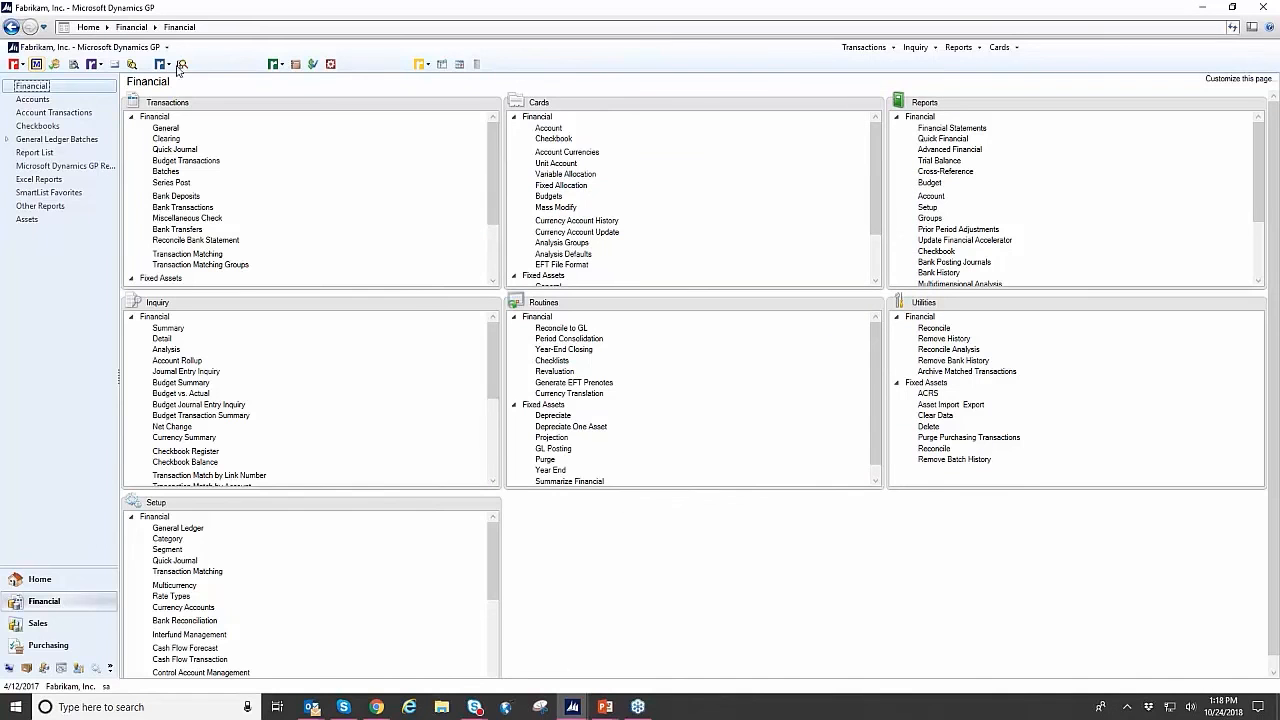
- Open Period Open/Close and list the 2017 fiscal periods for both ABC, Company 2015 and Fabrikam, Inc
left_click(20, 66)
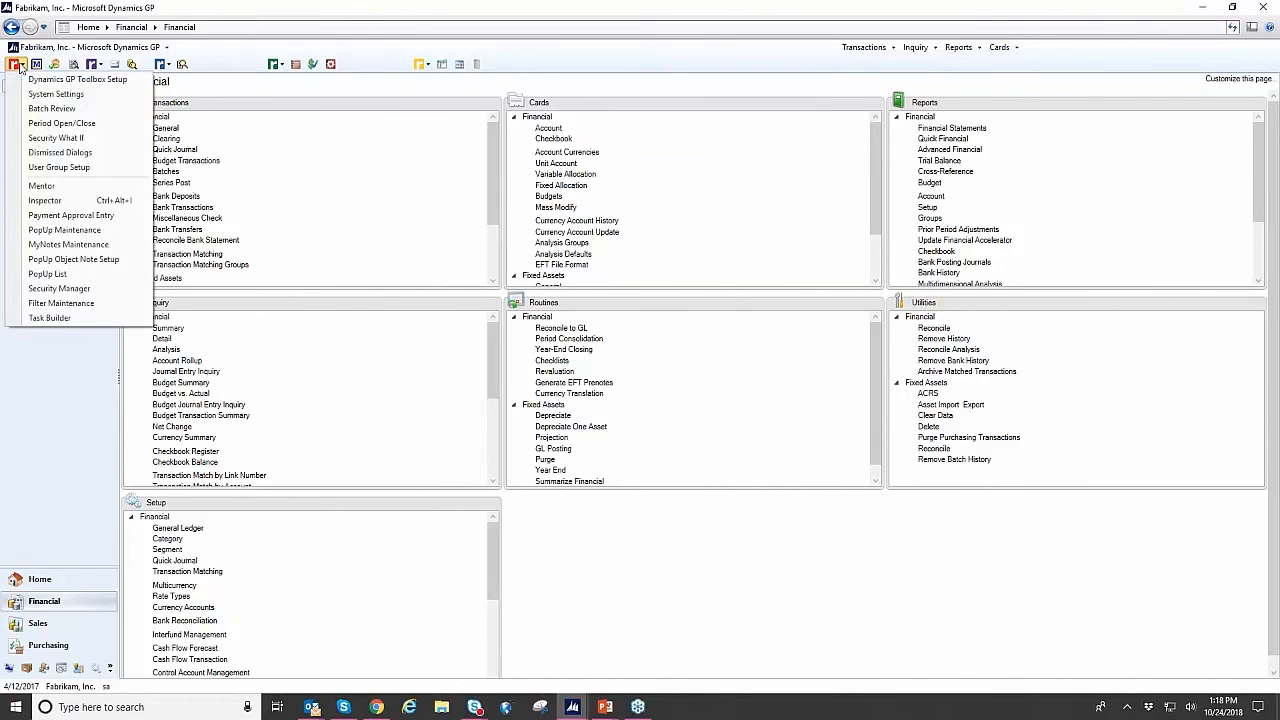
left_click(45, 124)
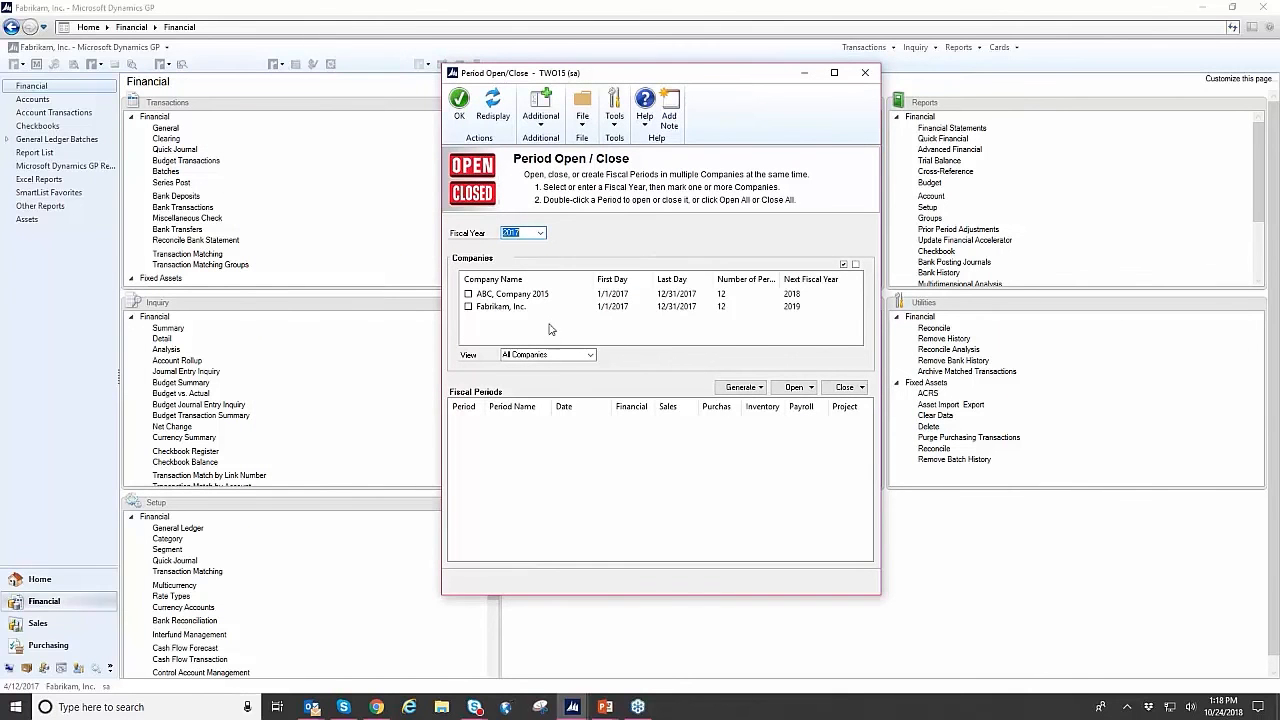
left_click(468, 307)
left_click(469, 295)
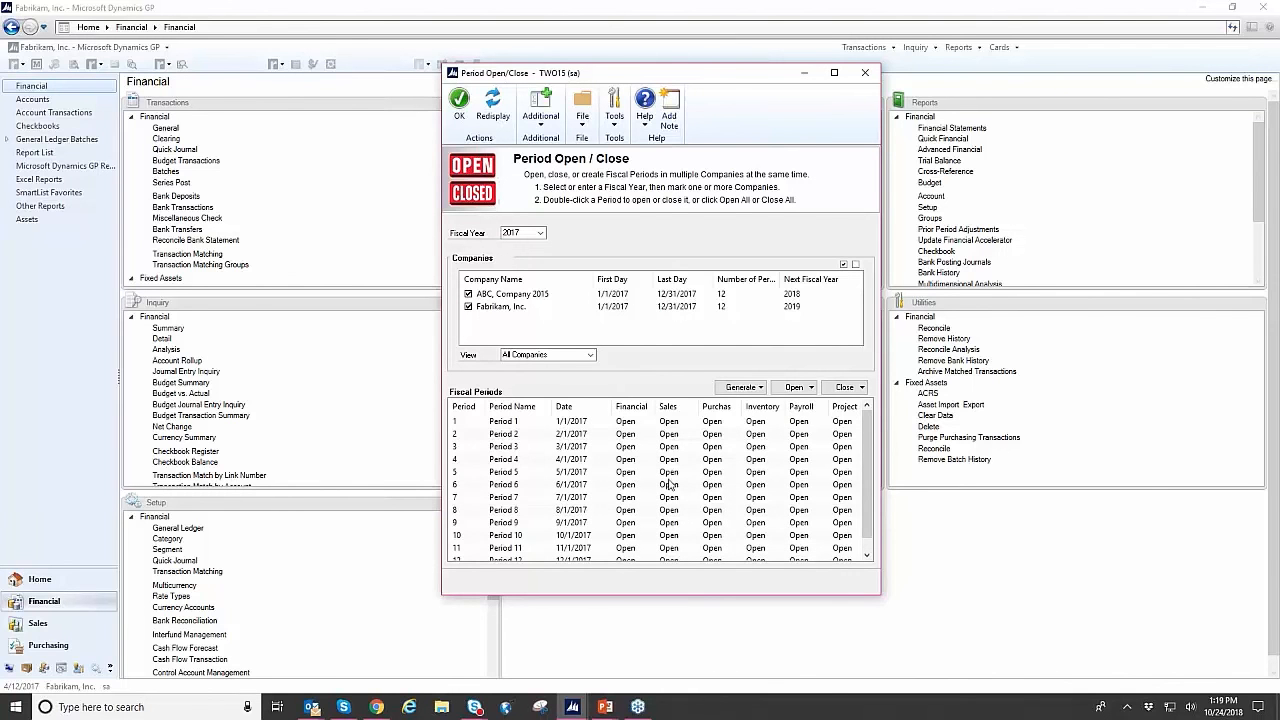
scroll(622, 510, "down", 1)
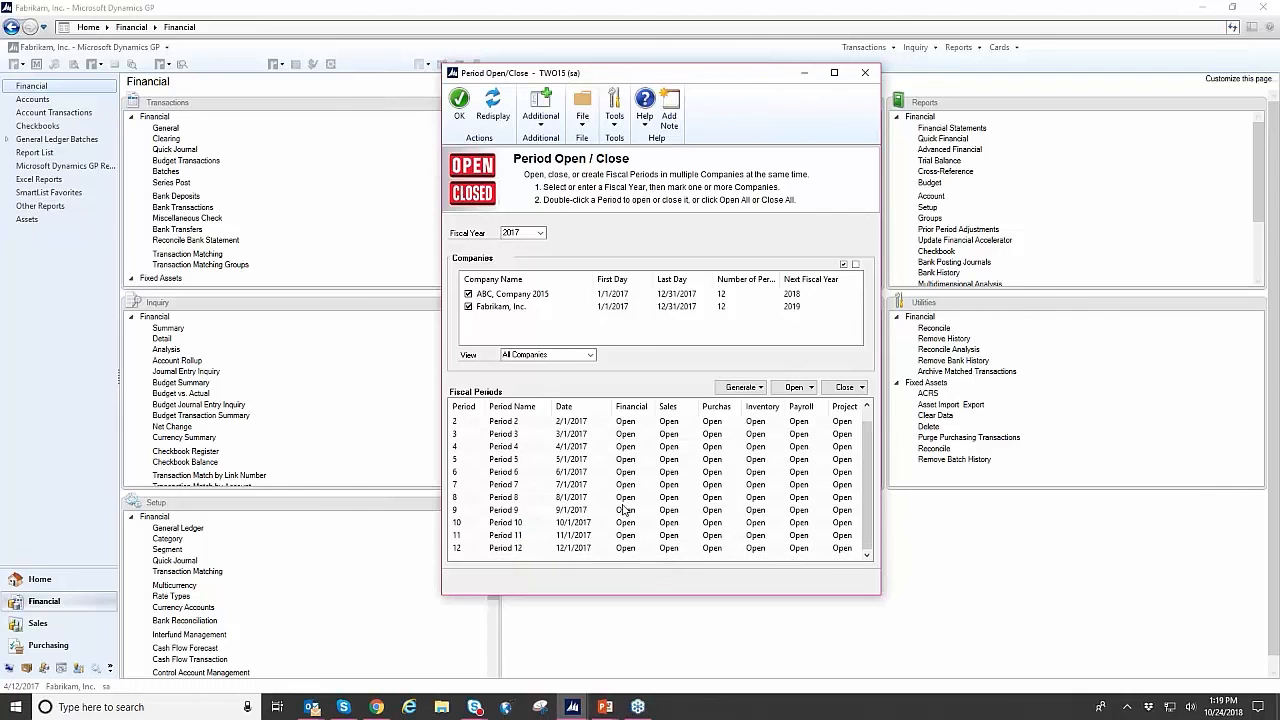
scroll(624, 509, "up", 1)
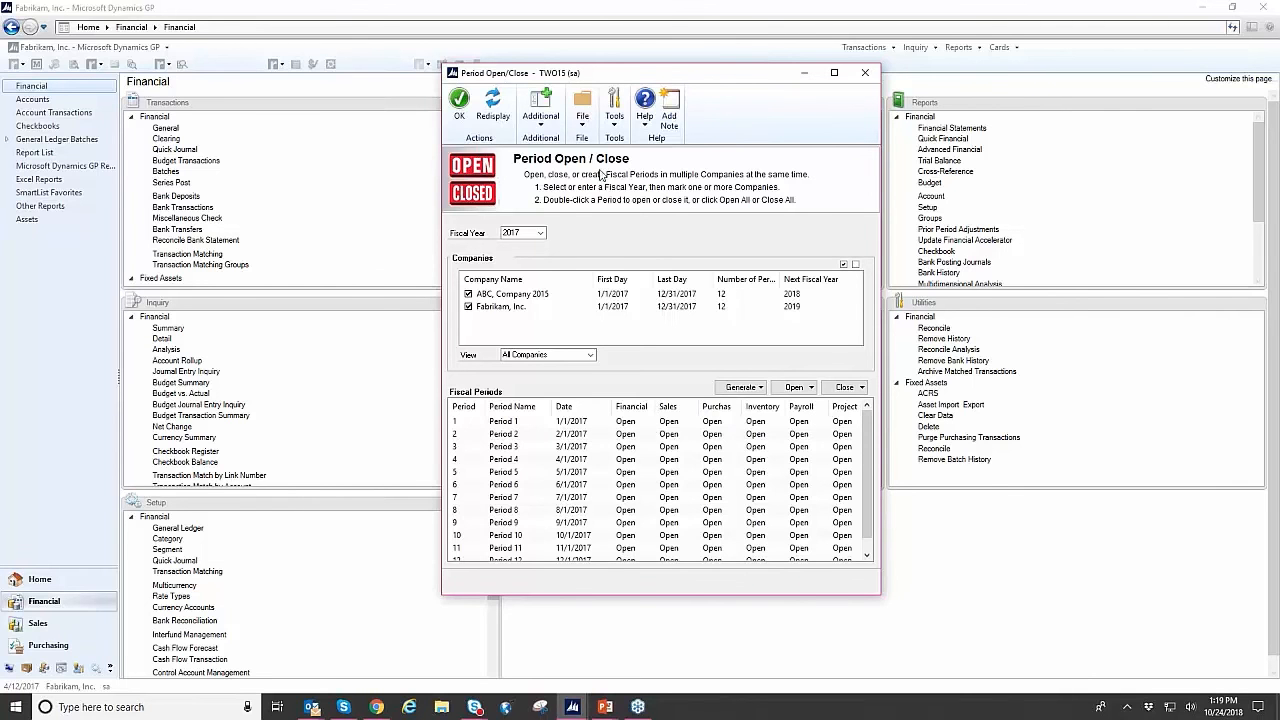
- Close the Sales series for periods 1, 5 and 8 of 2017 in both marked companies
left_click(660, 423)
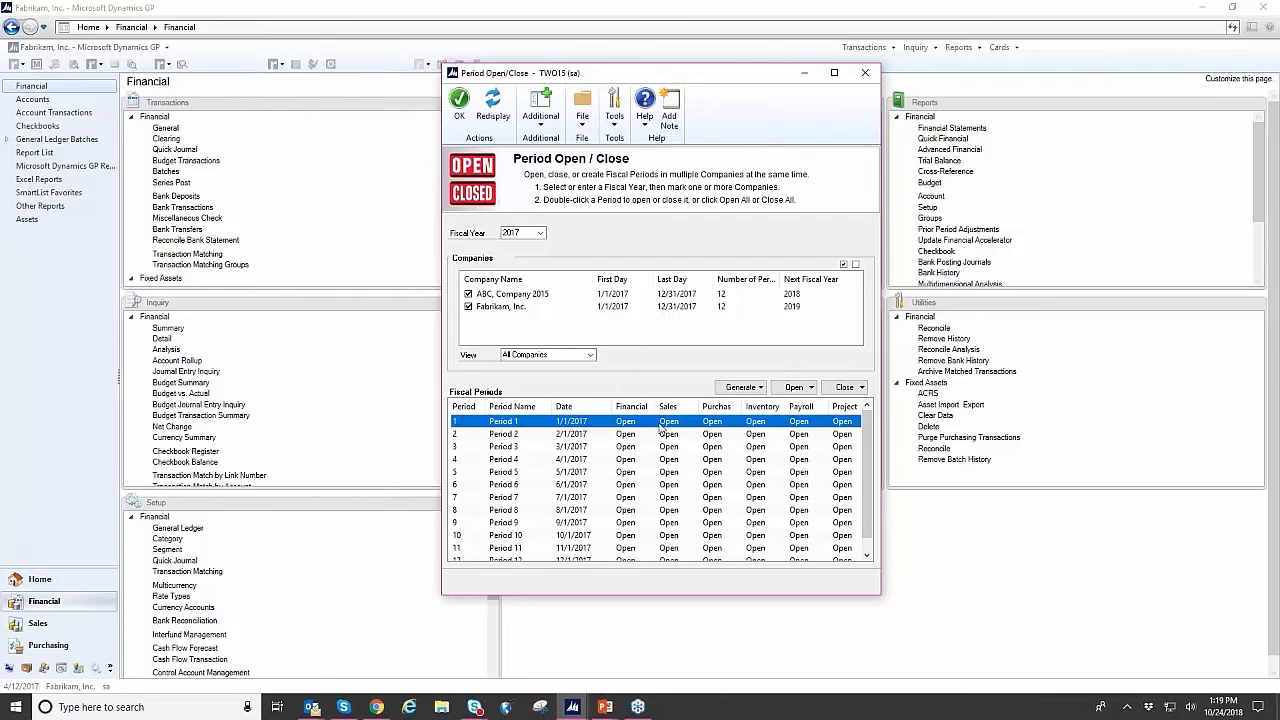
left_click(640, 471, "ctrl")
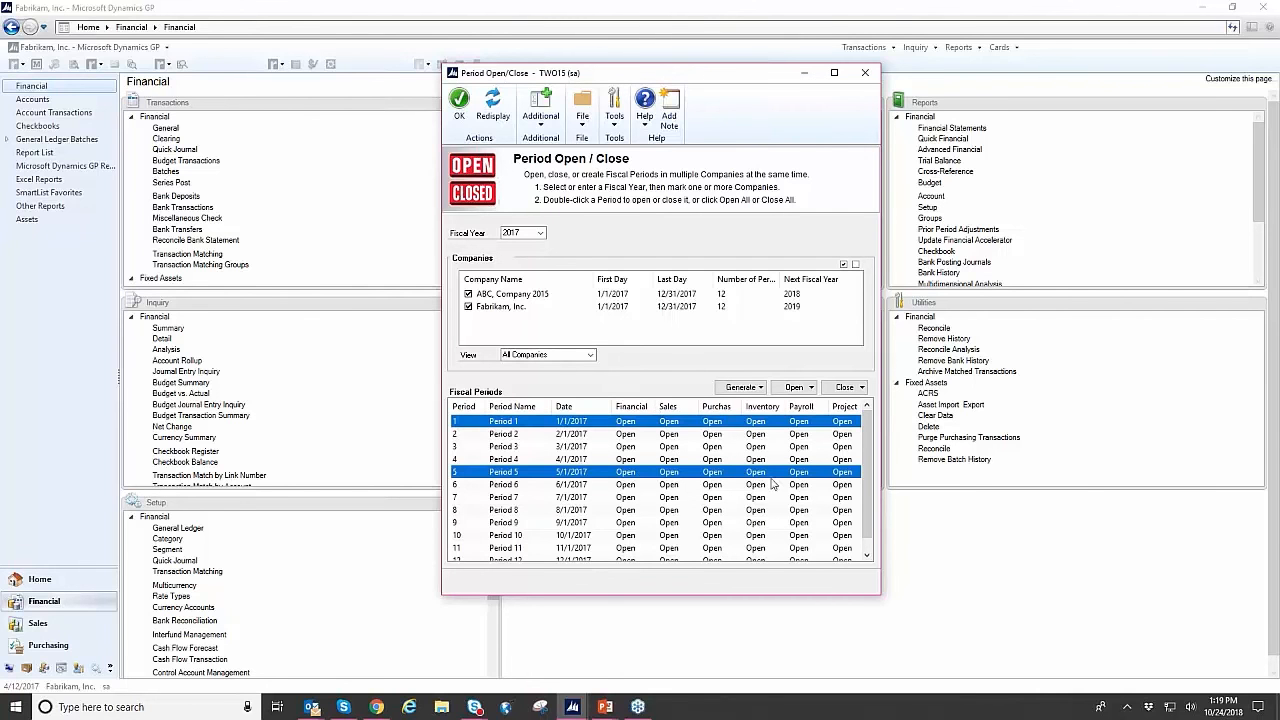
left_click(740, 510, "ctrl")
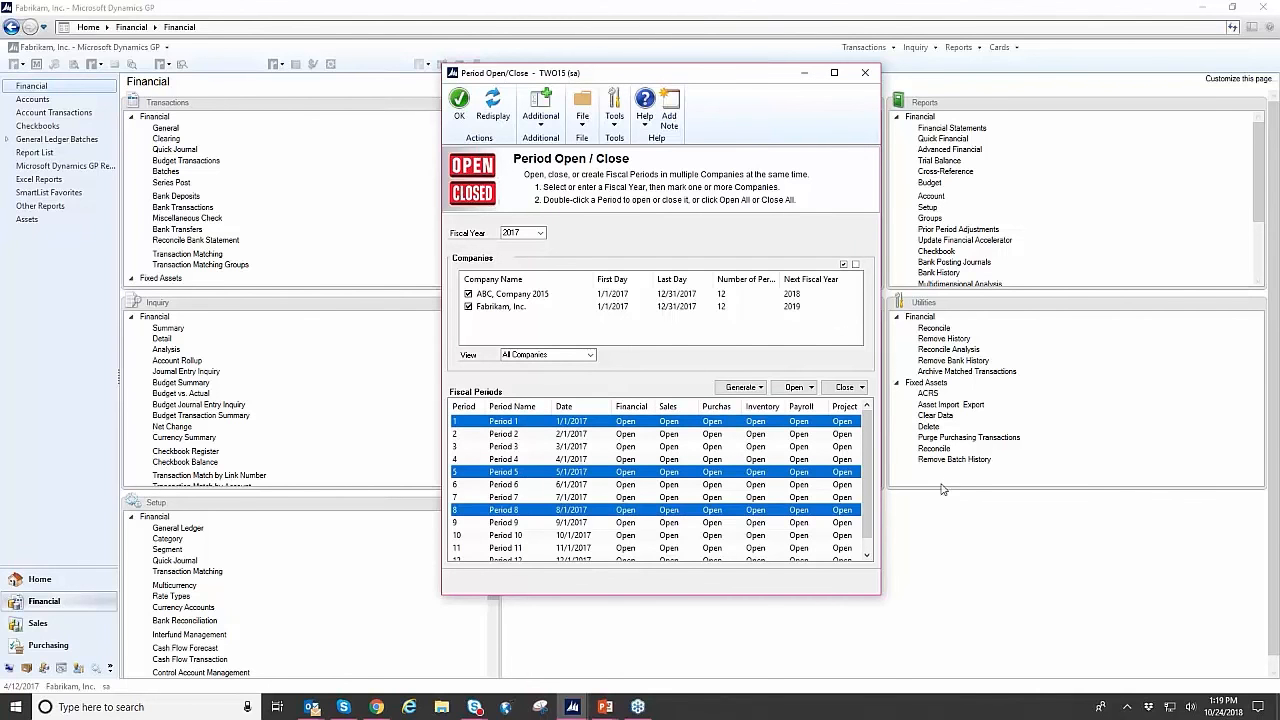
left_click(843, 389)
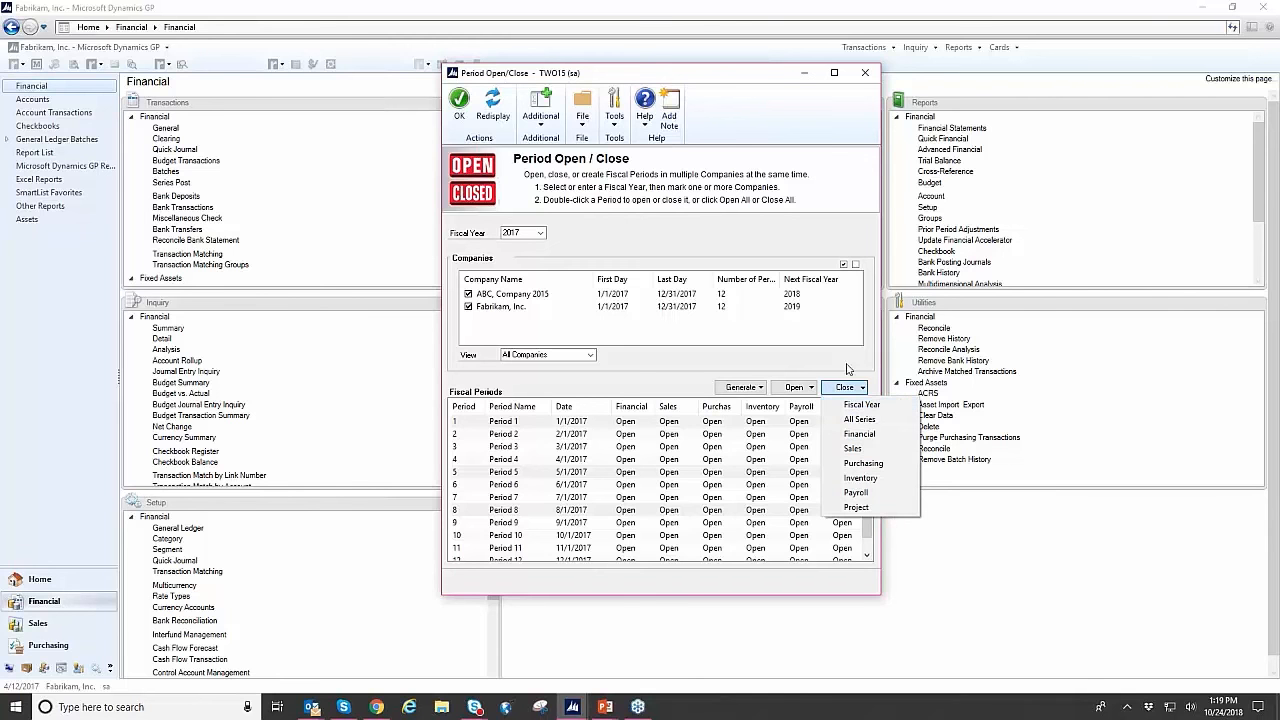
left_click(897, 451)
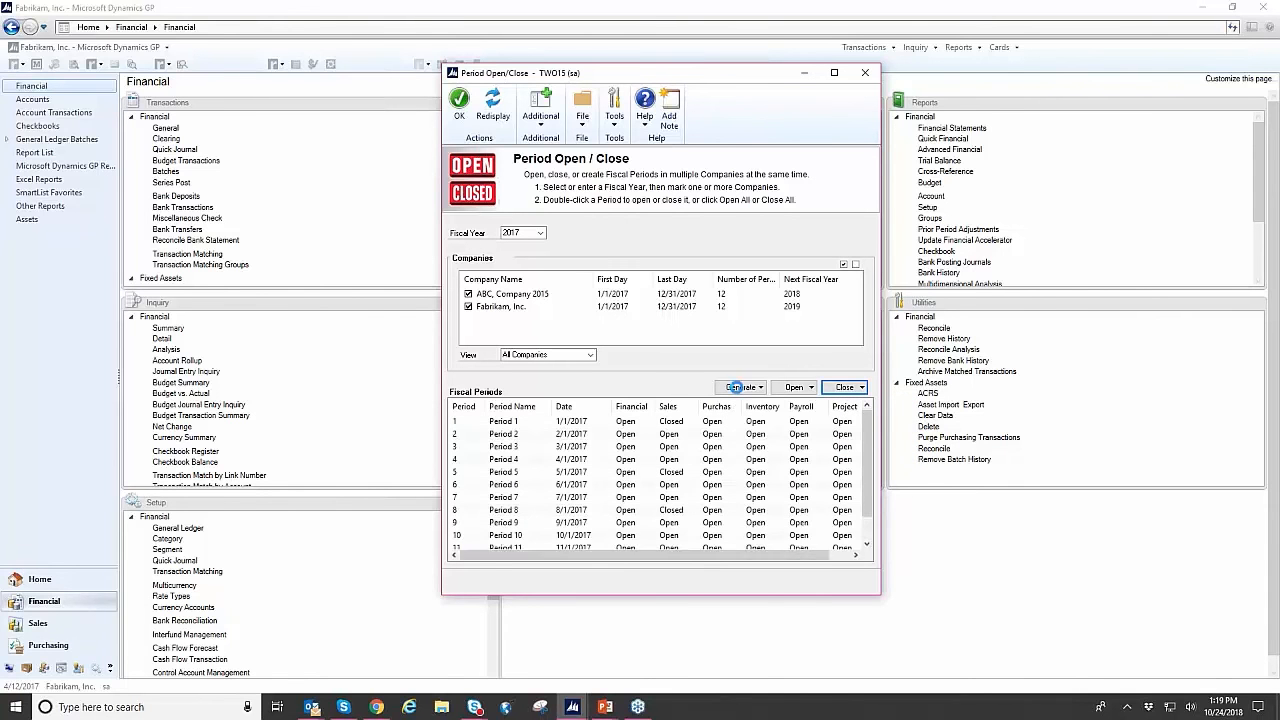
- Reopen the Sales series for periods 1, 5 and 8 of 2017 in both marked companies
left_click(682, 423)
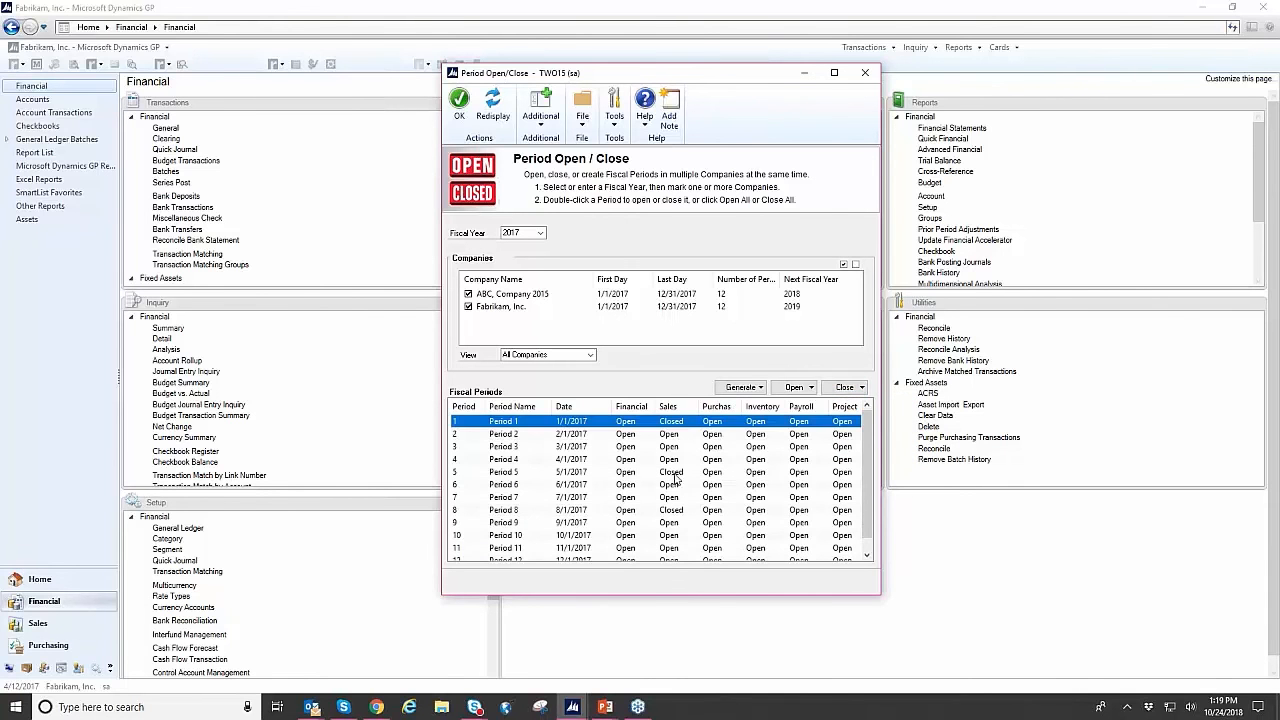
left_click(676, 474)
left_click(684, 510)
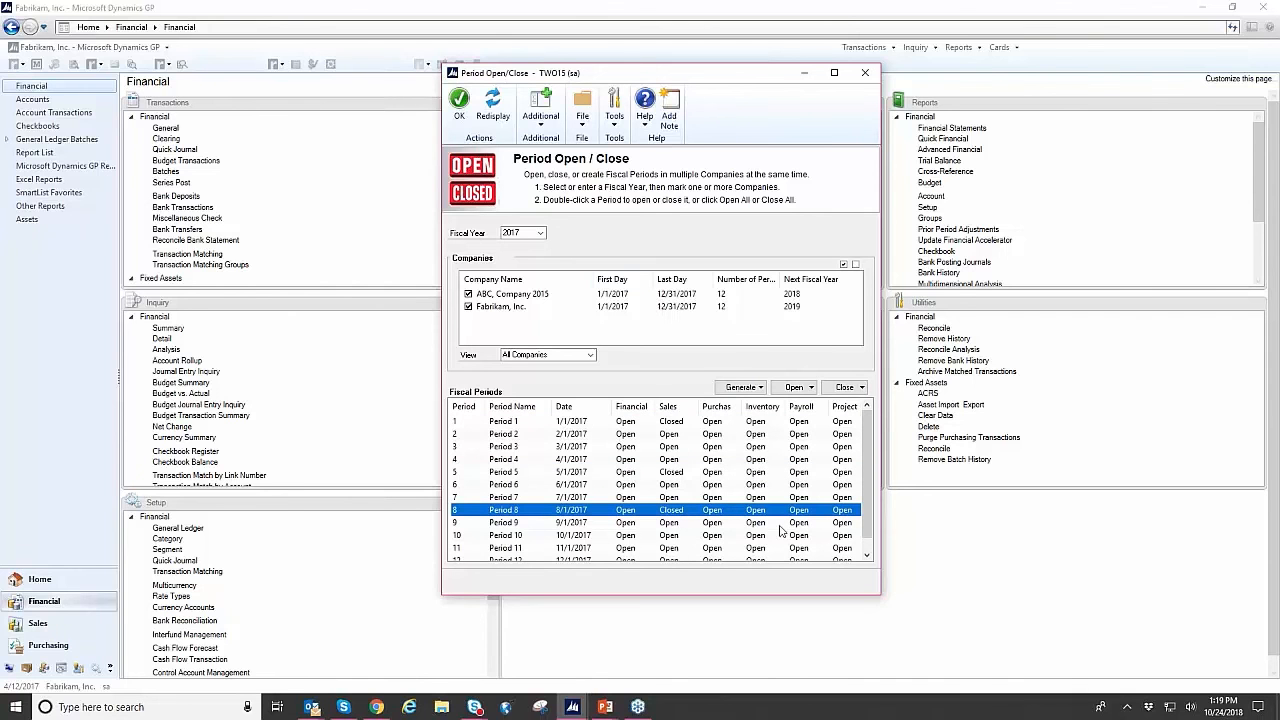
left_click(695, 475, "ctrl")
left_click(696, 424, "ctrl")
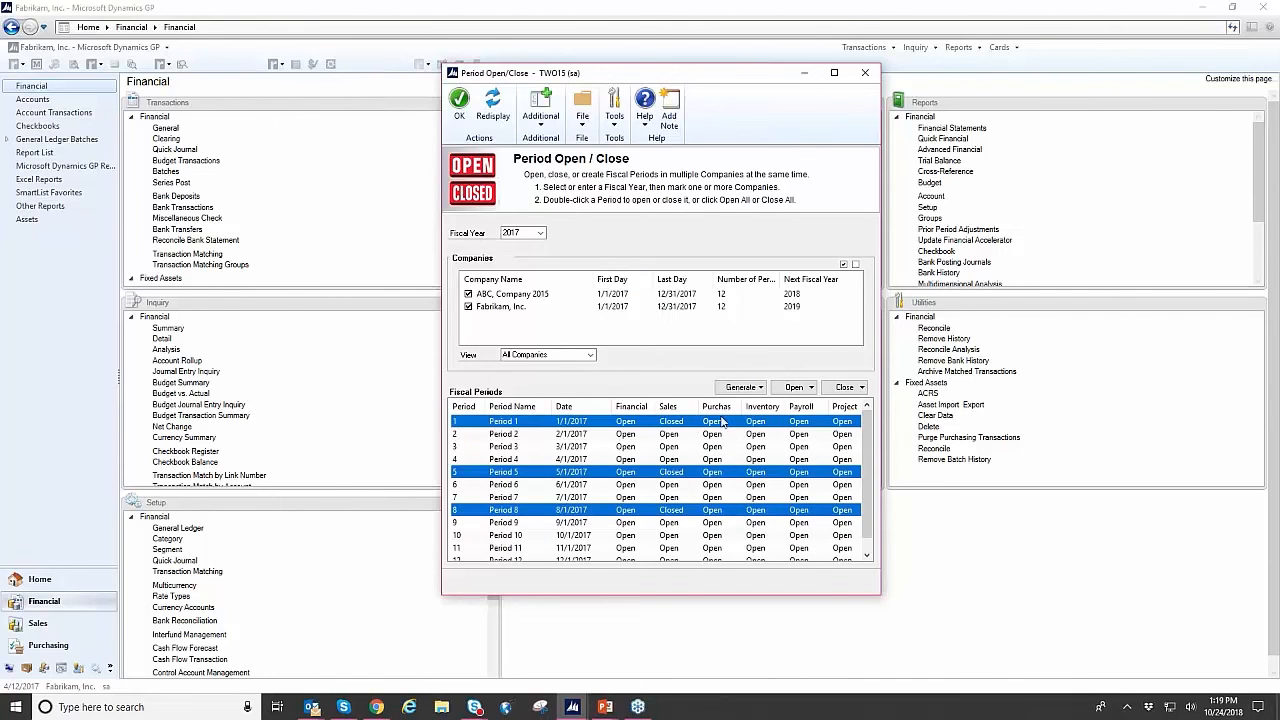
left_click(808, 391)
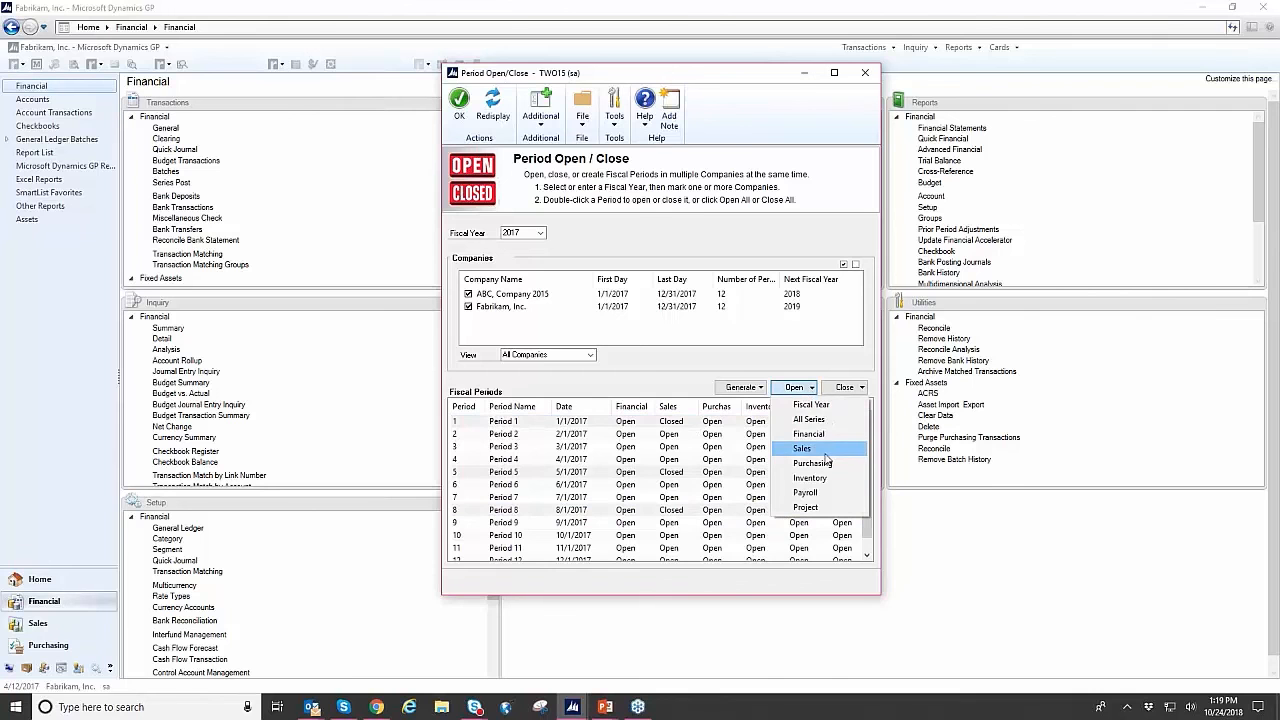
left_click(825, 452)
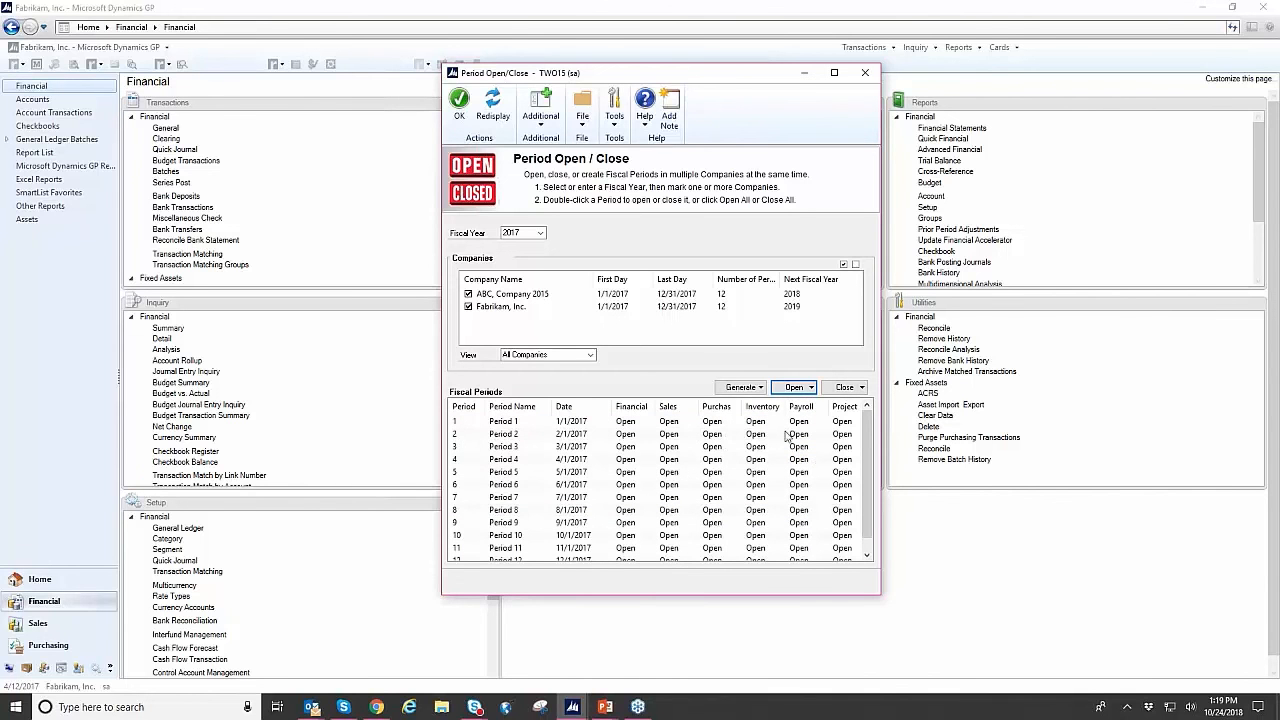
- Show the option for generating the next fiscal year, then close Period Open/Close
left_click(762, 388)
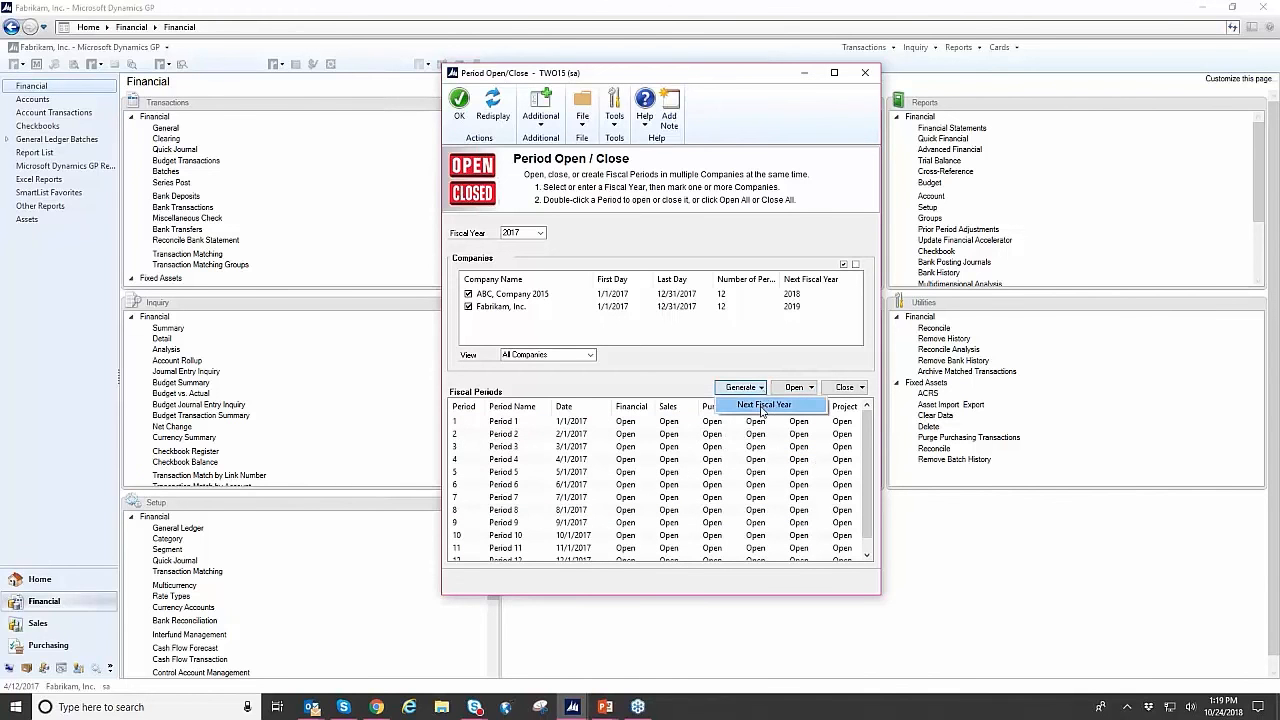
left_click(762, 407)
left_click(668, 383)
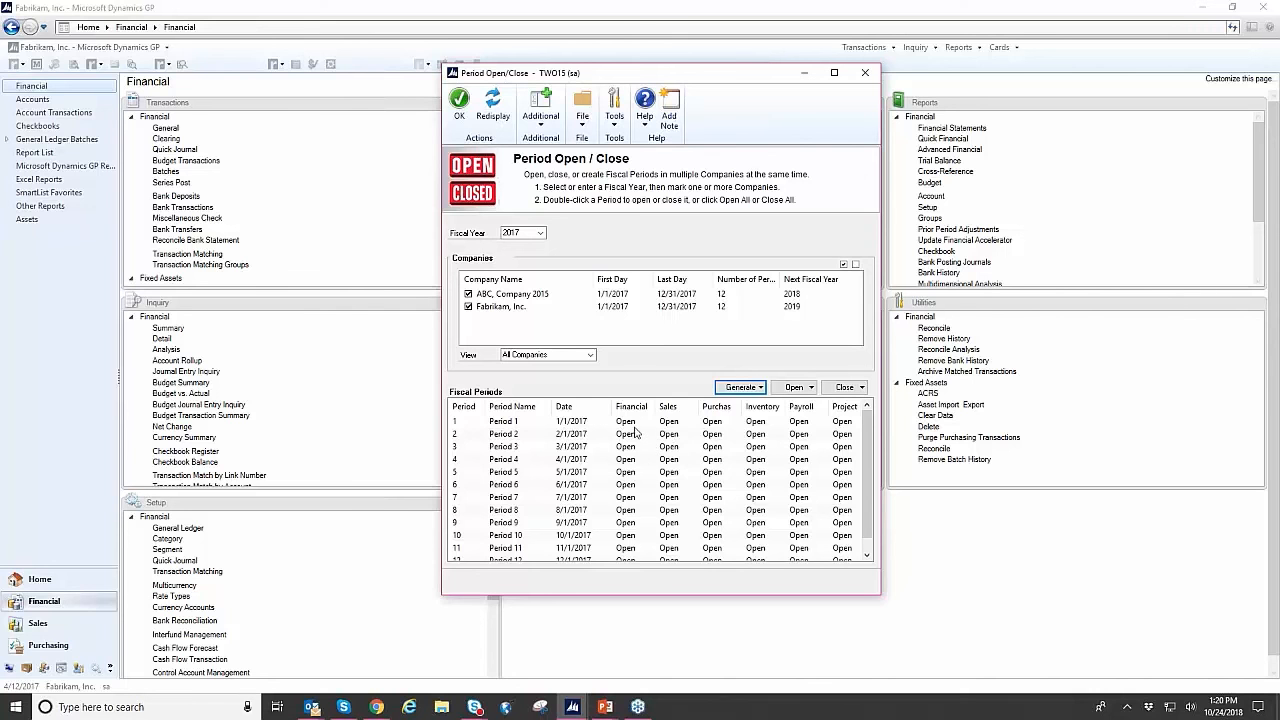
left_click(866, 77)
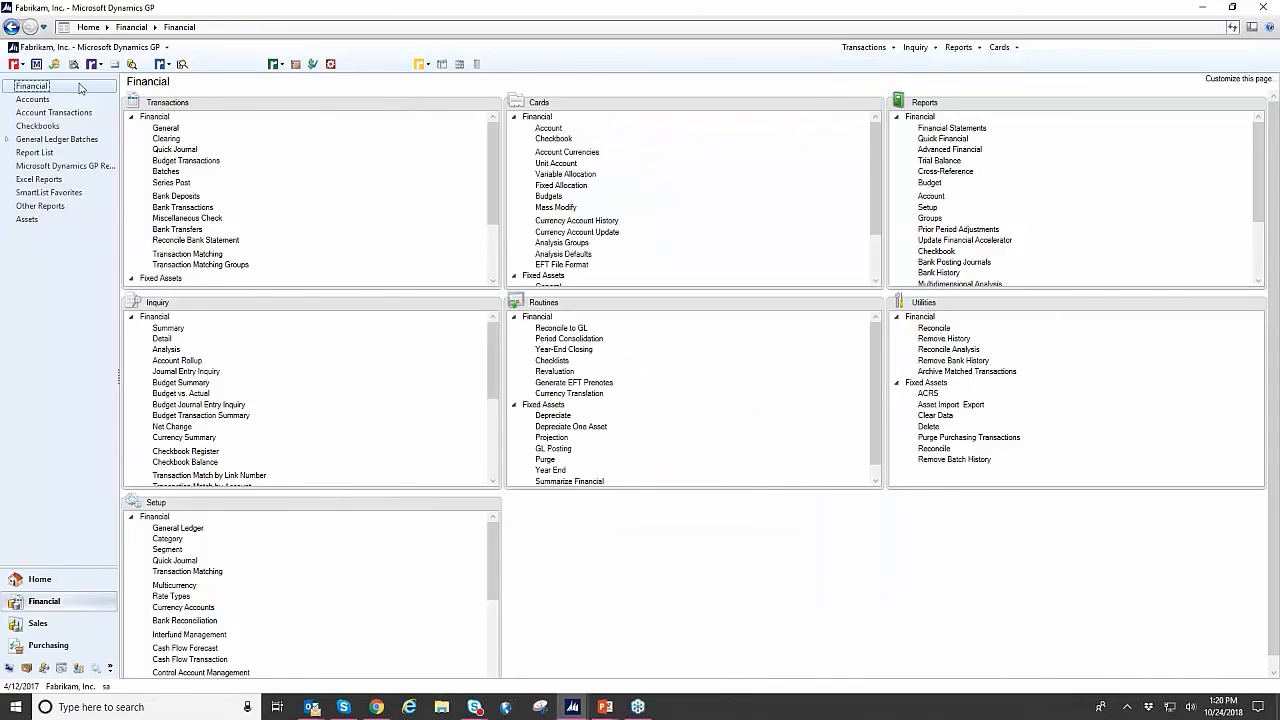
- Open Payables Manual Payment Entry from the Purchasing transactions and place its window beside the PopUp note
left_click(15, 64)
left_click(17, 66)
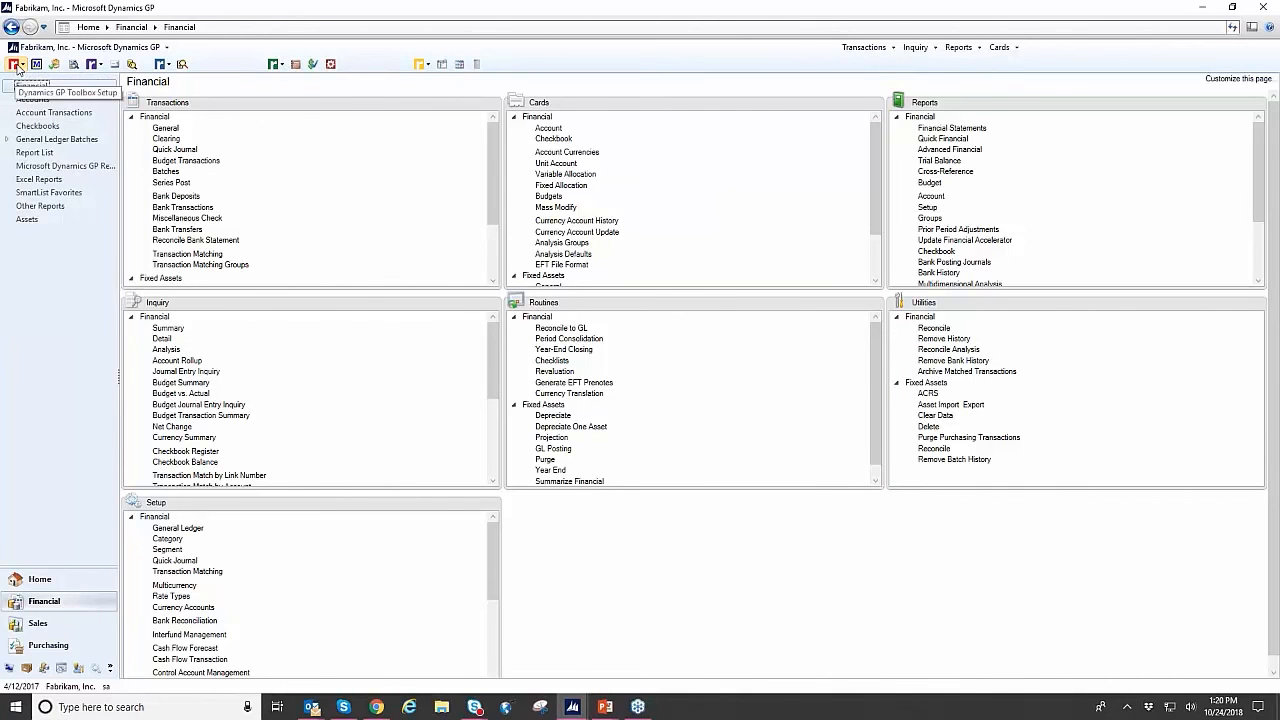
left_click(864, 48)
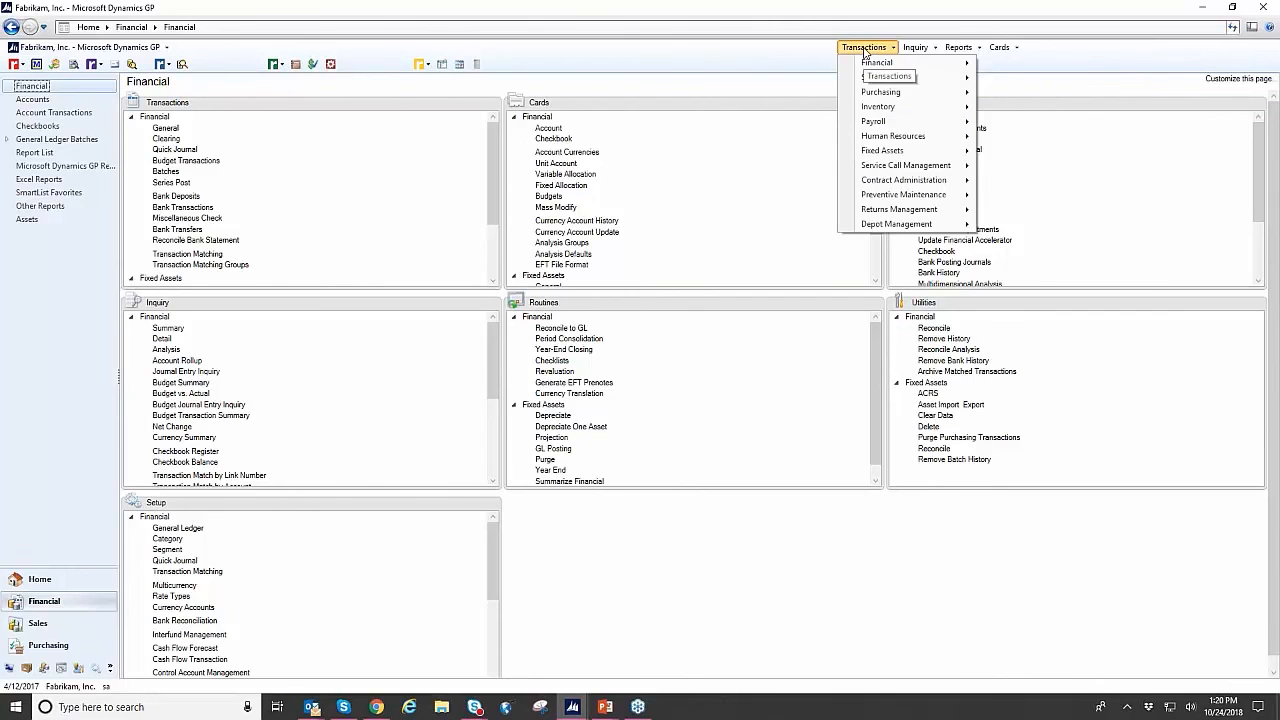
mouse_move(884, 95)
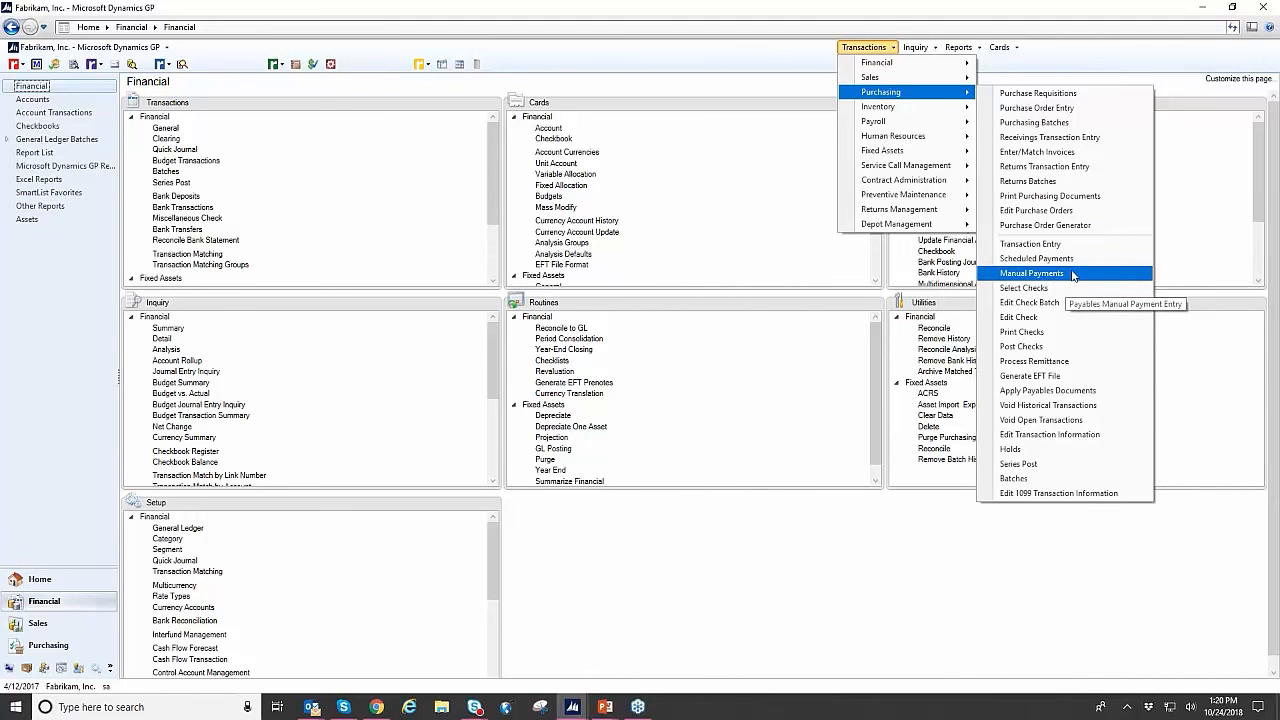
left_click(1031, 273)
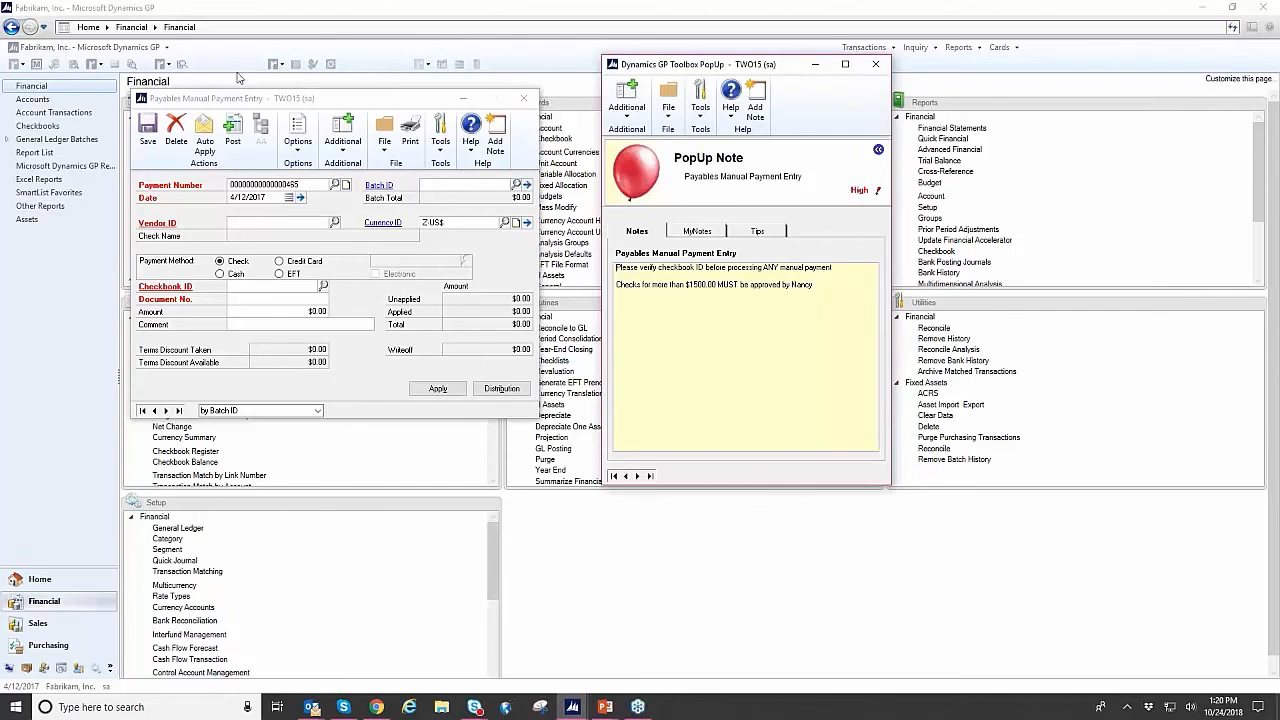
left_click_drag(354, 100, 400, 70)
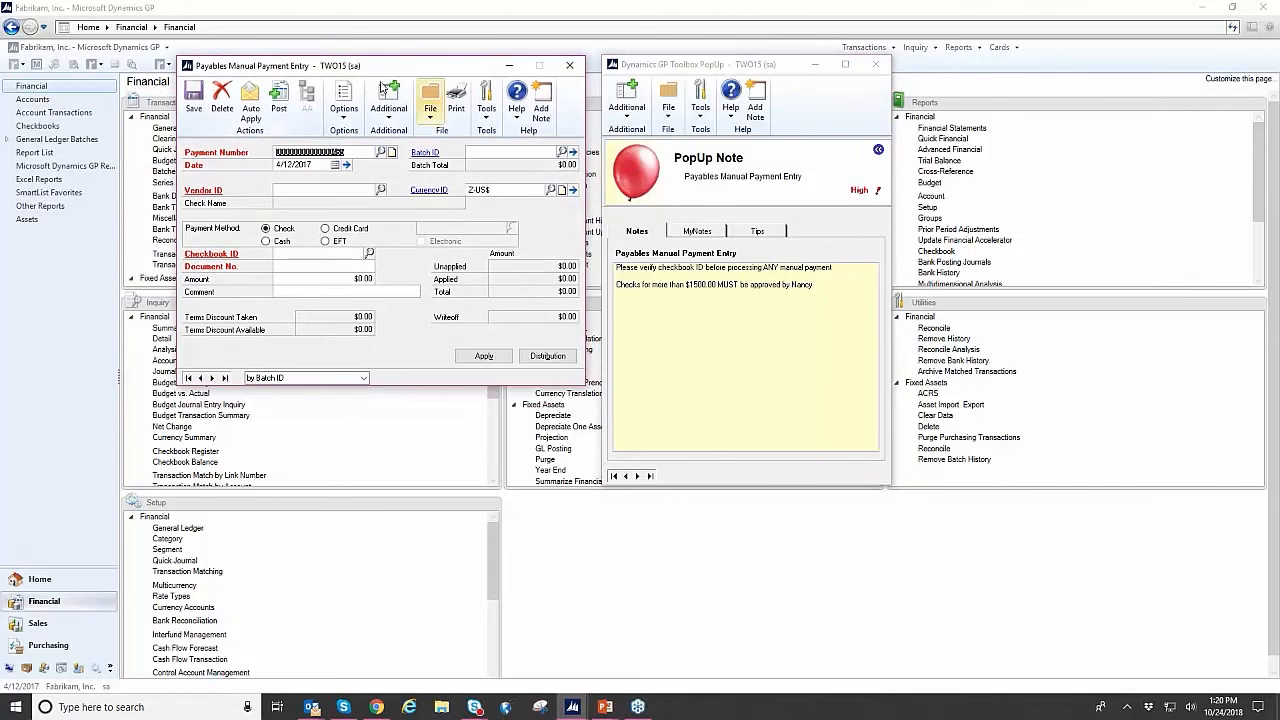
- Open the MyNotes entry window for Payables Manual Payment Entry and close it without changes
left_click(265, 228)
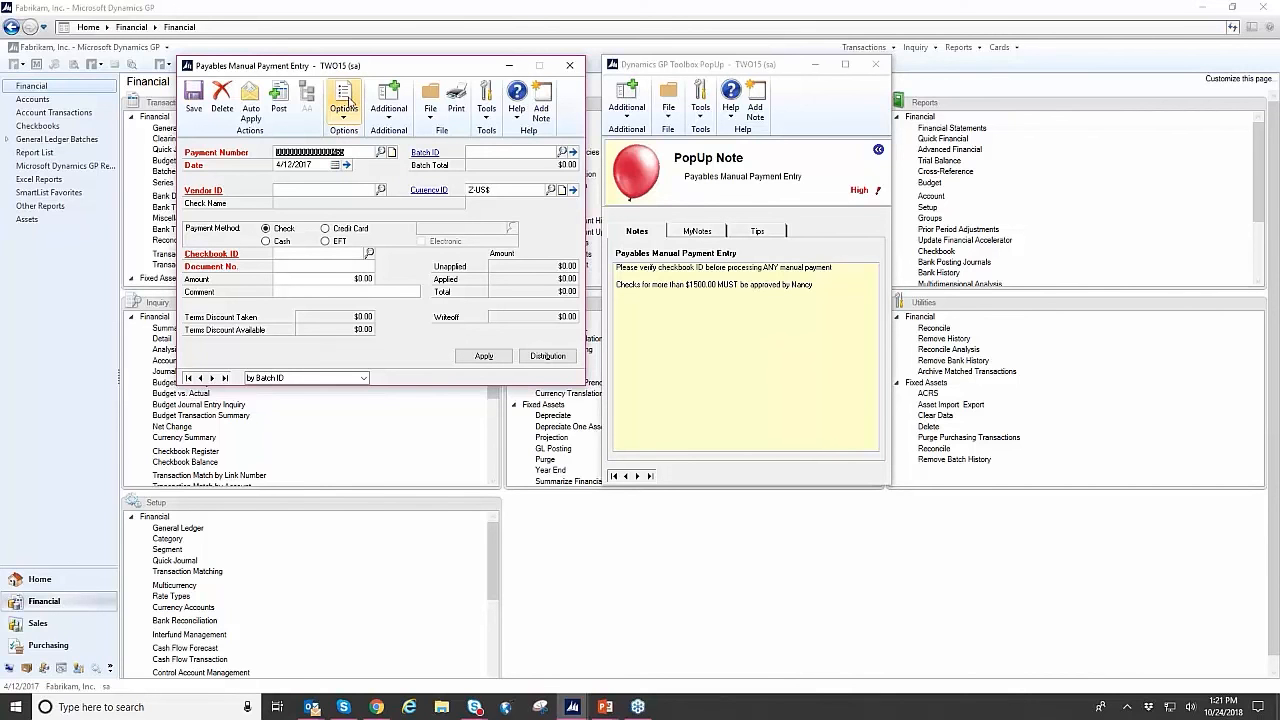
left_click(398, 114)
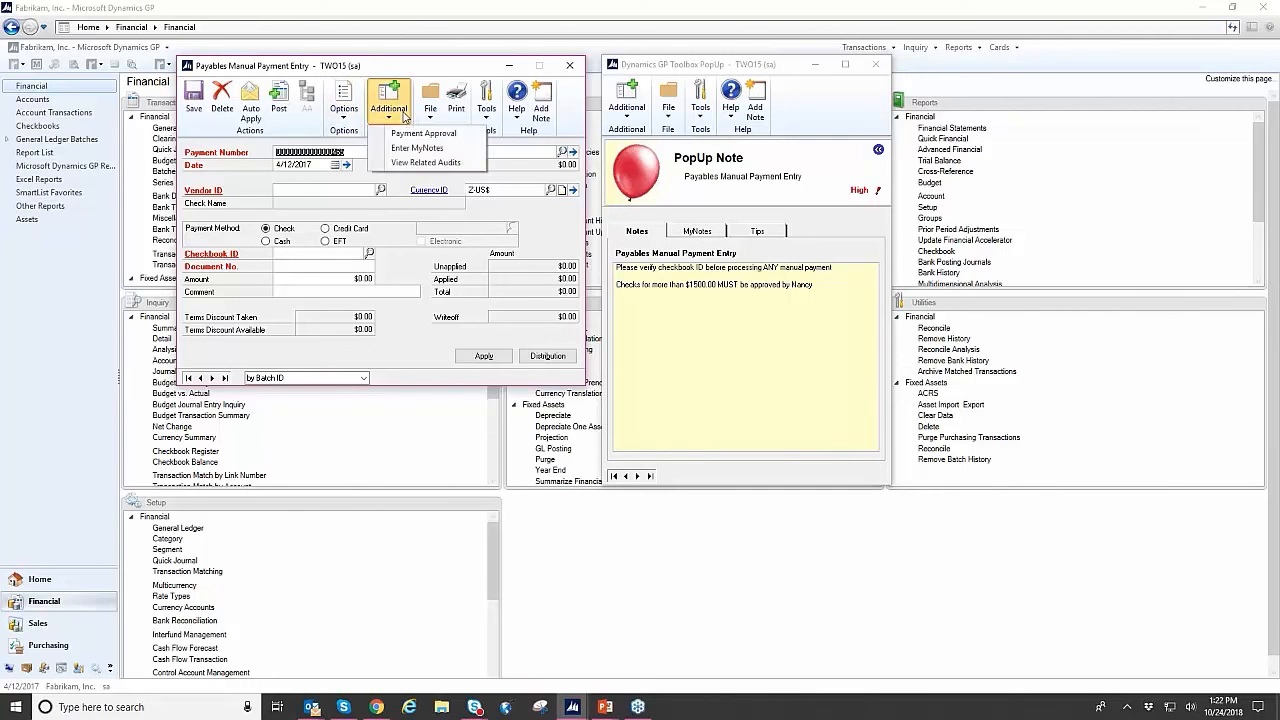
left_click(428, 149)
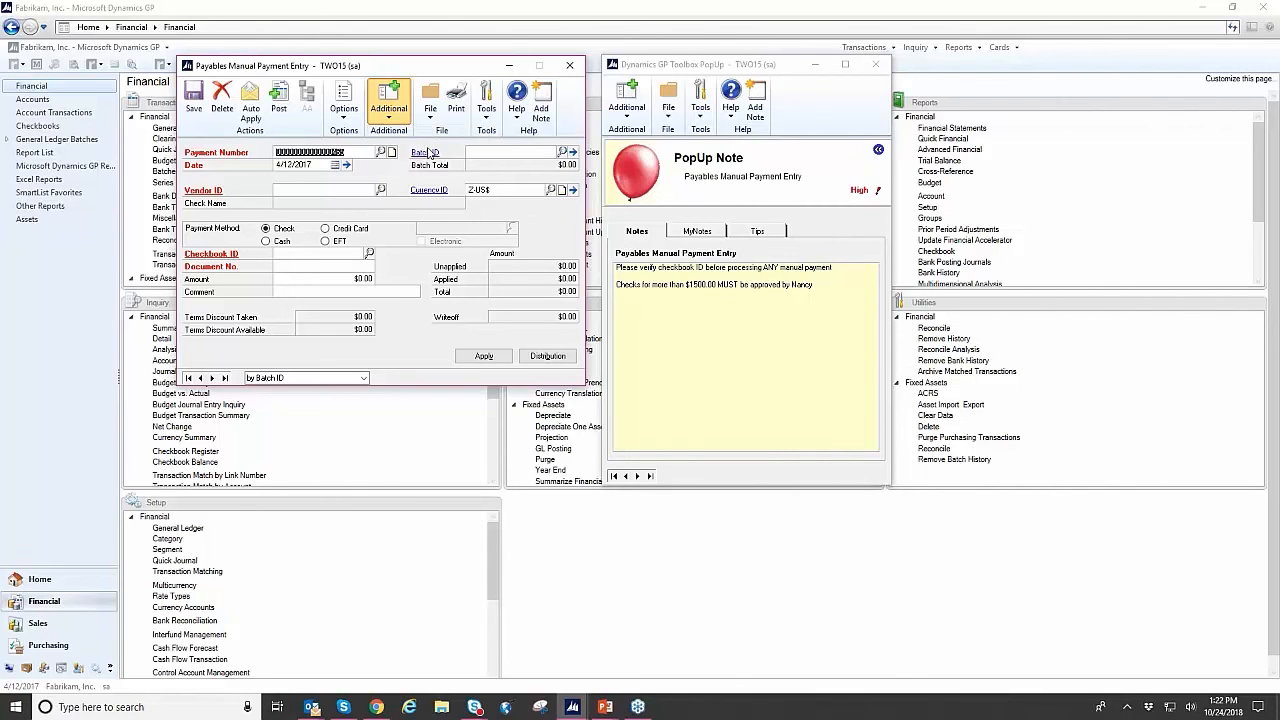
left_click(628, 163)
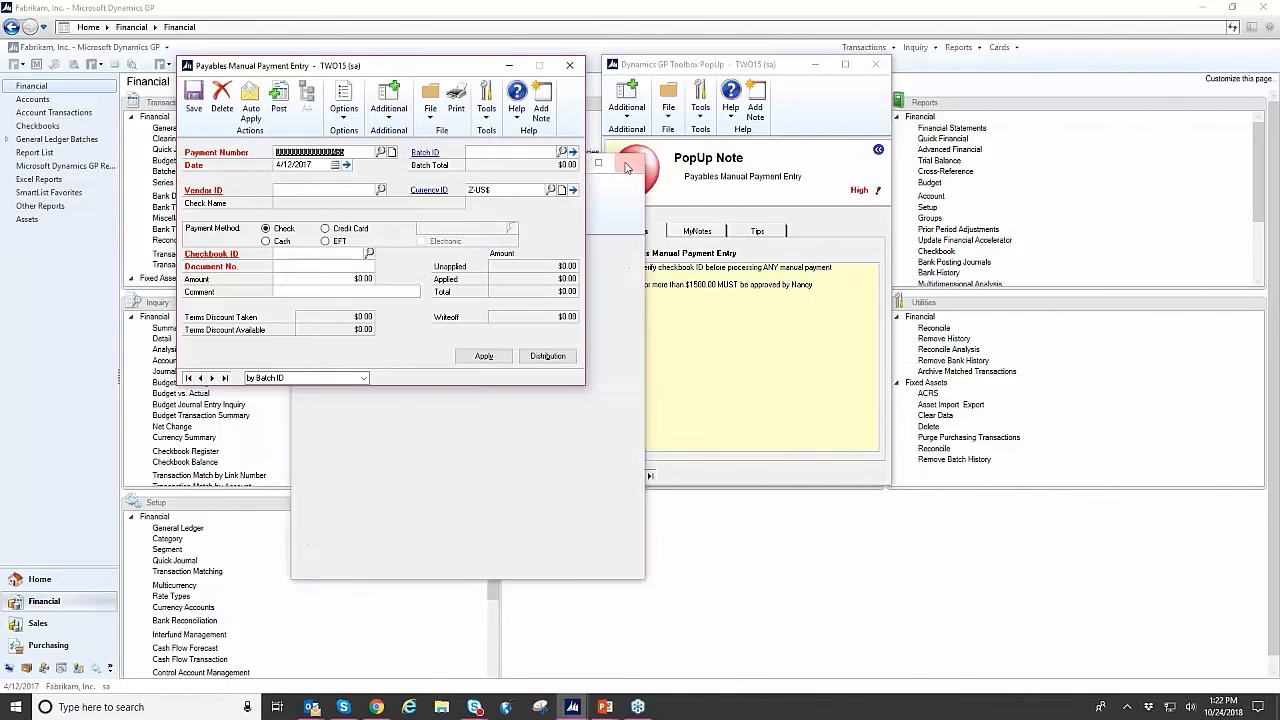
- Review the MyNotes, Notes and Tips pages of the PopUp for manual payments, then close it and Payables Manual Payment Entry
left_click(703, 234)
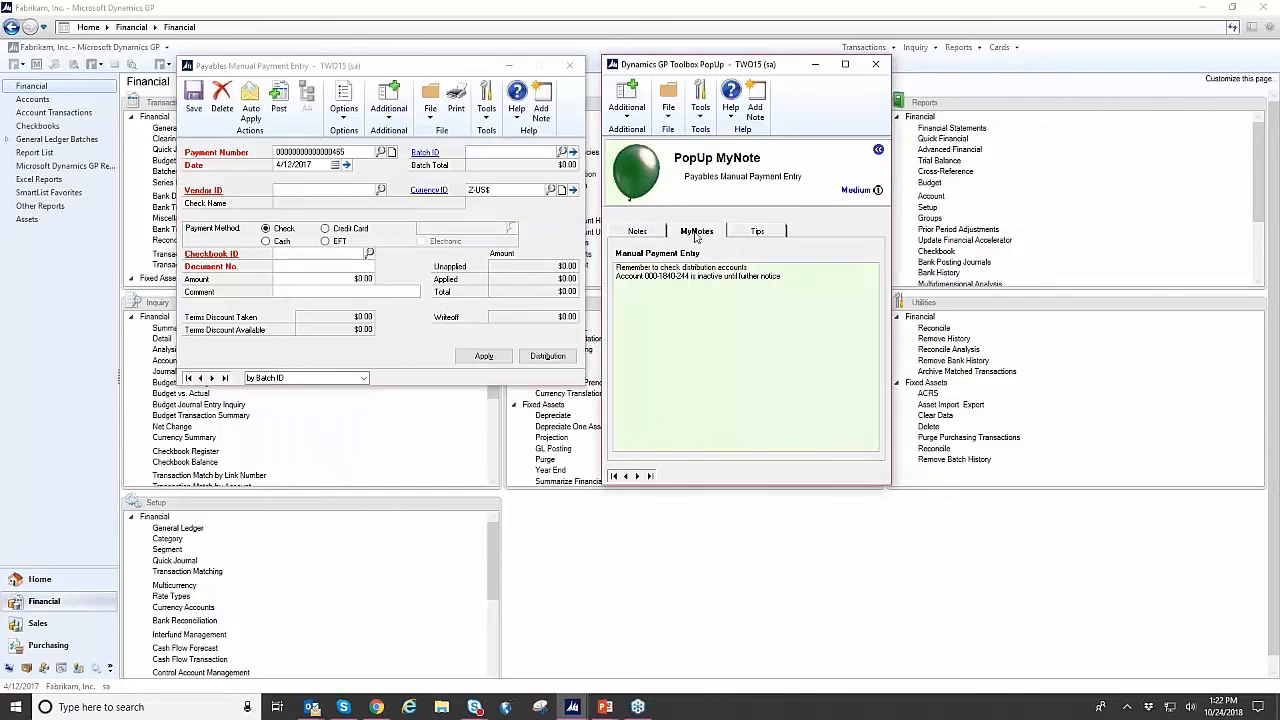
key("ctrl+a")
left_click(688, 290)
left_click_drag(784, 280, 615, 278)
left_click(800, 282)
left_click(650, 234)
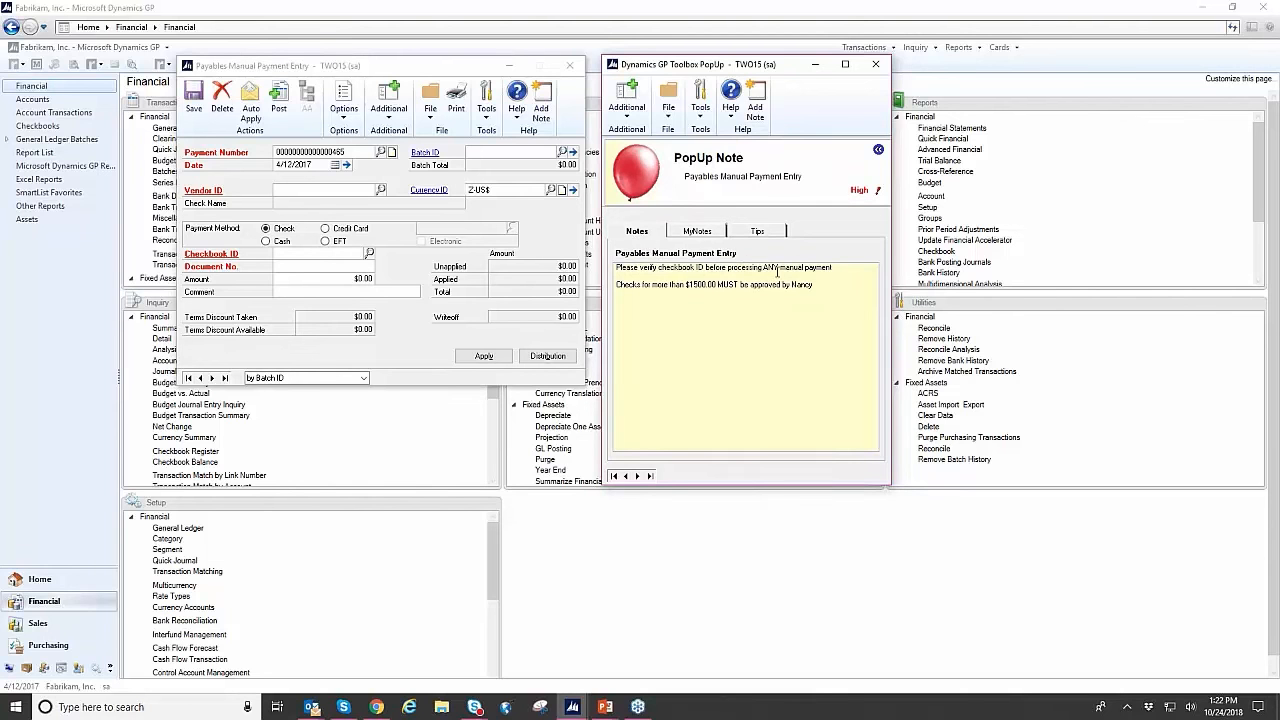
left_click(763, 232)
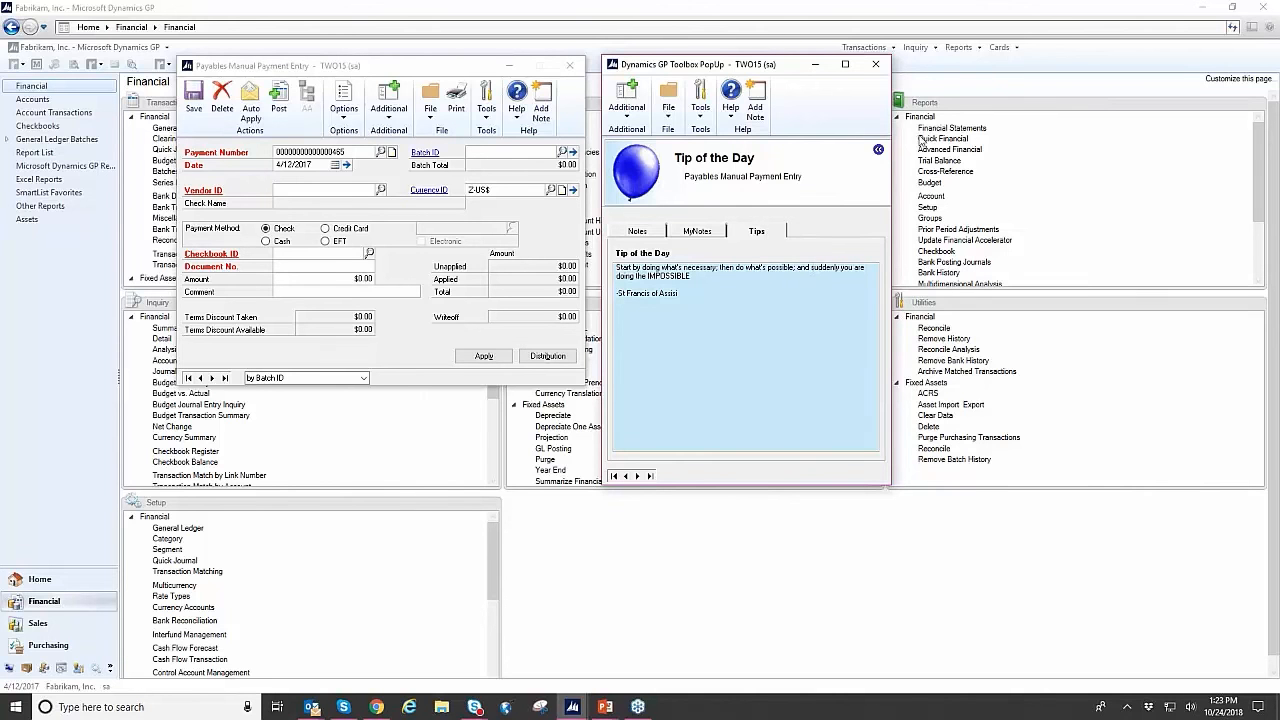
left_click(876, 65)
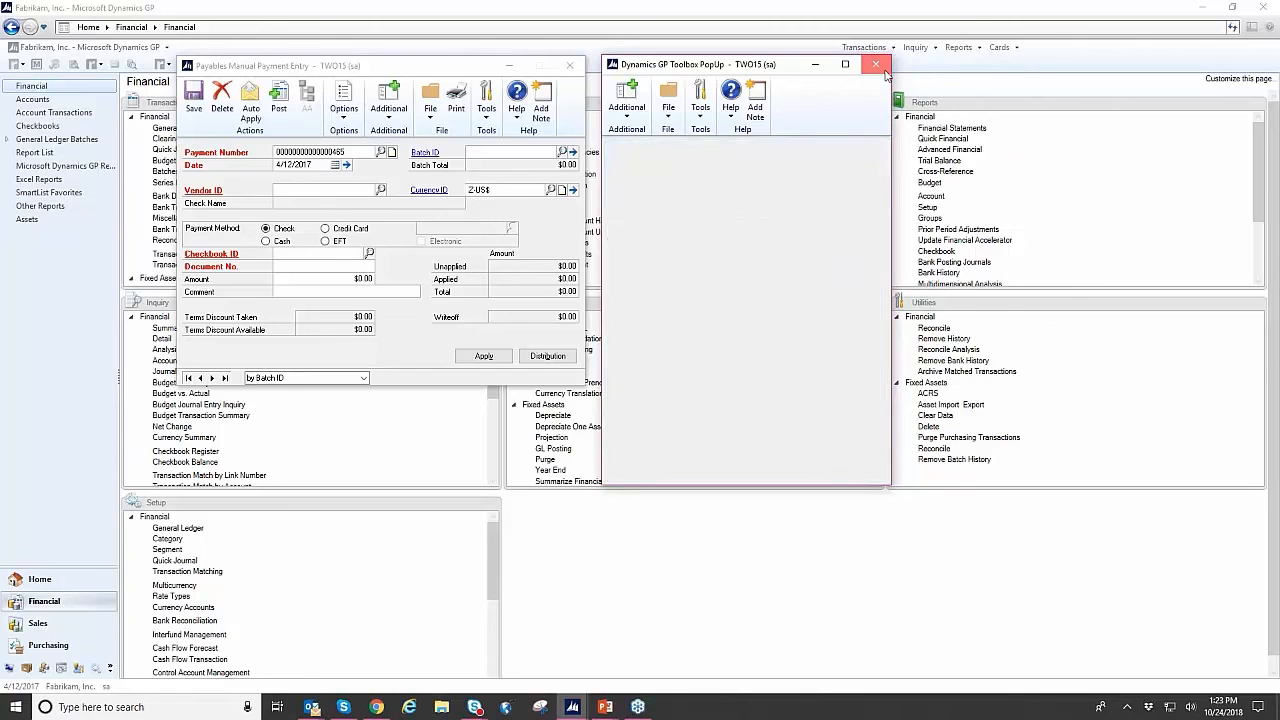
left_click(581, 67)
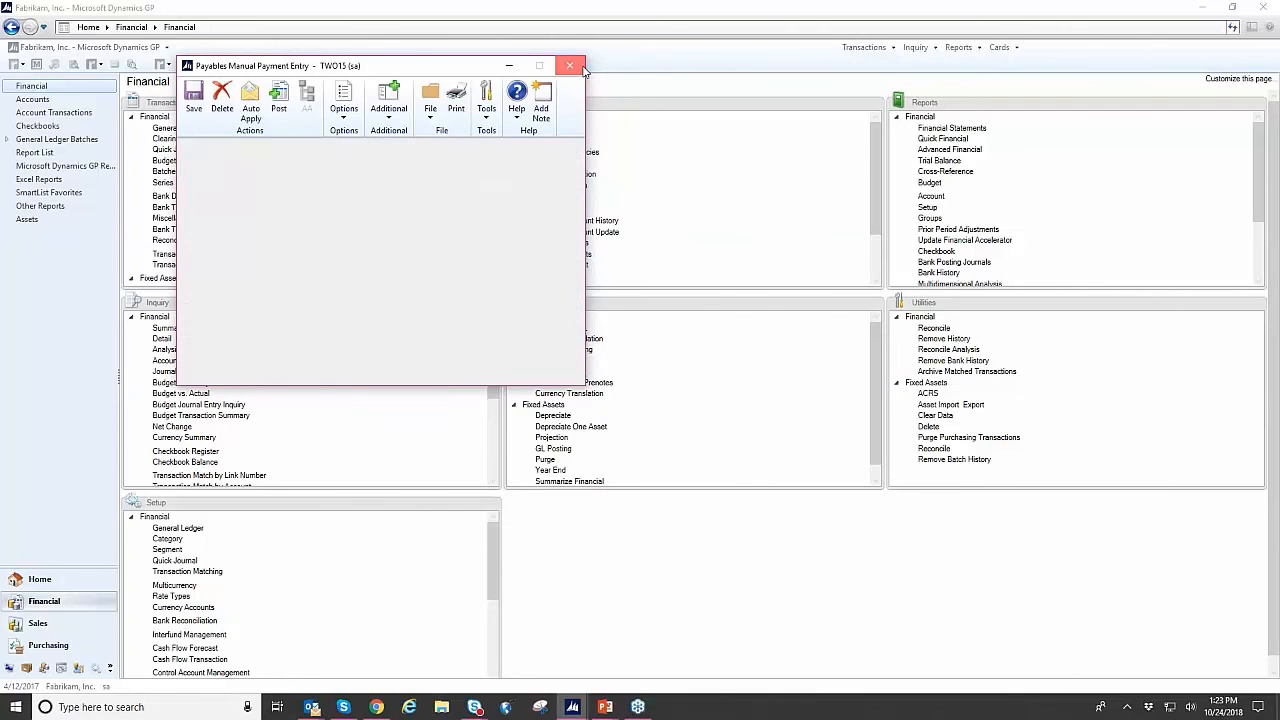
- Start a STDINV invoice in Sales Transaction Entry, search customers for BERRY and choose Berry Medical Center
left_click(864, 47)
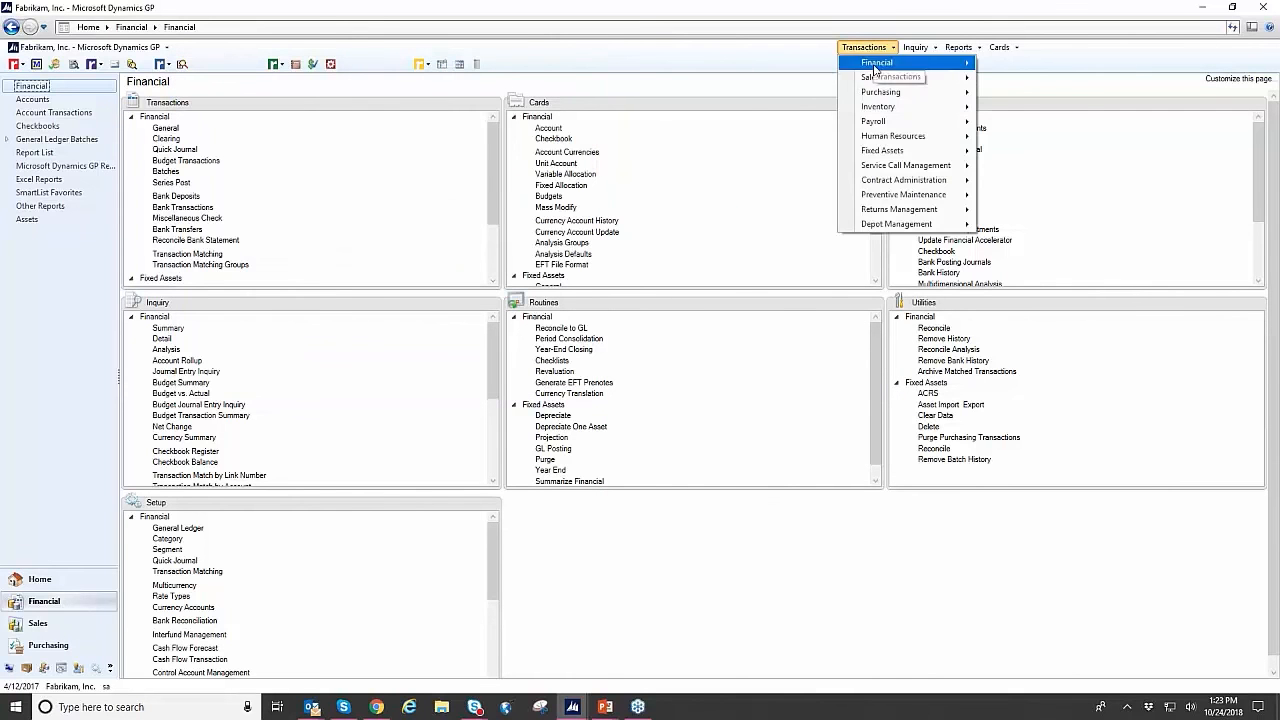
mouse_move(940, 77)
left_click(1030, 78)
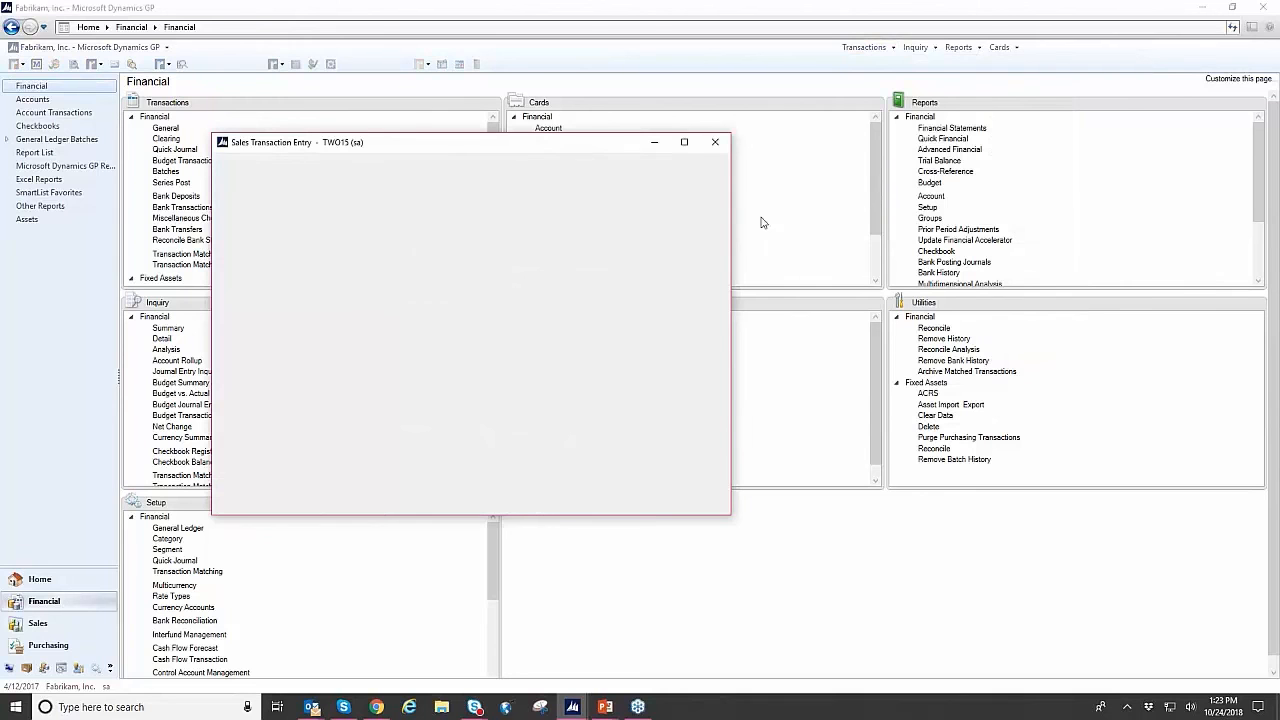
key("Tab")
key("Tab")
key("Tab")
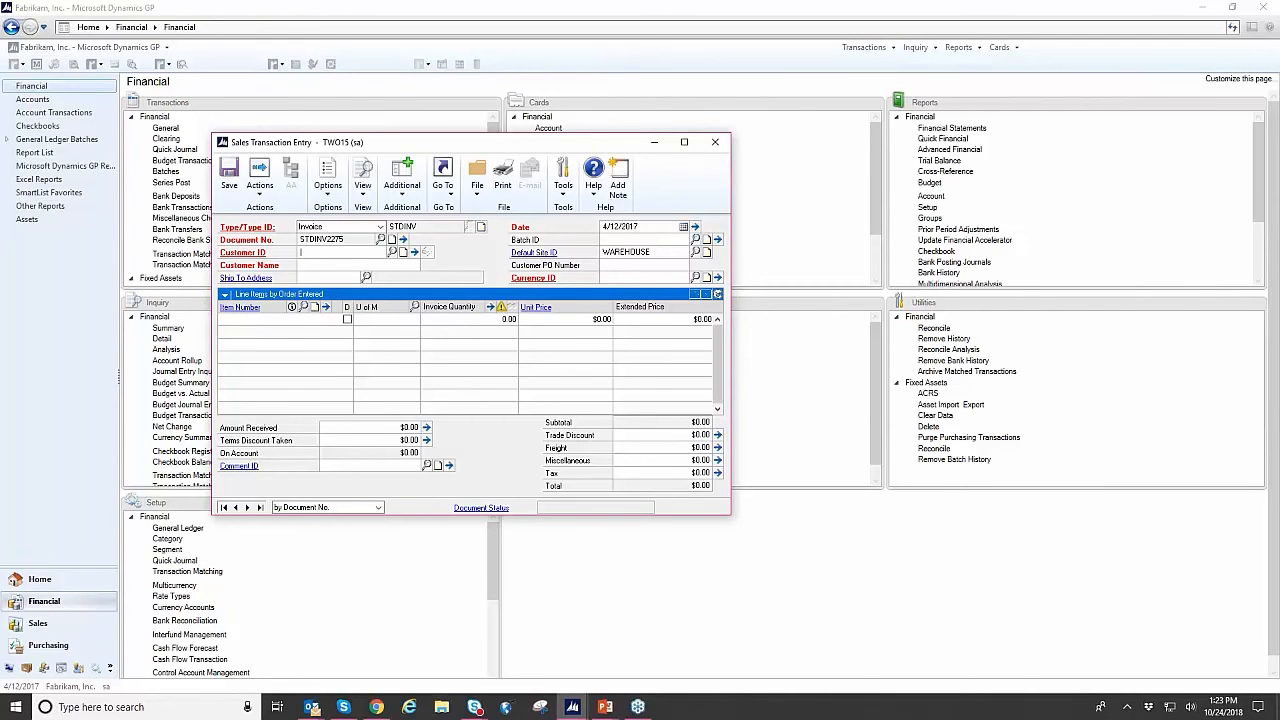
type("BERRY")
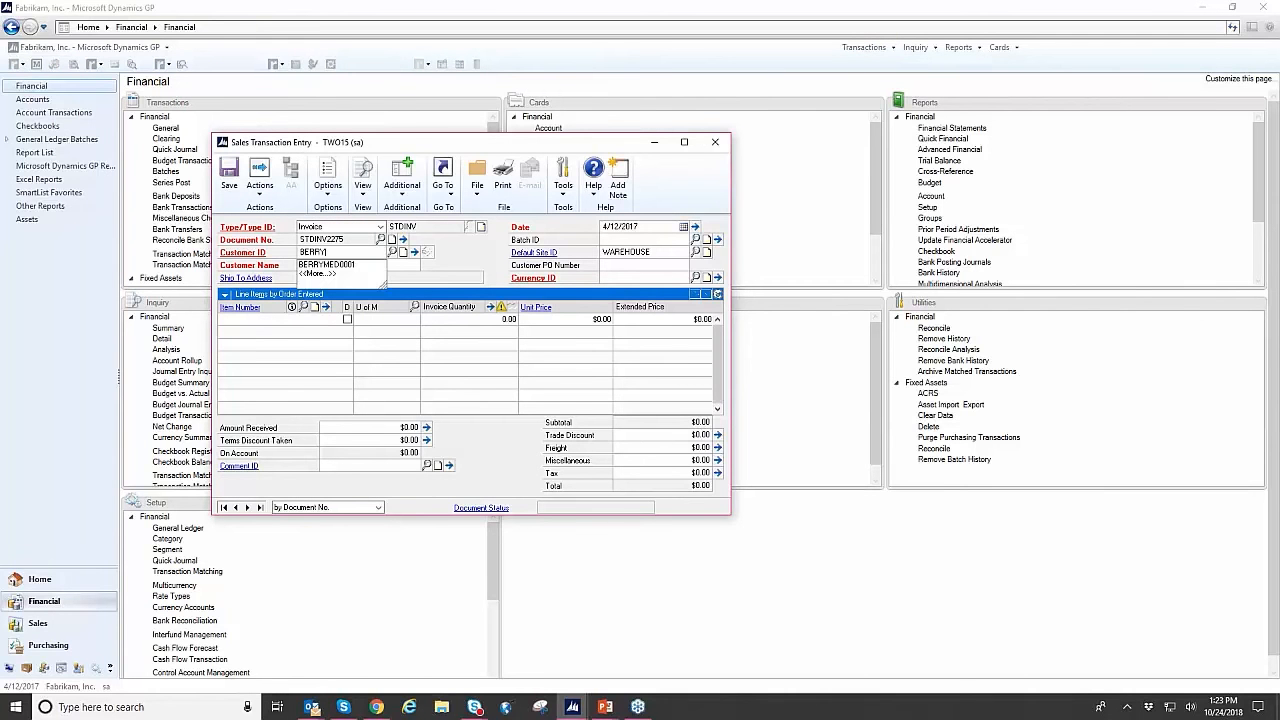
key("Tab")
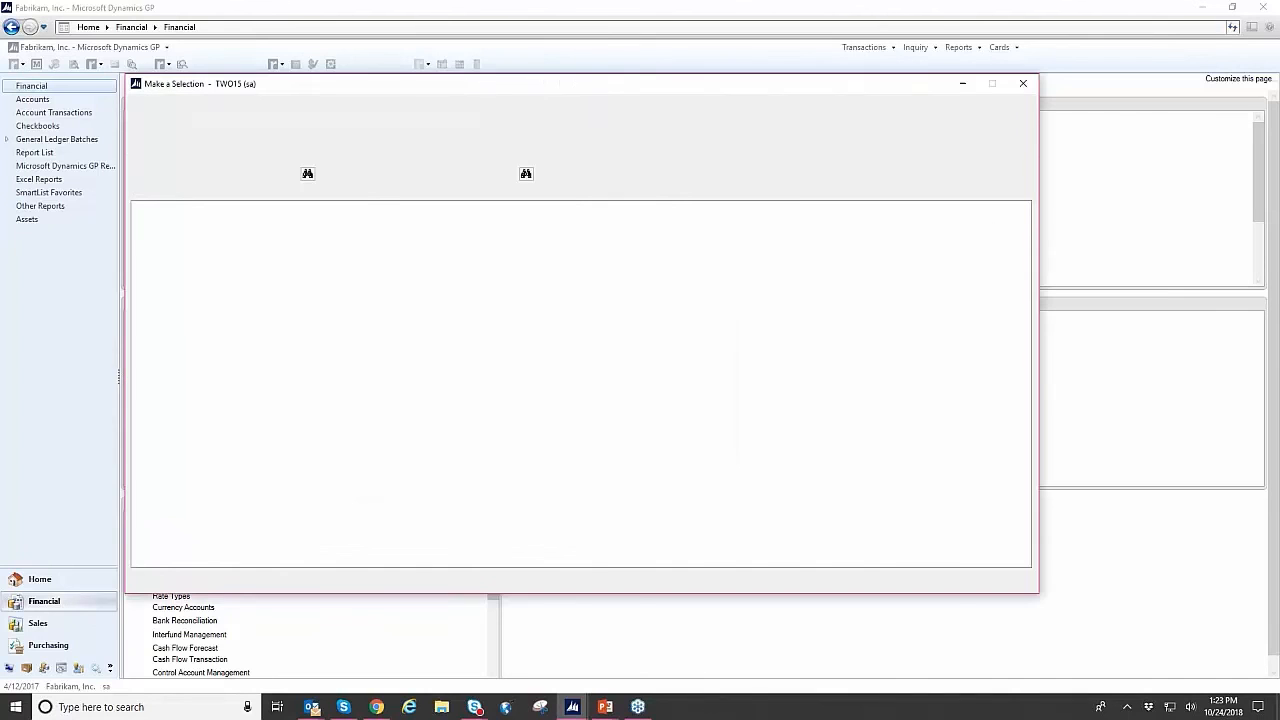
double_click(428, 225)
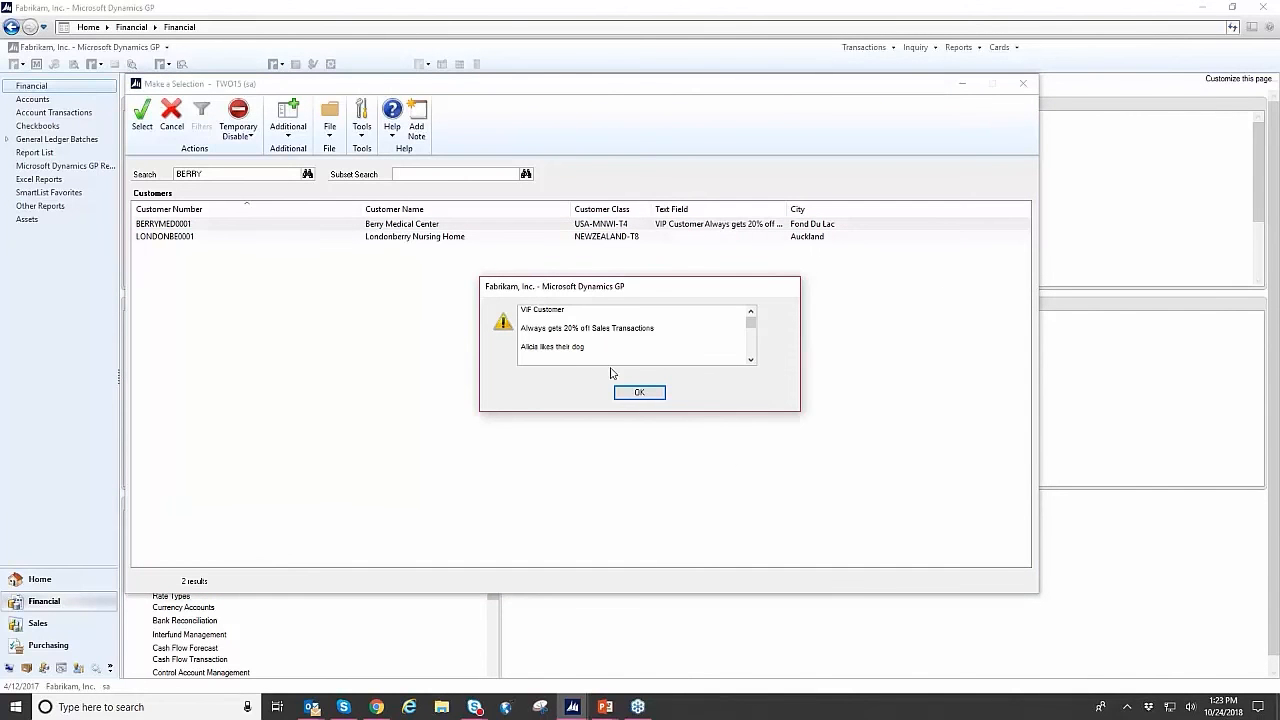
- Highlight the sales discount line in the customer note alert, then dismiss the alert
left_click_drag(536, 310, 637, 322)
left_click(637, 322)
left_click_drag(521, 328, 660, 328)
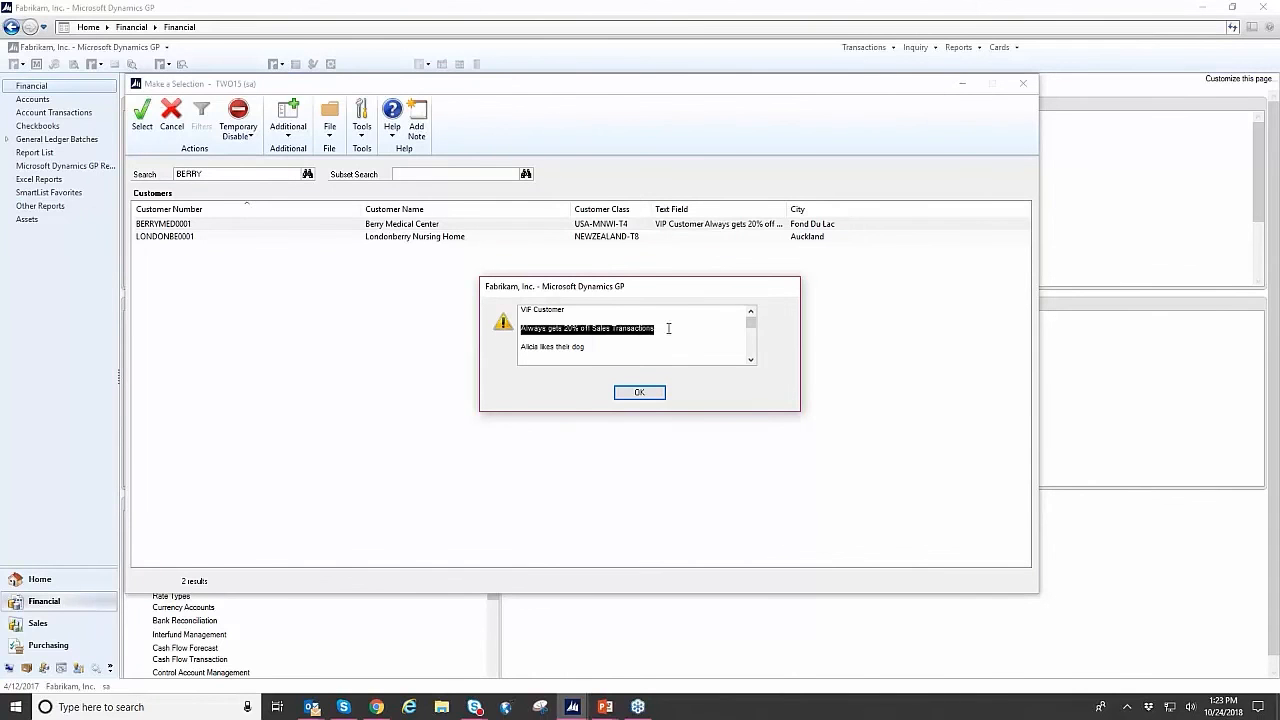
left_click(669, 328)
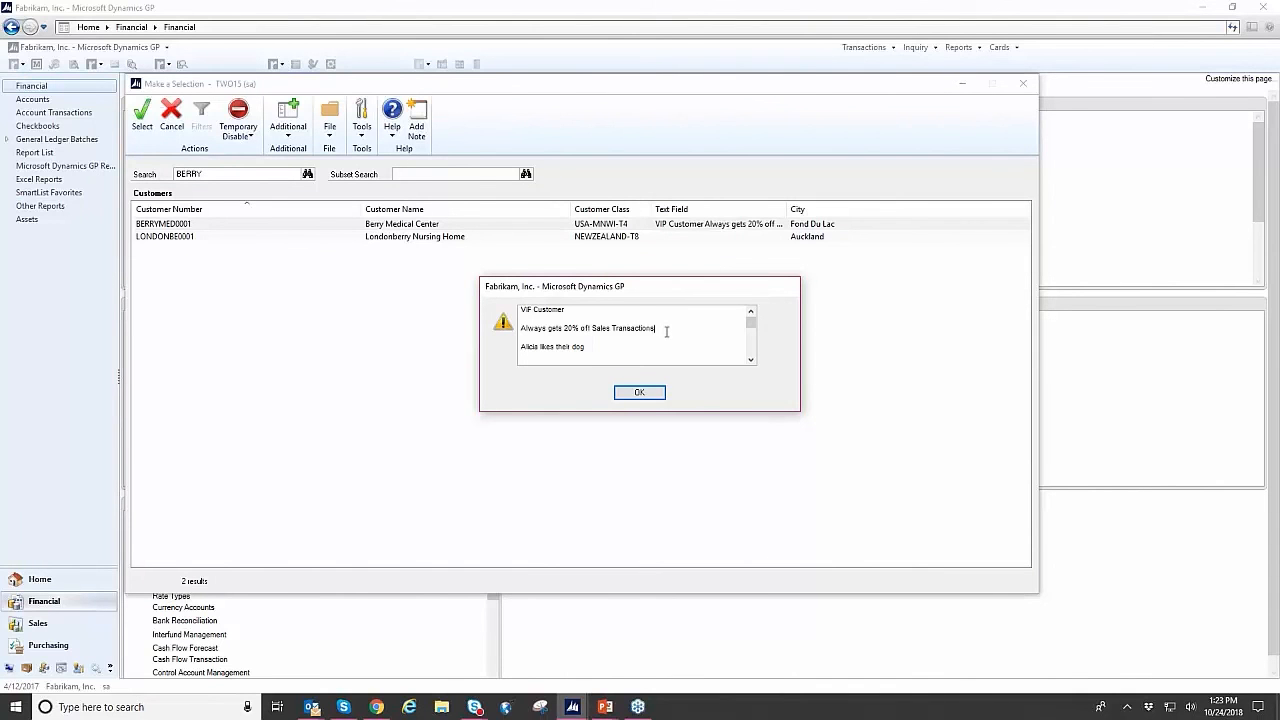
left_click(640, 392)
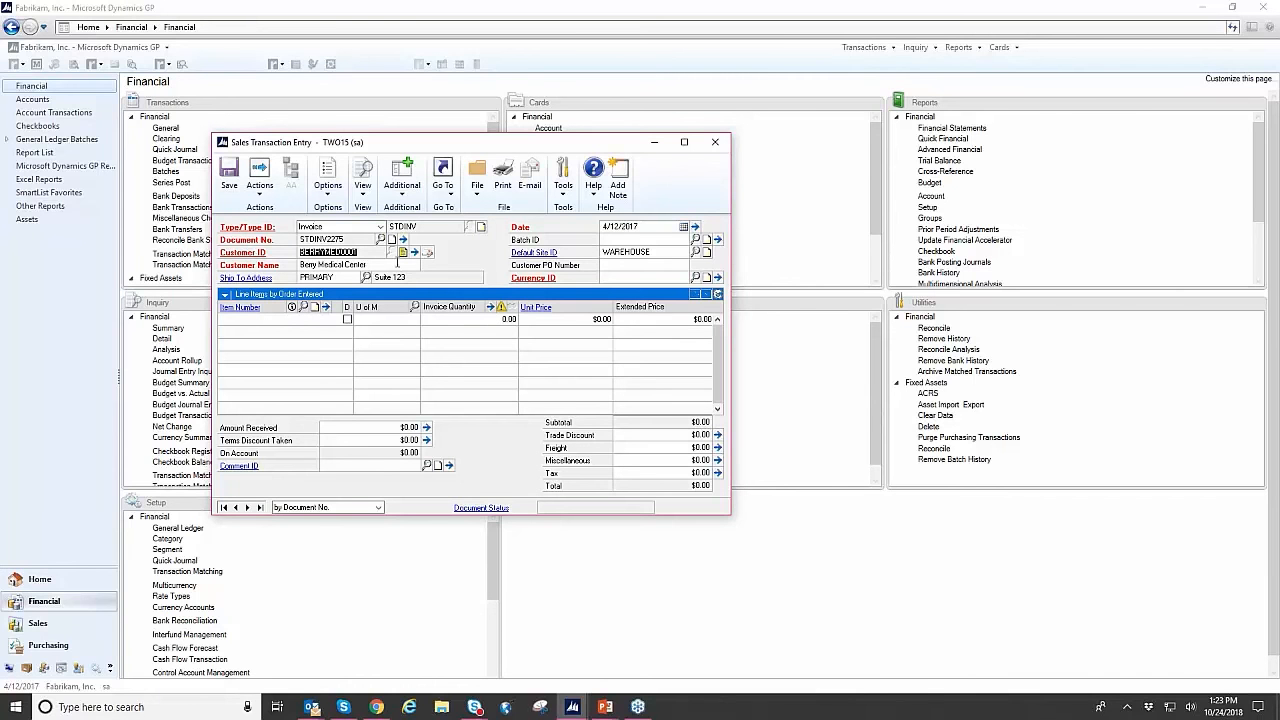
- Reopen the customer note alert and the note attached to the Customer ID, close both, and reposition the Sales Transaction Entry window
left_click(247, 254)
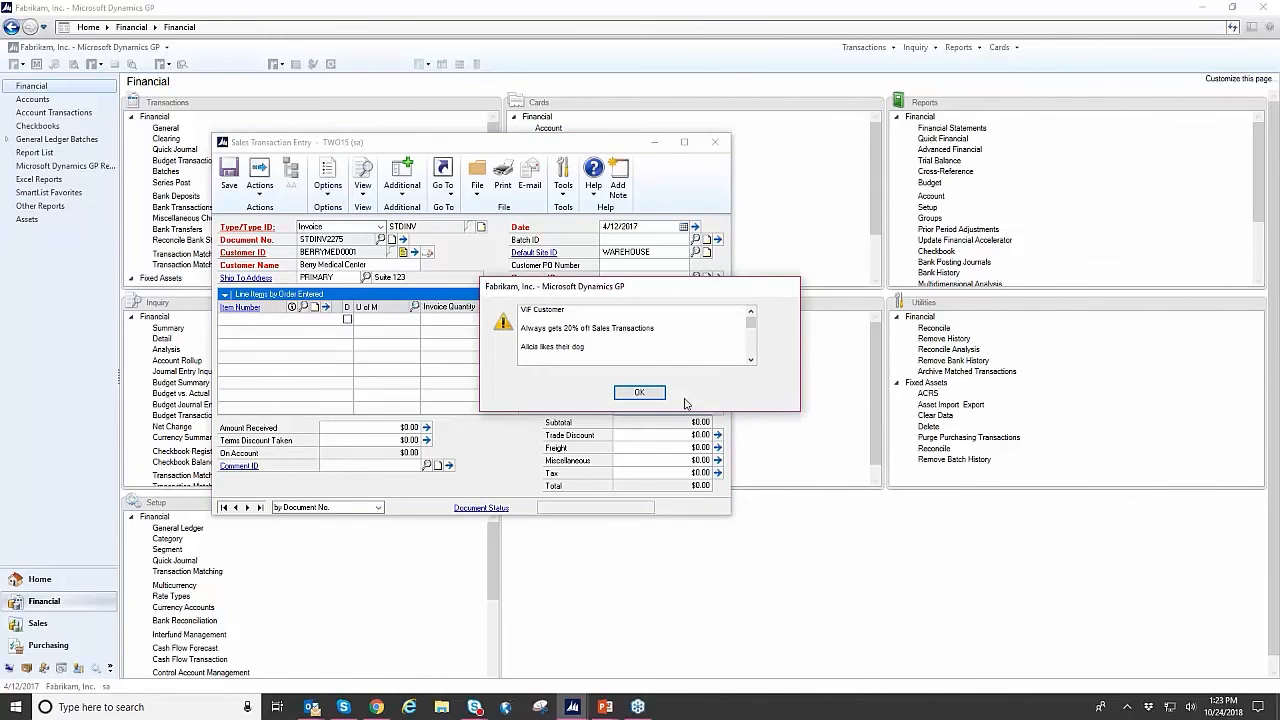
left_click(640, 392)
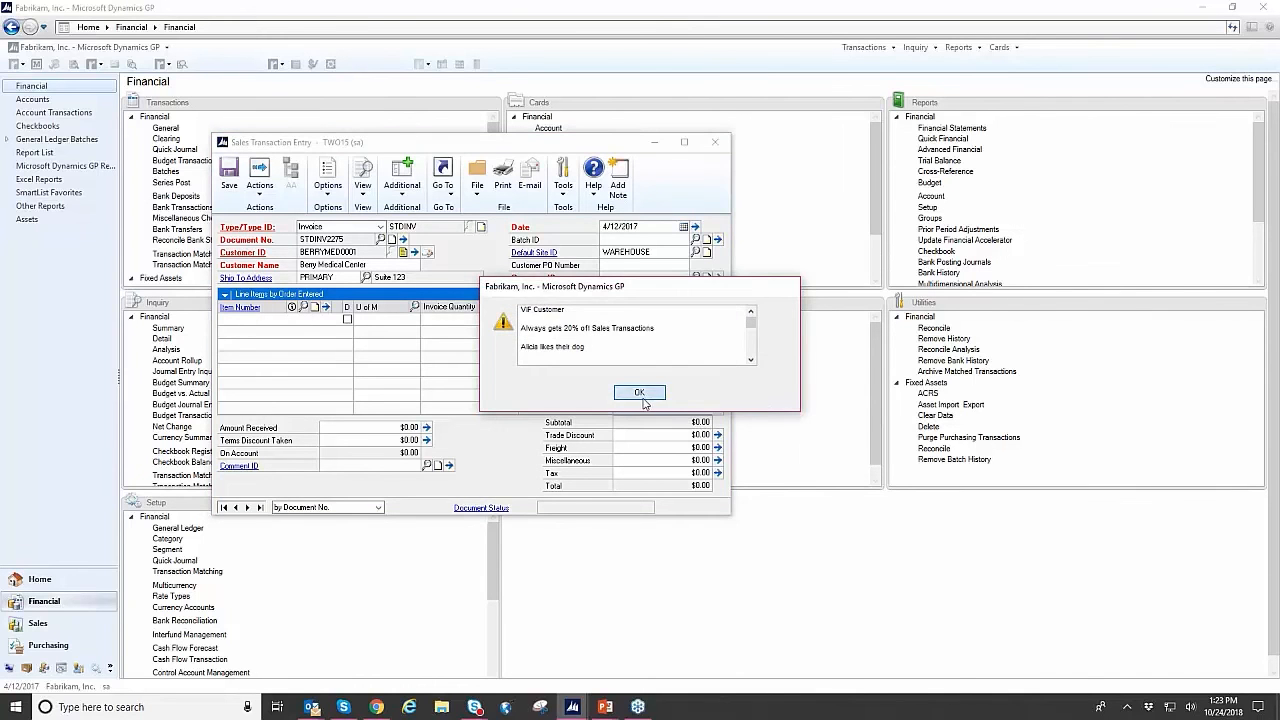
left_click(403, 253)
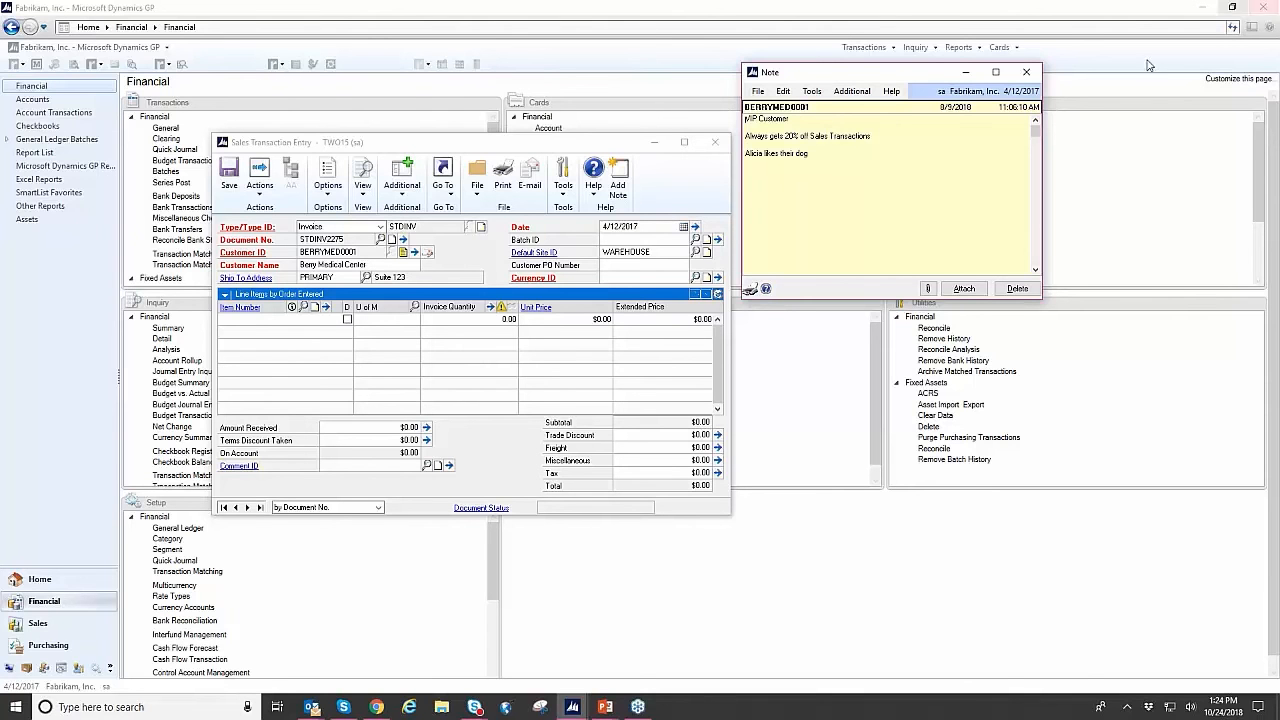
left_click(1026, 72)
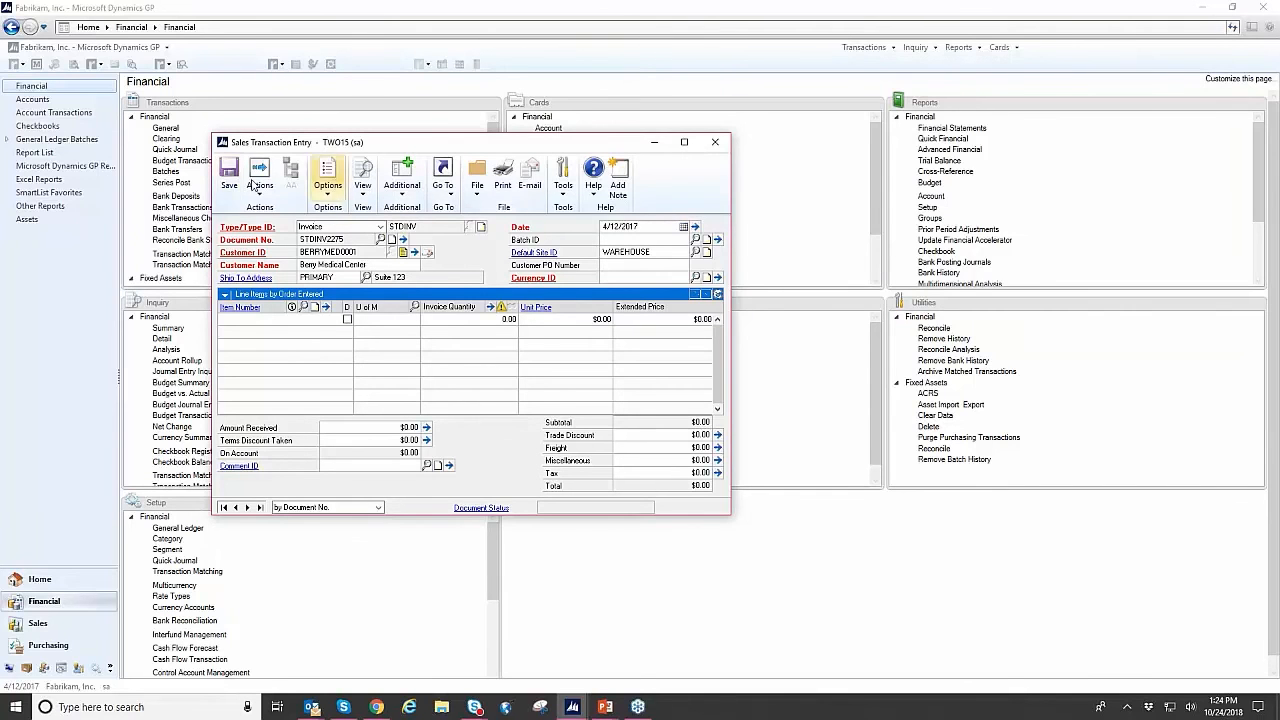
left_click_drag(636, 147, 825, 140)
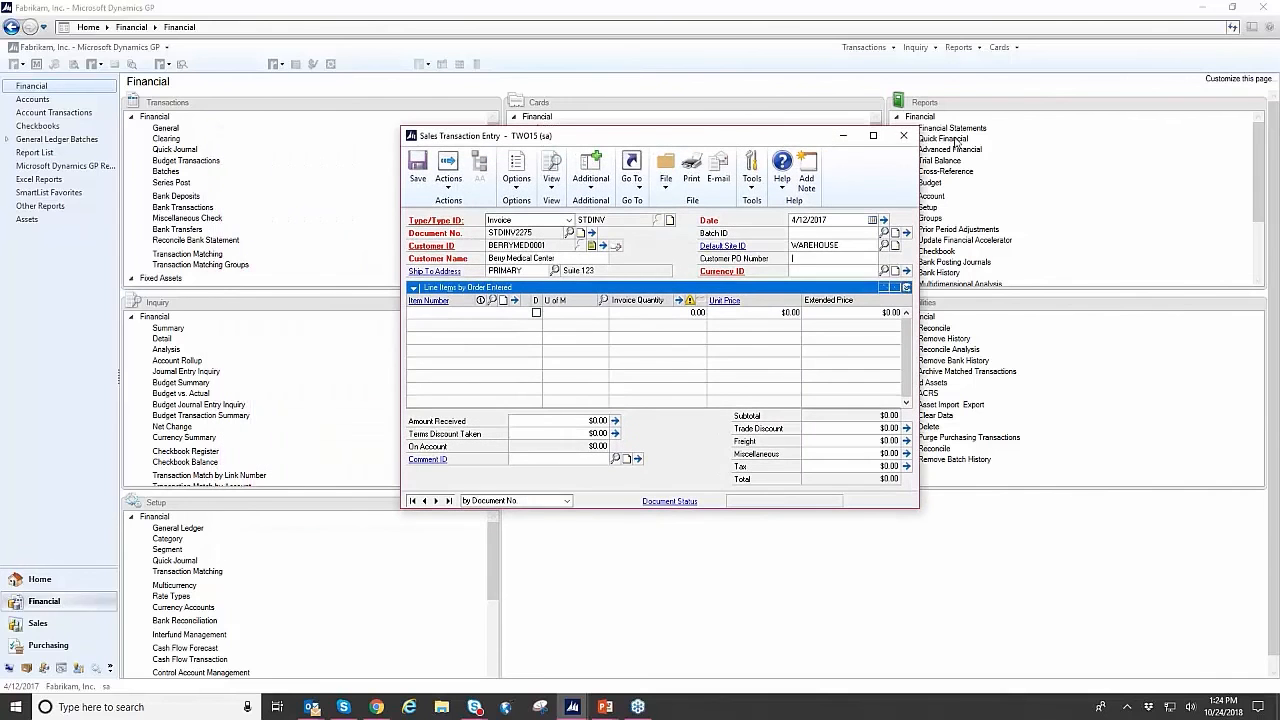
- Delete the unsaved STDINV invoice for Berry Medical Center, confirm the deletion, and close Sales Transaction Entry
left_click(448, 175)
left_click(460, 257)
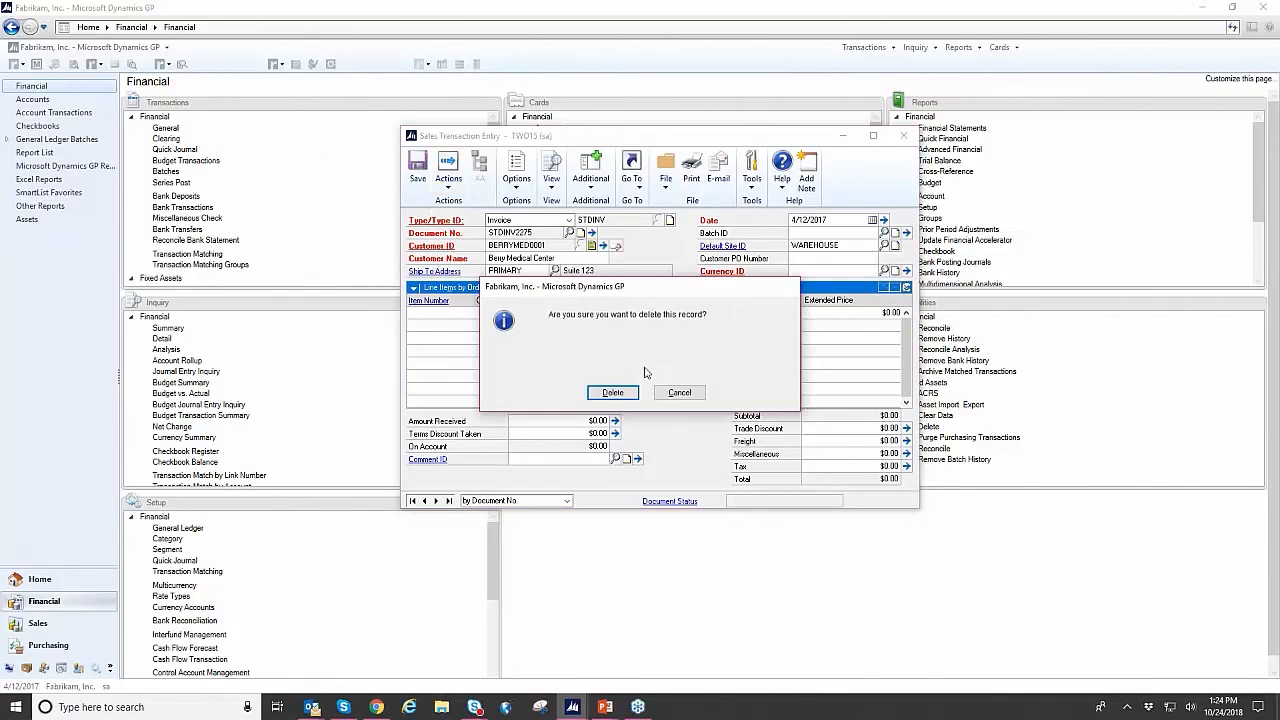
left_click(610, 395)
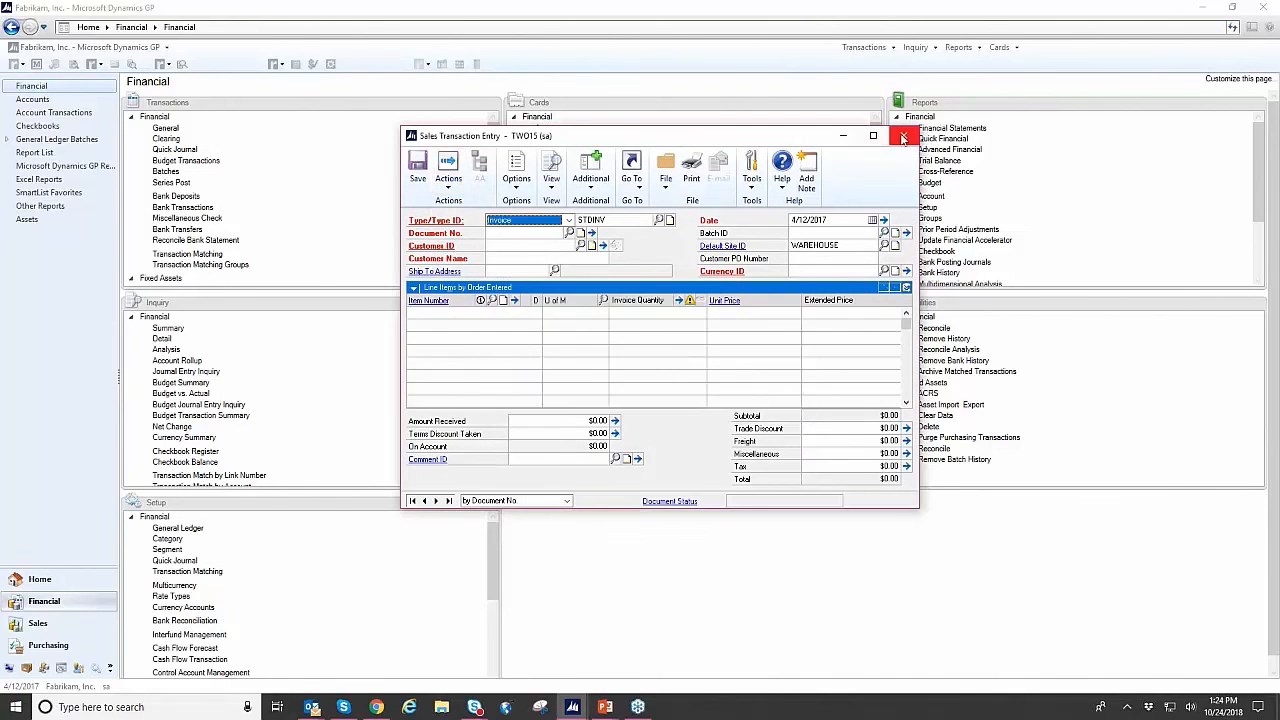
left_click(903, 135)
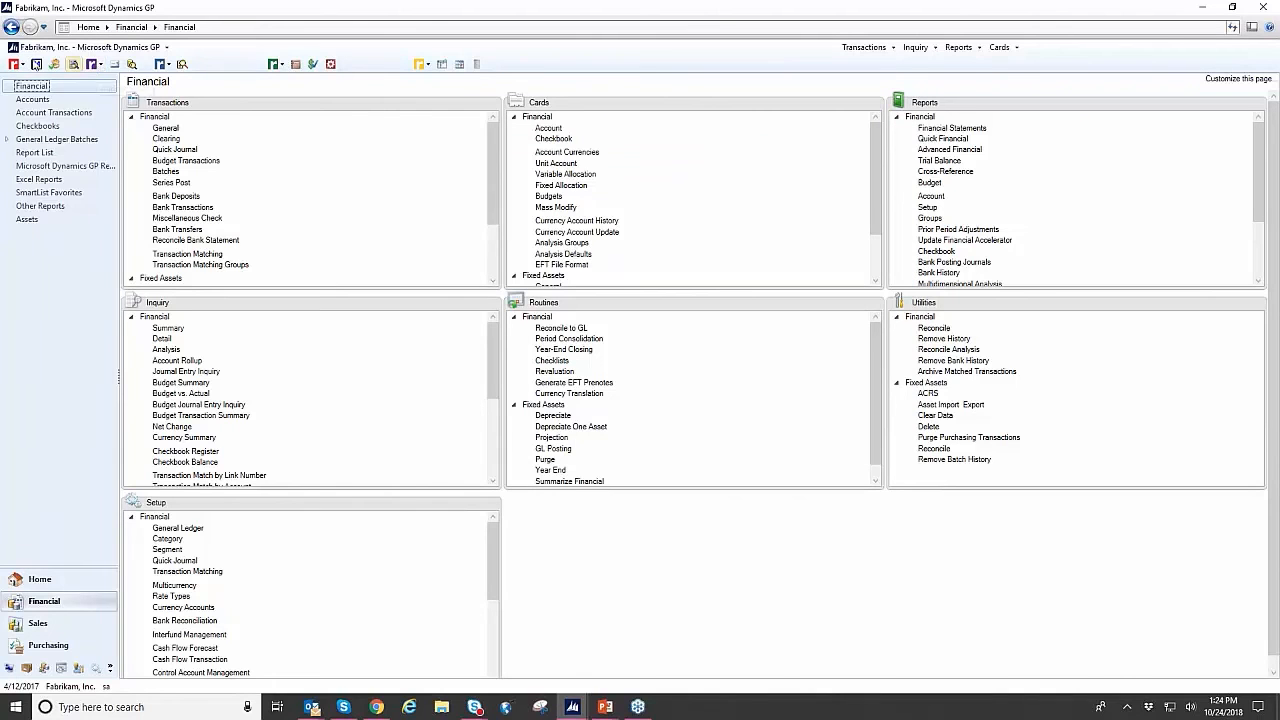
- Open the Toolbox's Security What If window, reposition it, and choose the last user in the user lookup
left_click(16, 64)
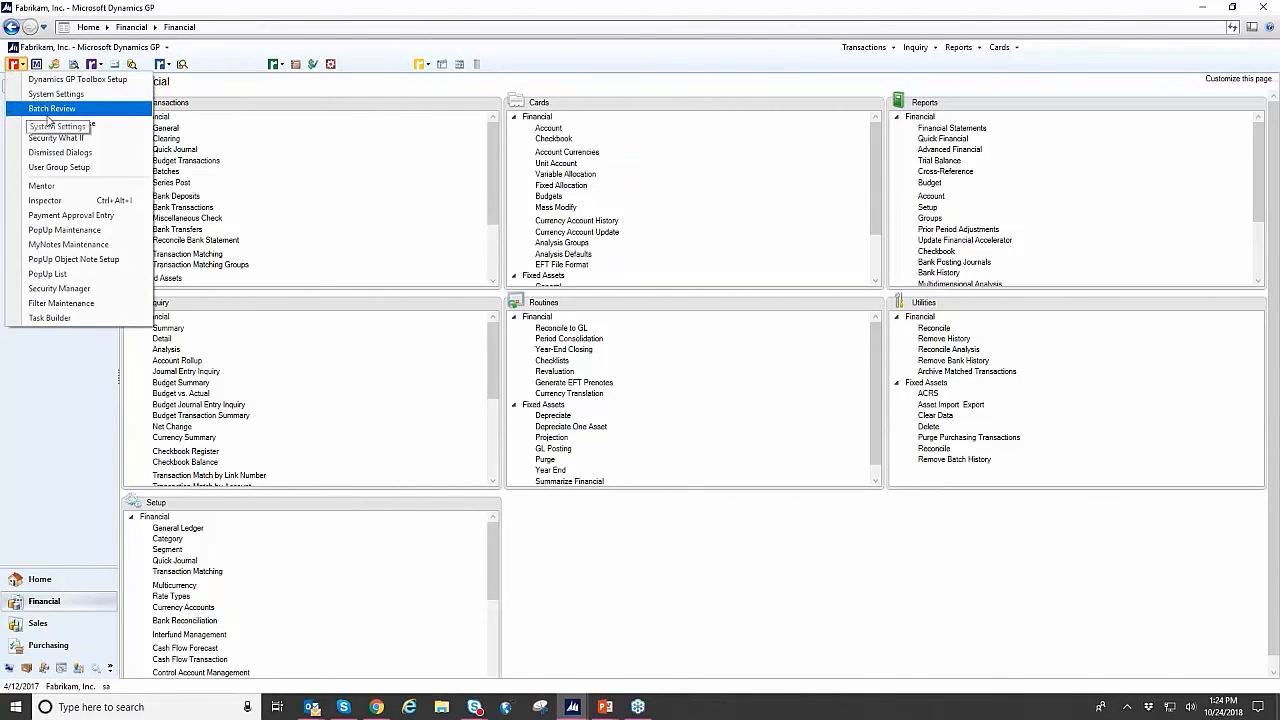
left_click(90, 140)
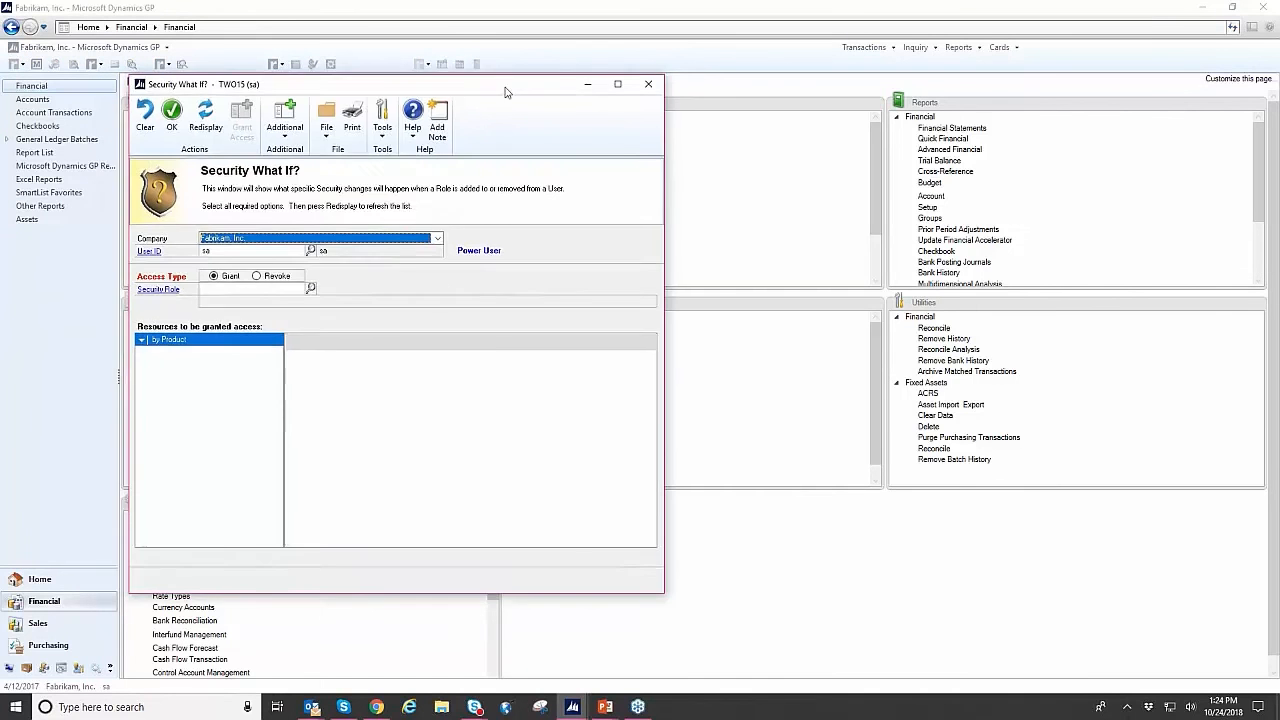
left_click_drag(505, 92, 872, 100)
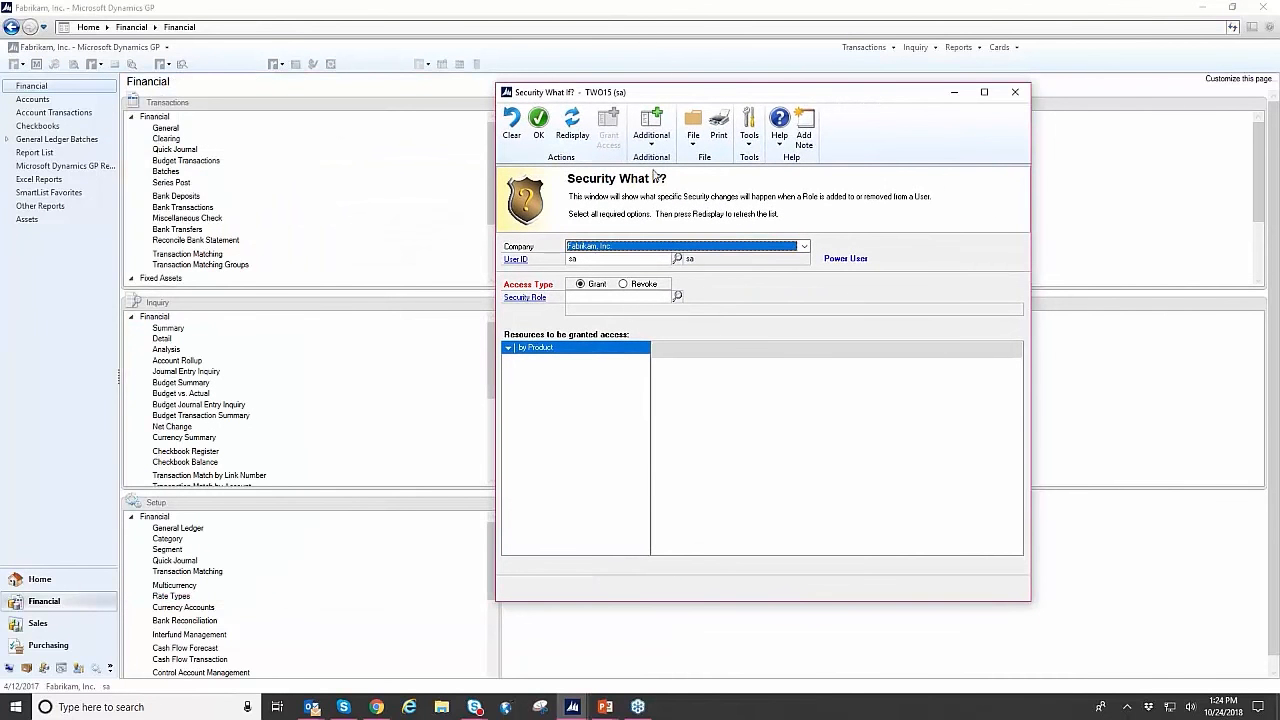
left_click(676, 259)
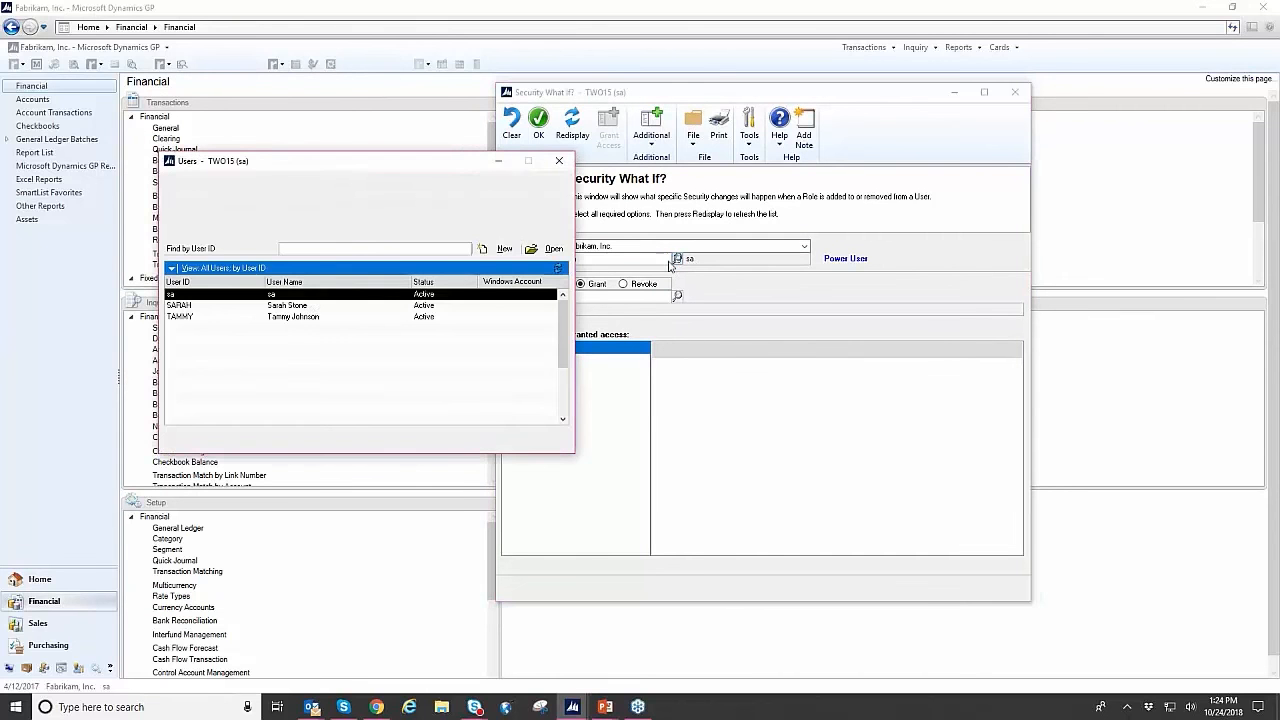
left_click(310, 317)
double_click(310, 317)
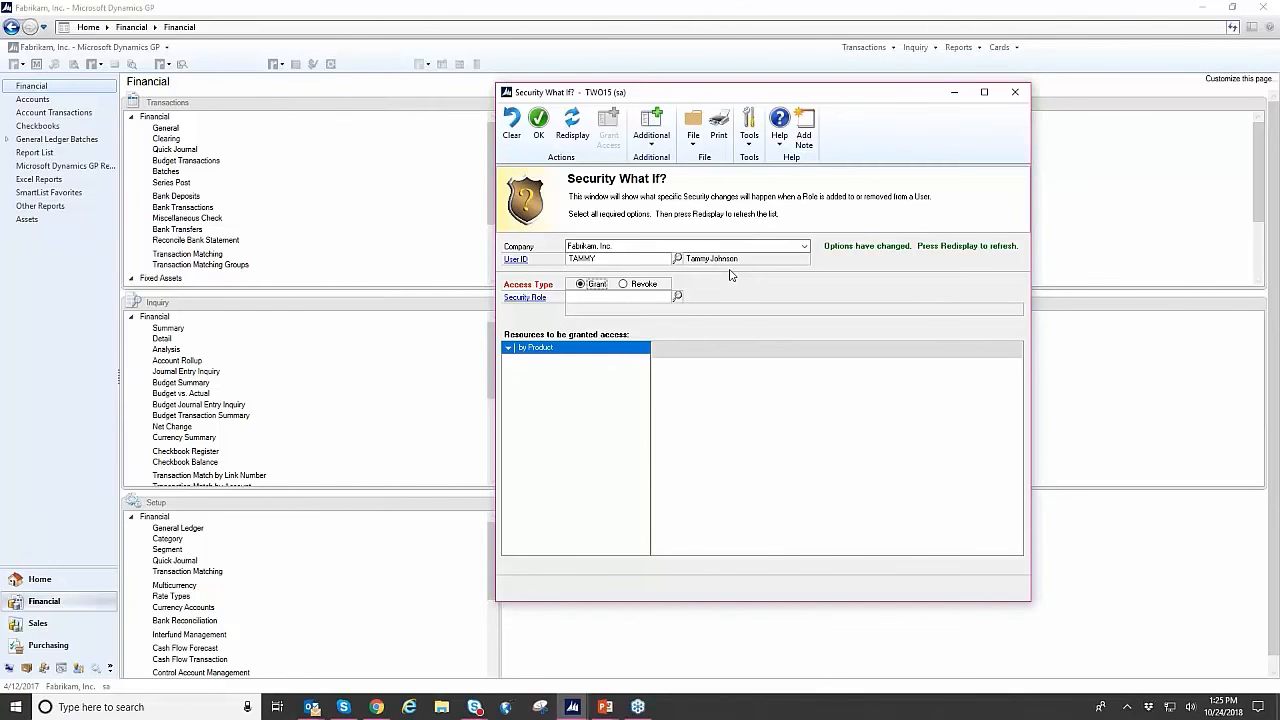
- Choose the BOOKKEEPER* security role with Grant access and redisplay the resources to be granted
left_click(678, 298)
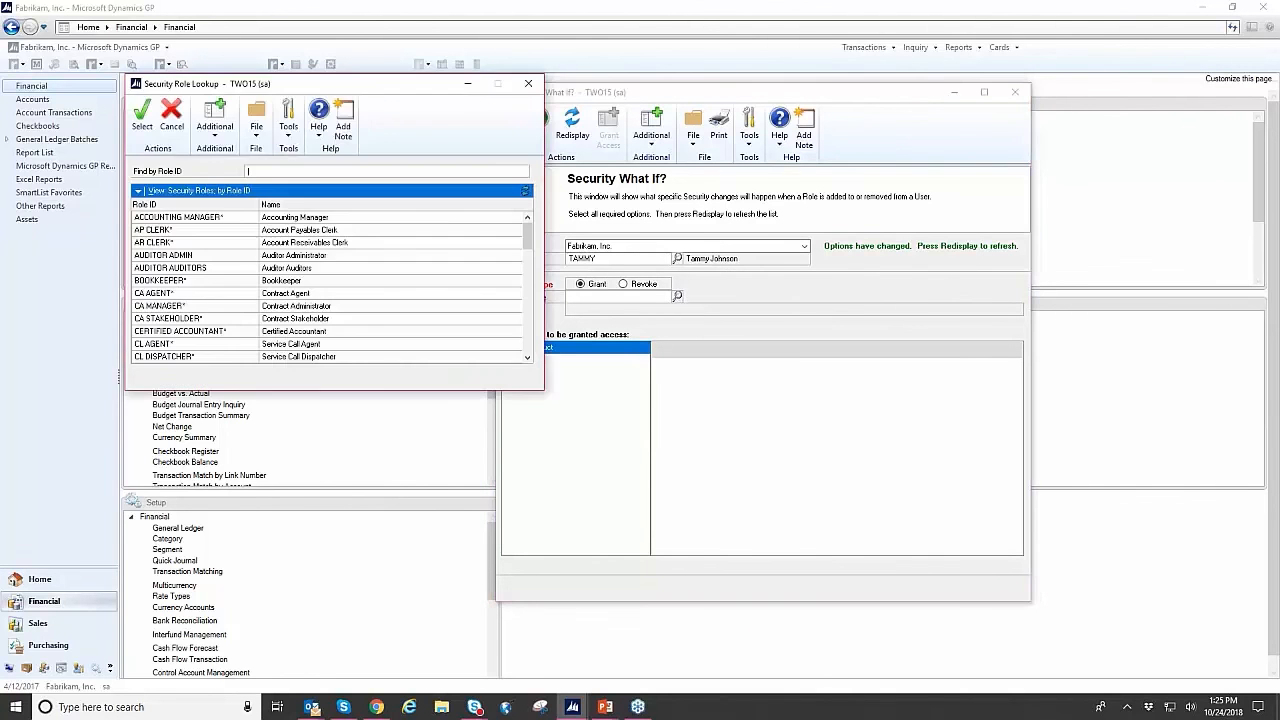
double_click(168, 284)
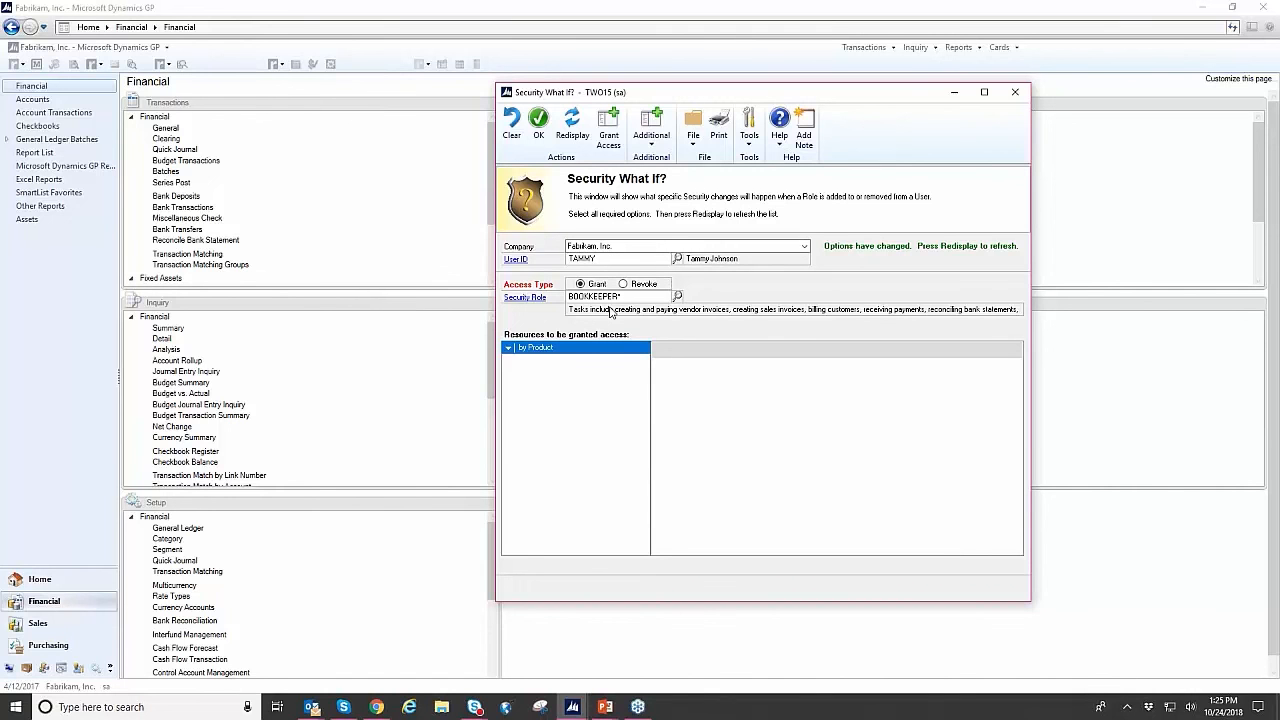
left_click(572, 125)
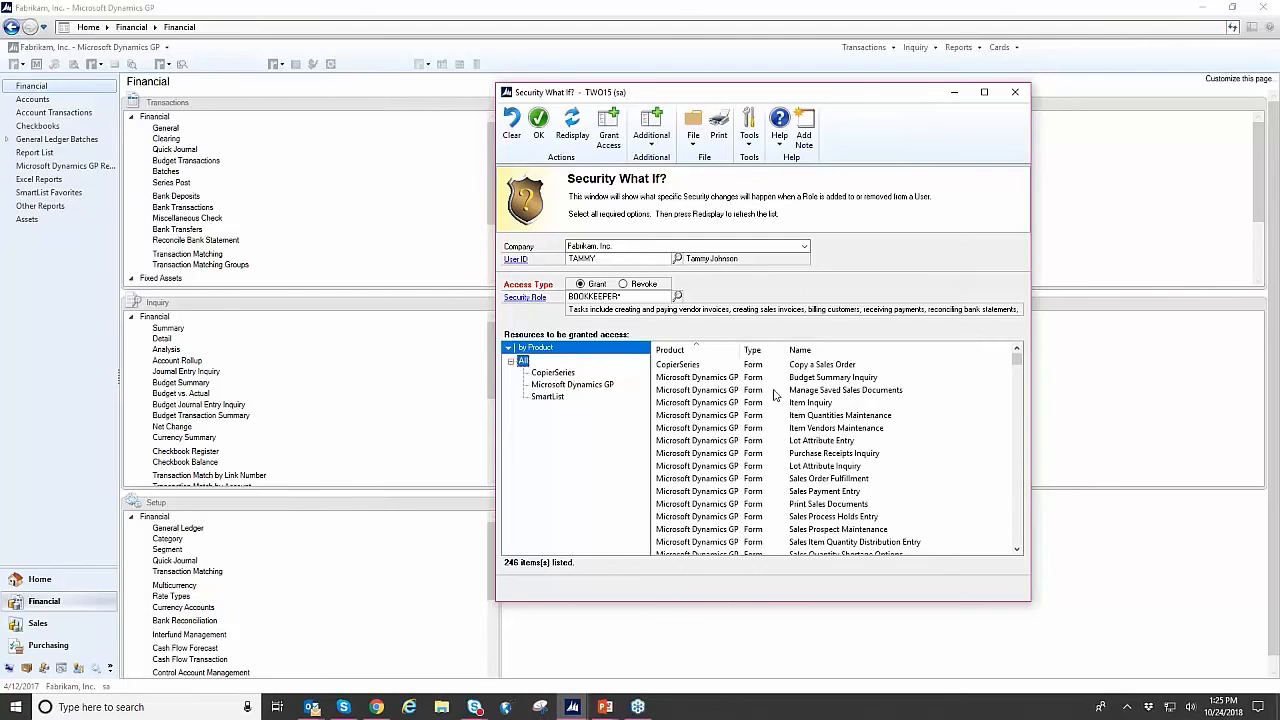
- Review the full list of resources the role would grant, return to its start, and close Security What If
scroll(737, 393, "down", 5)
scroll(737, 393, "down", 20)
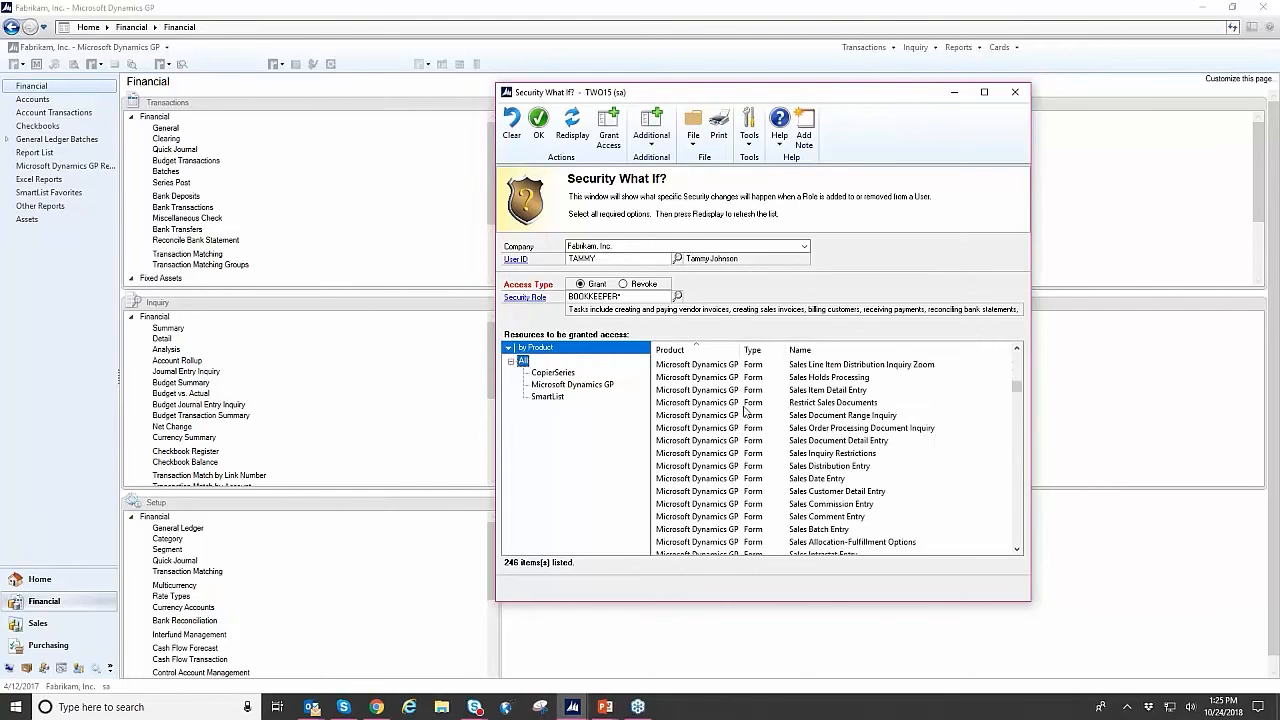
scroll(790, 468, "down", 20)
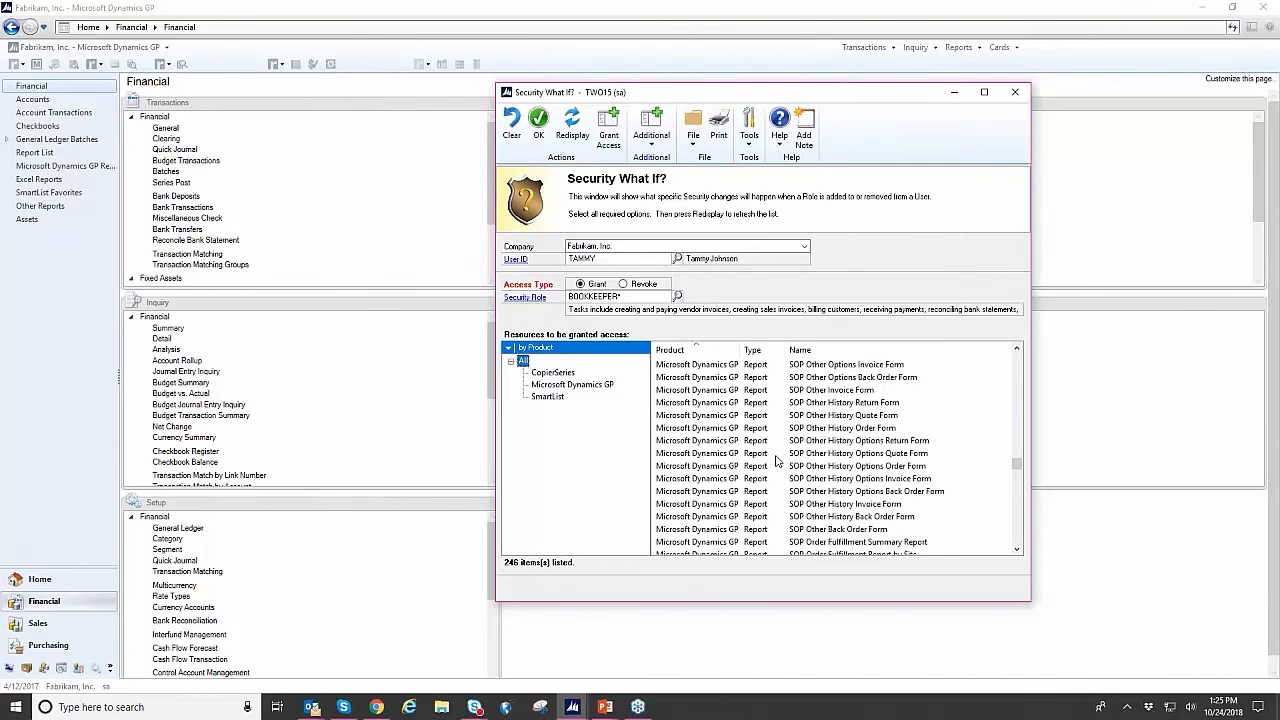
scroll(775, 472, "down", 10)
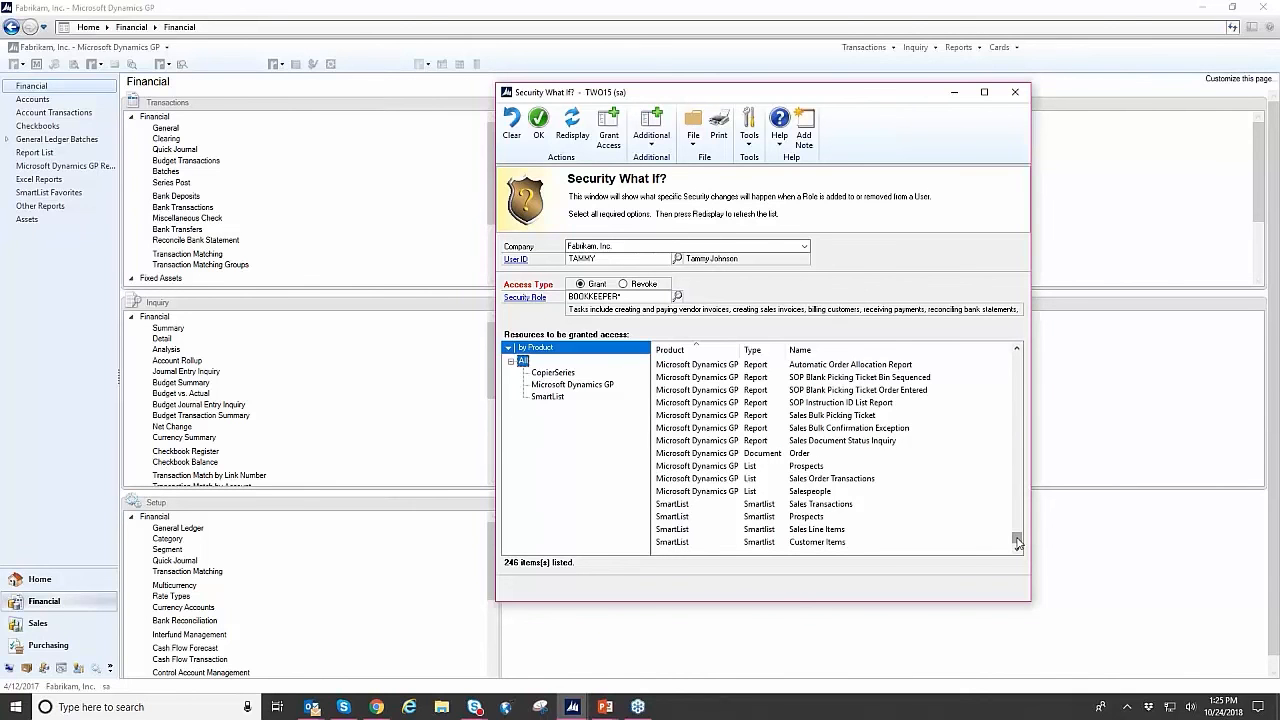
left_click_drag(1017, 541, 1027, 342)
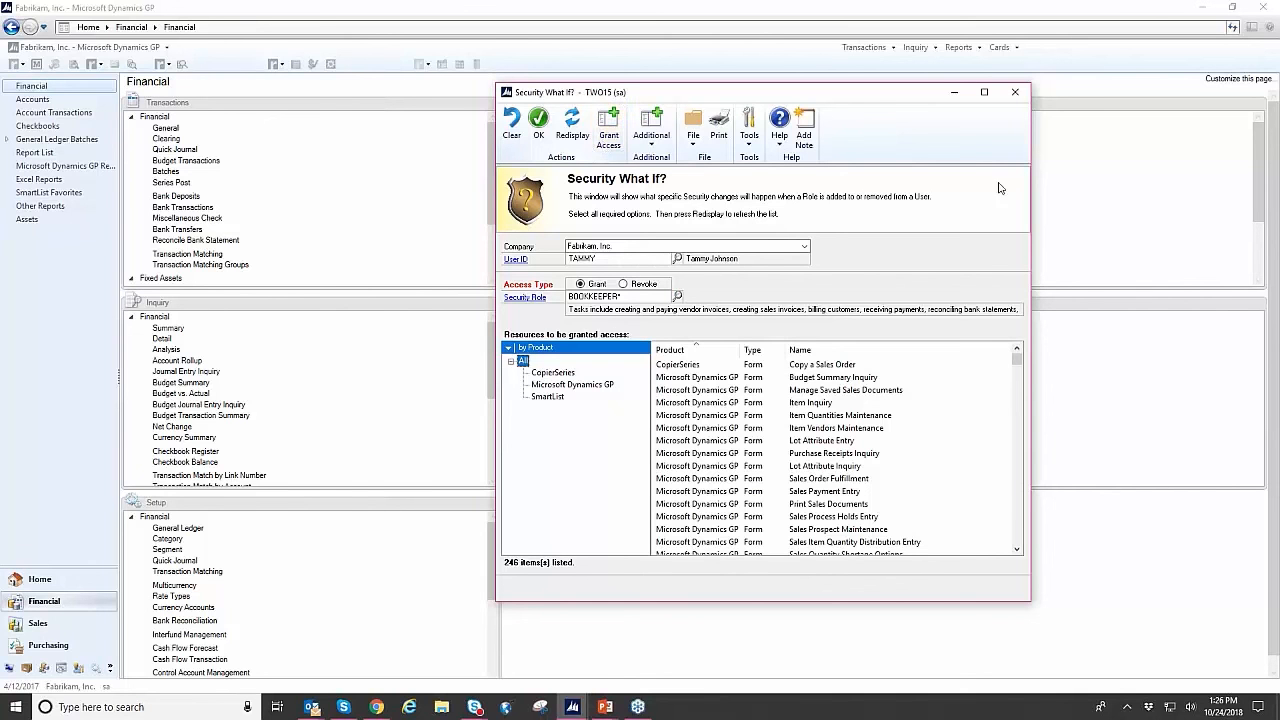
left_click(1014, 95)
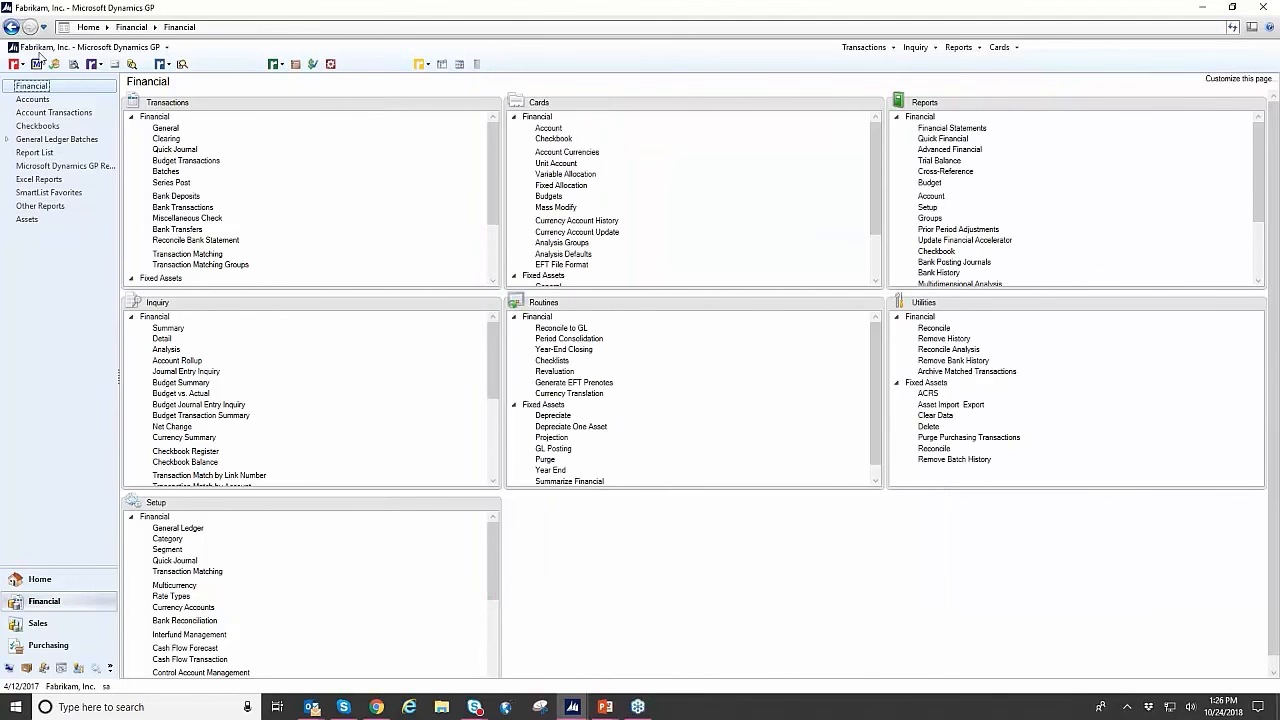
- Open the Dynamics GP Toolbox system settings, view the System Lockout description, and go to that tool's settings
left_click(17, 64)
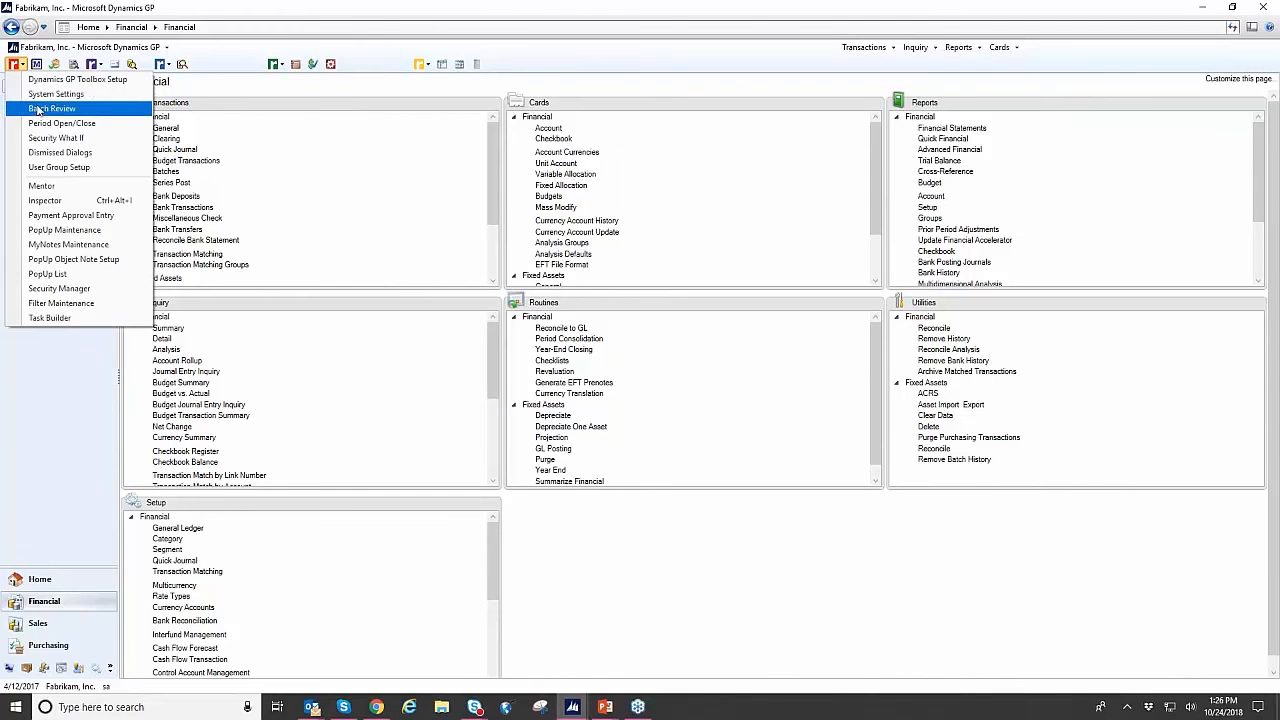
left_click(50, 94)
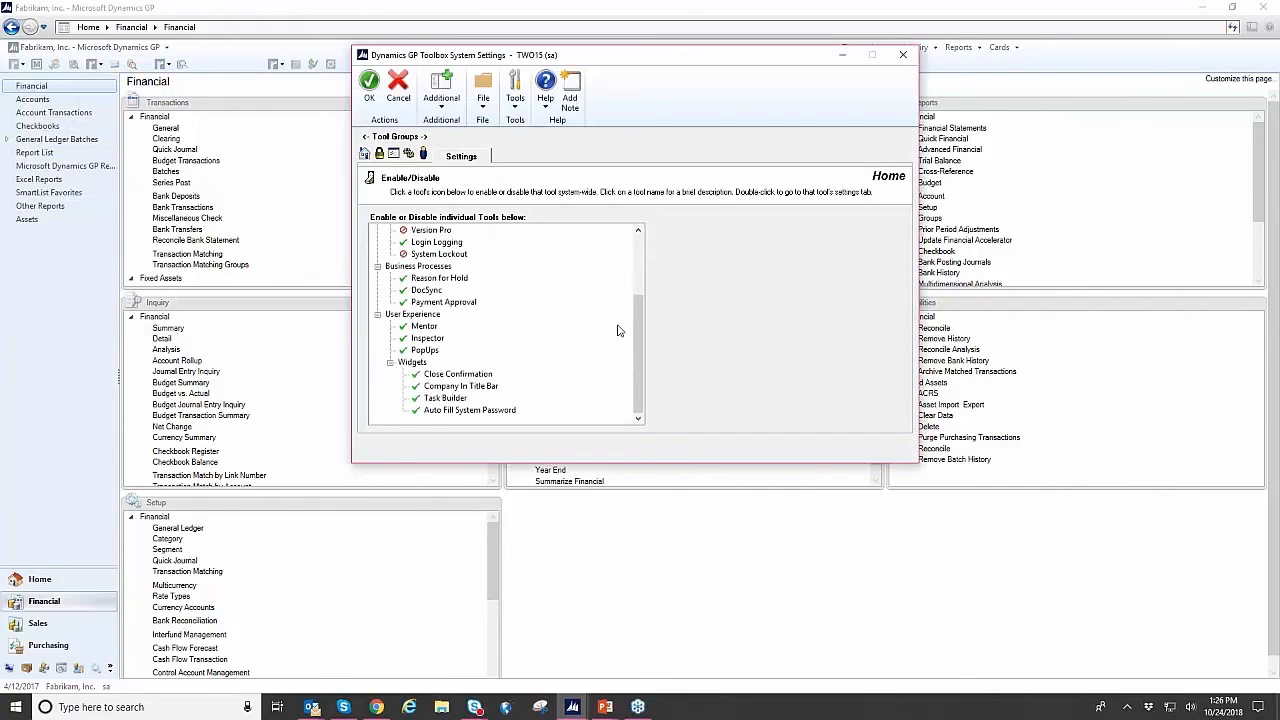
scroll(617, 330, "up", 2)
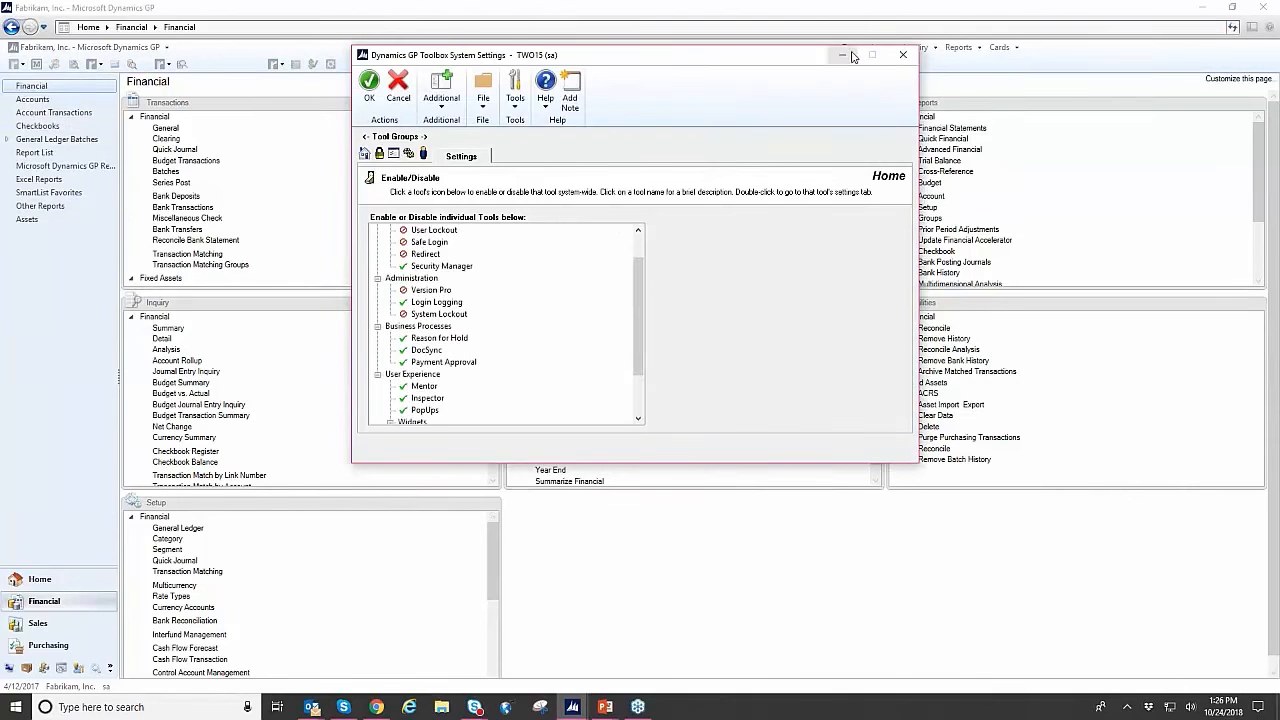
left_click(460, 316)
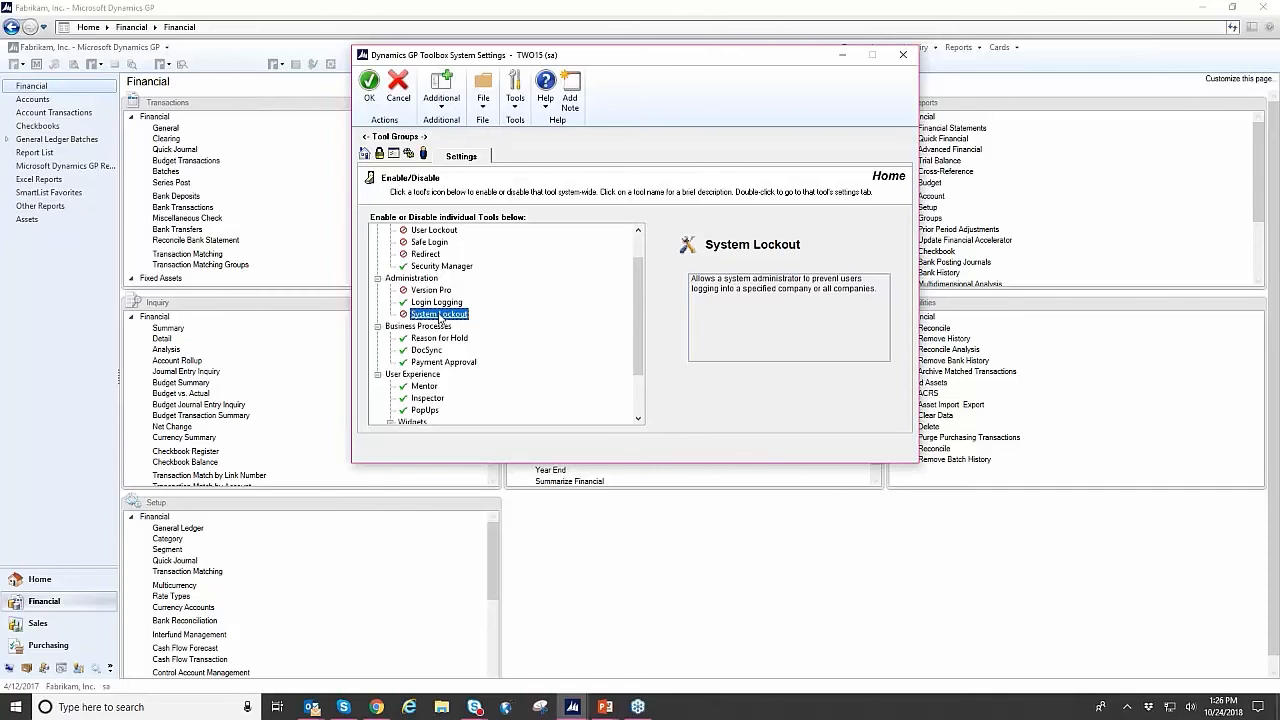
double_click(440, 315)
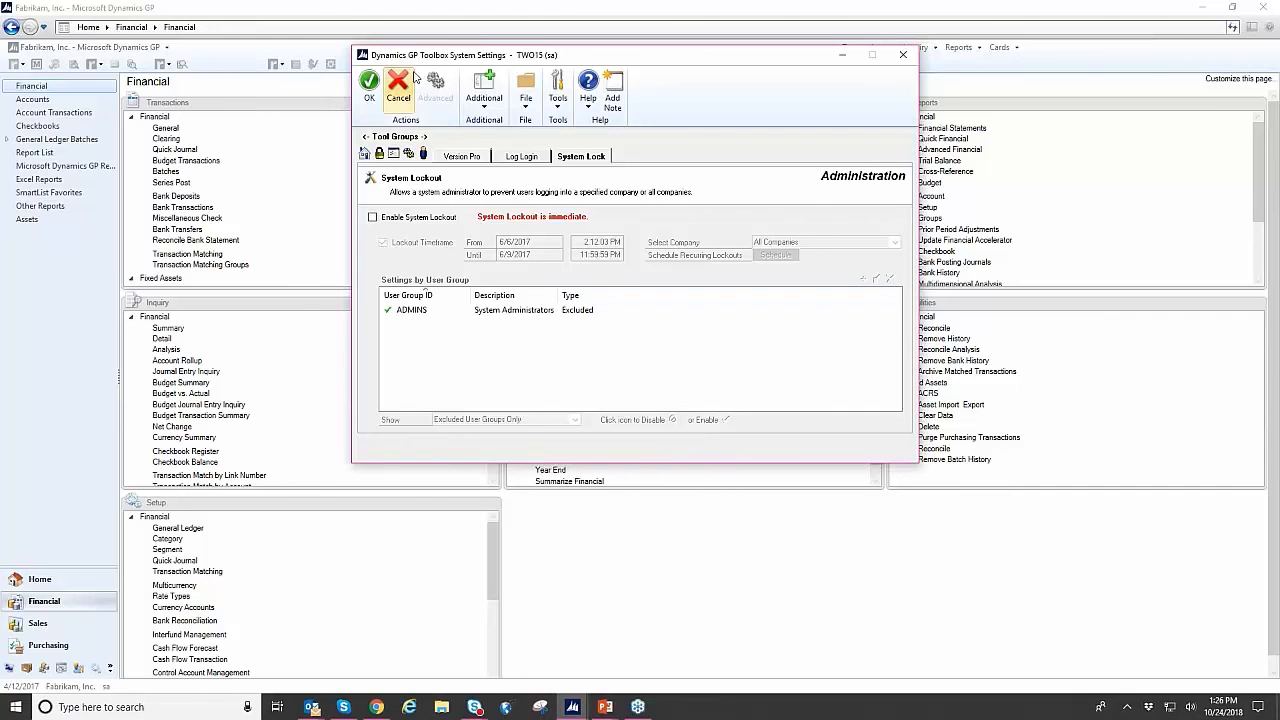
- Enable System Lockout with All Companies as the selected company, then close the Toolbox system settings
left_click(373, 219)
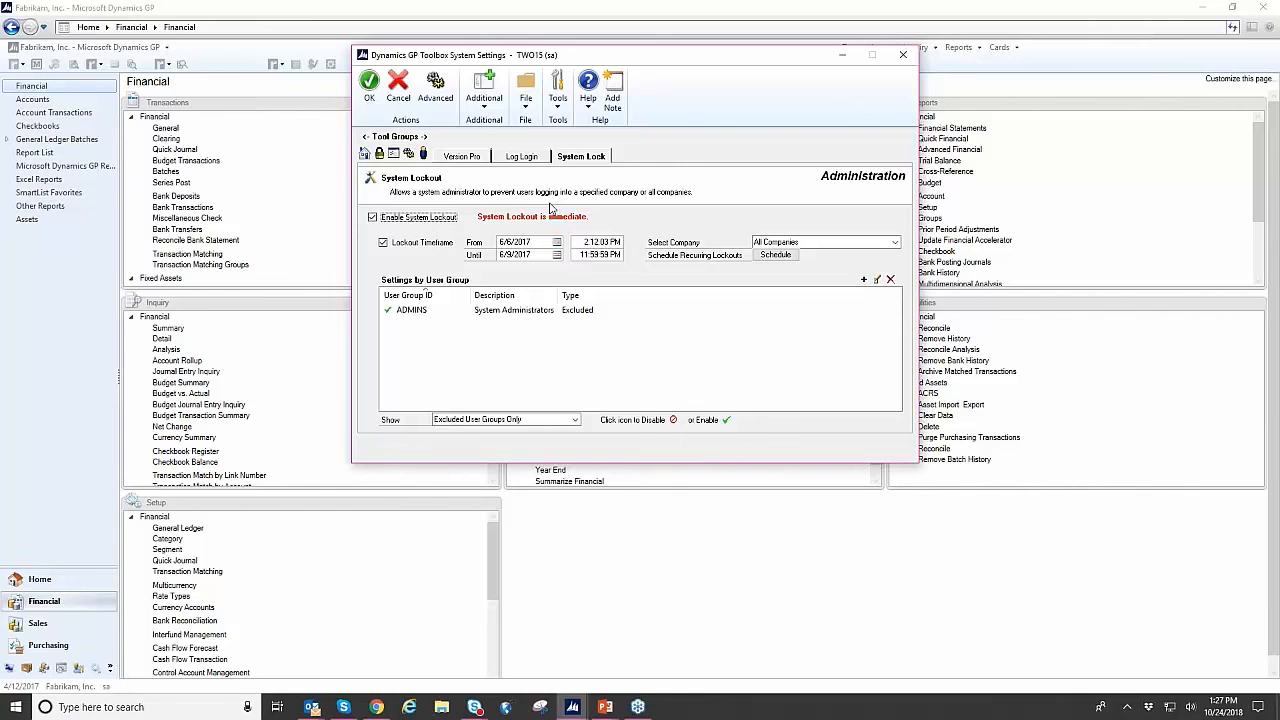
left_click(843, 243)
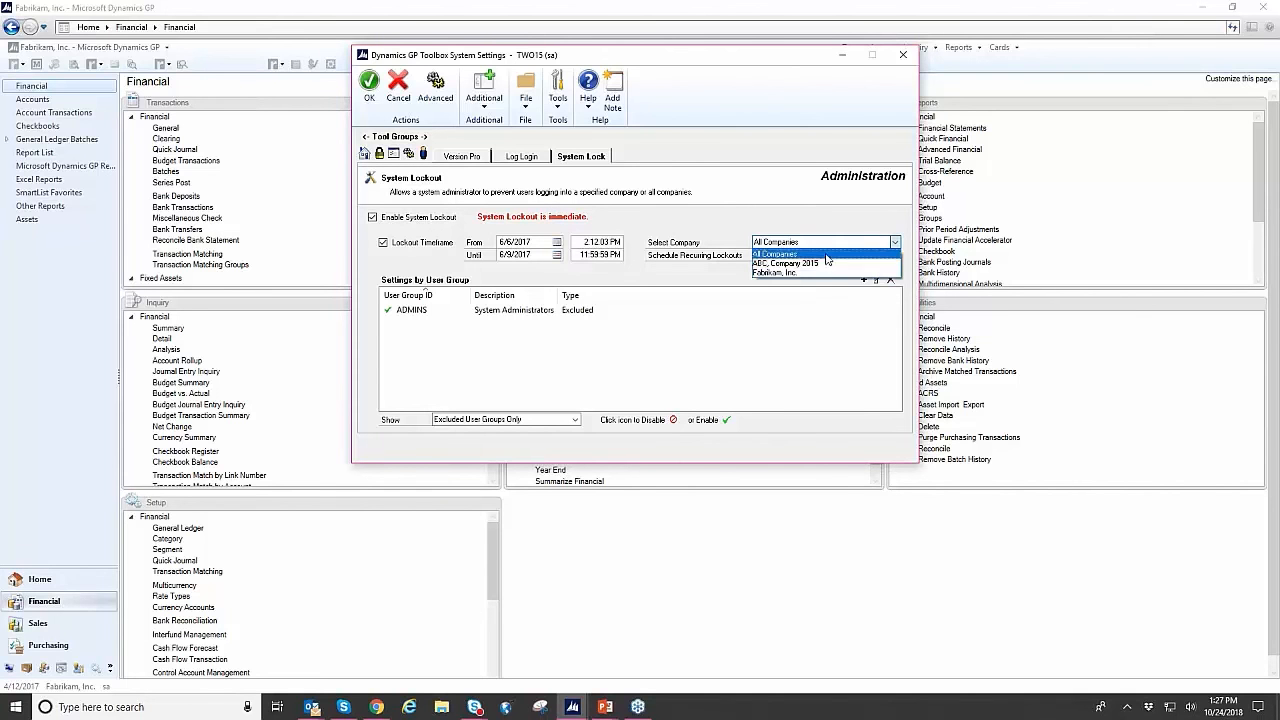
left_click(815, 253)
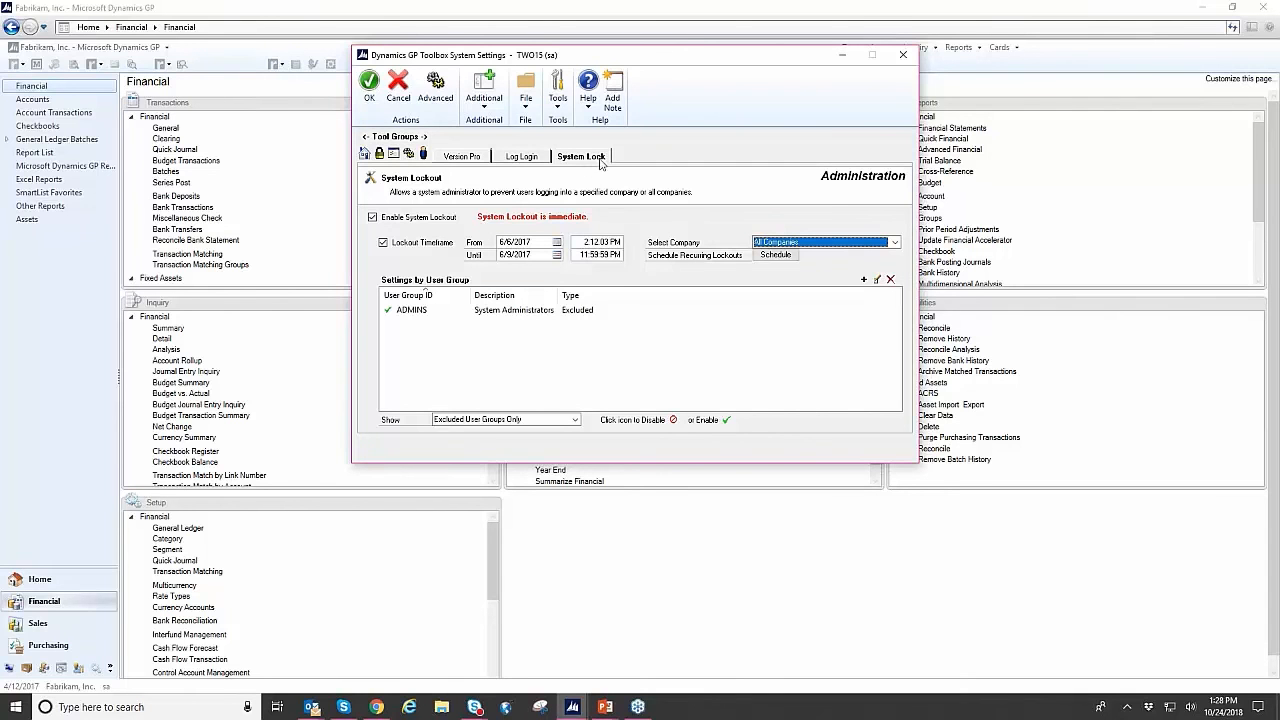
left_click(904, 55)
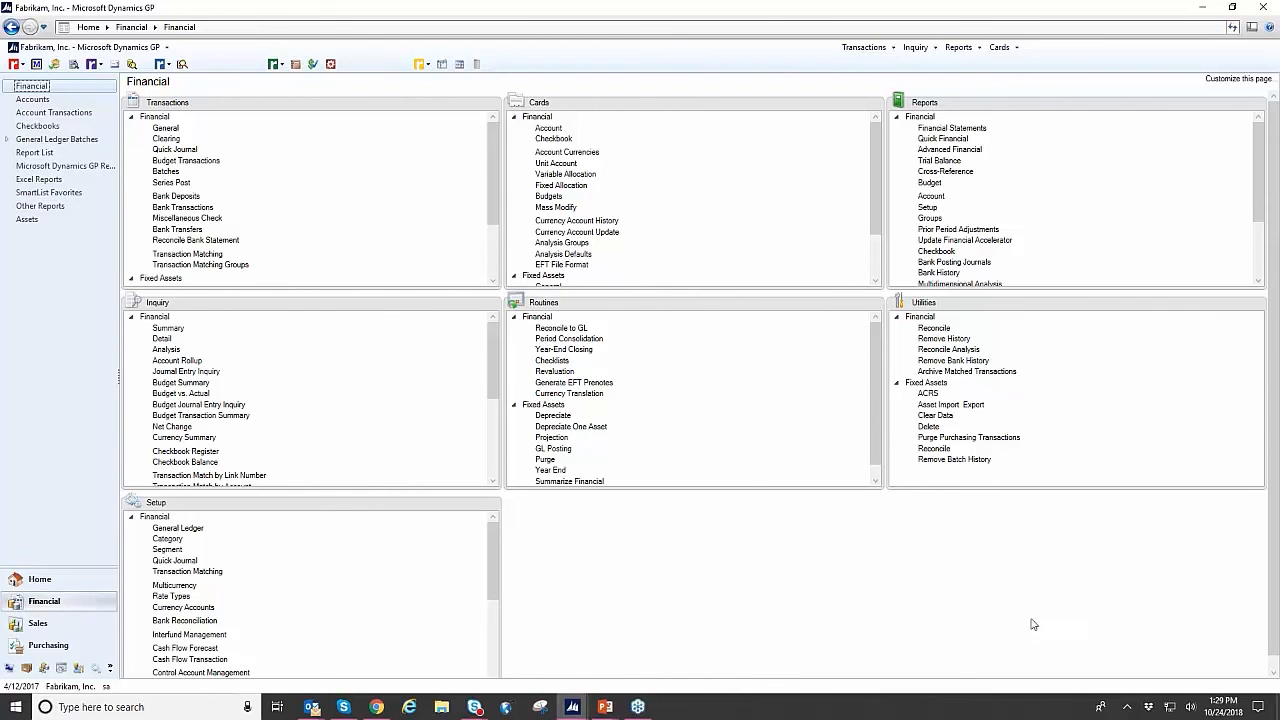
- Switch to the running PowerPoint slide show and advance from the Dynamics GP Toolbox slide to the Thank you slide
left_click(605, 707)
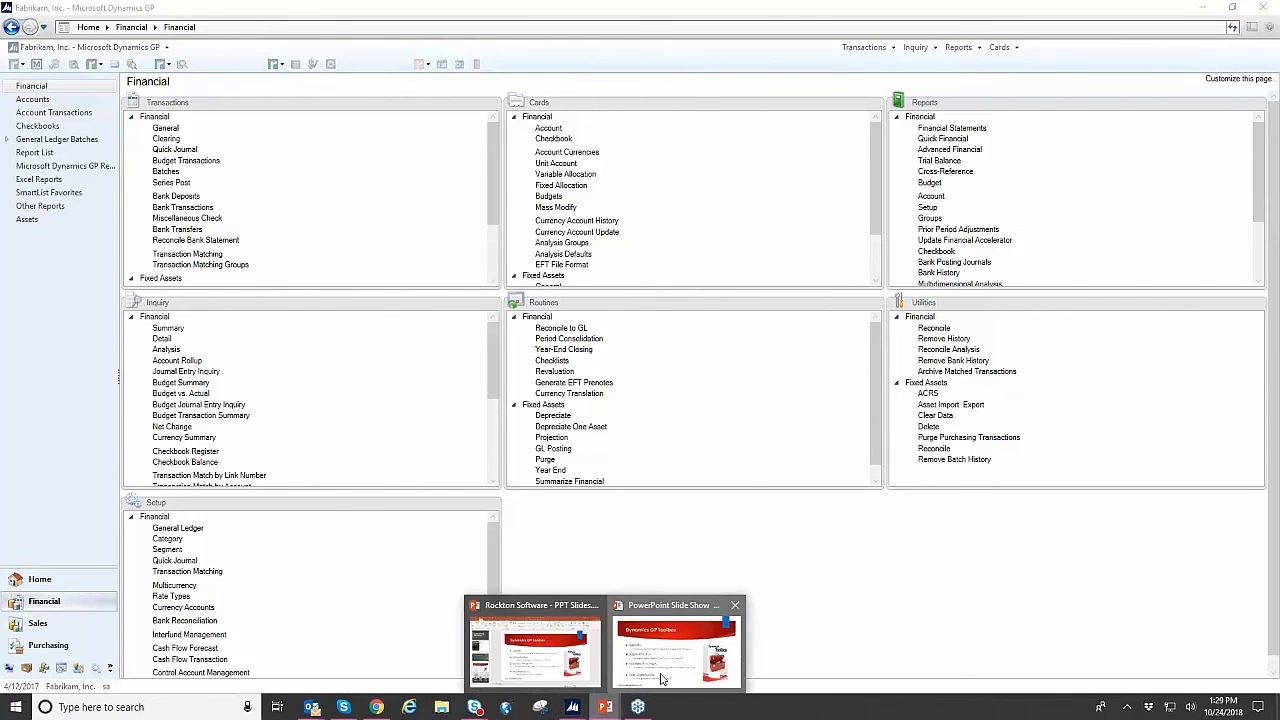
left_click(661, 679)
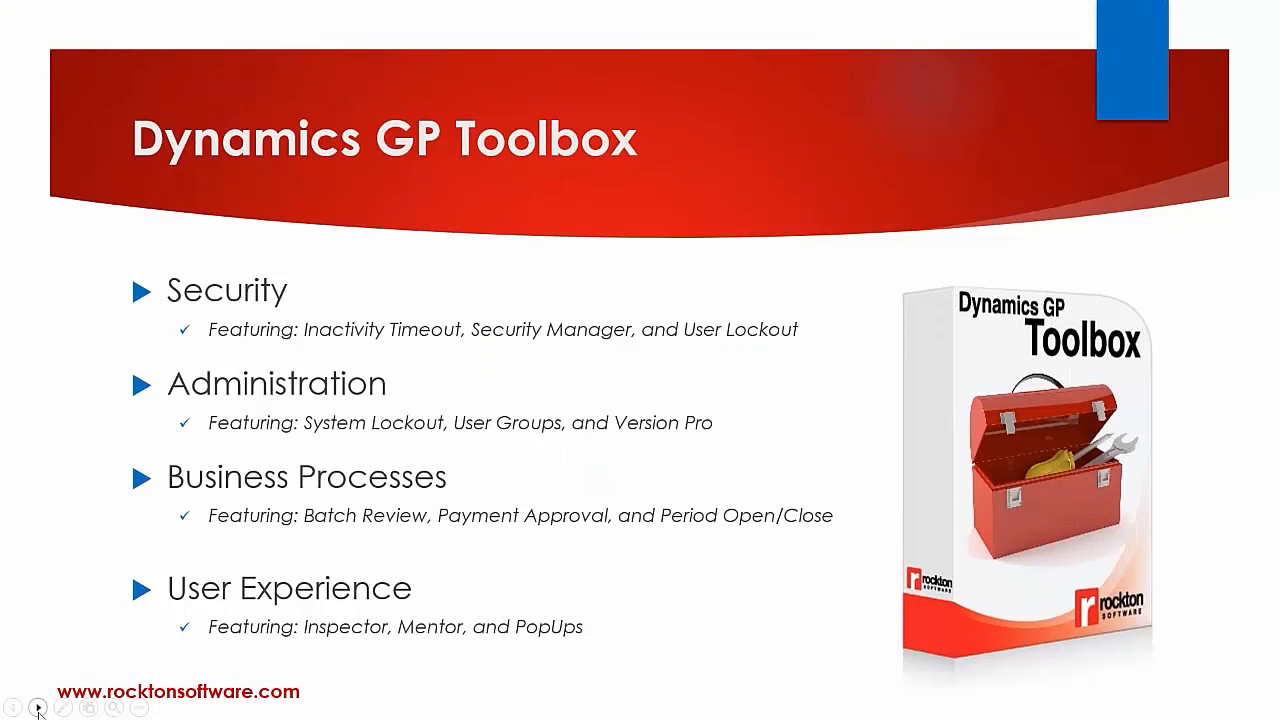
left_click(37, 708)
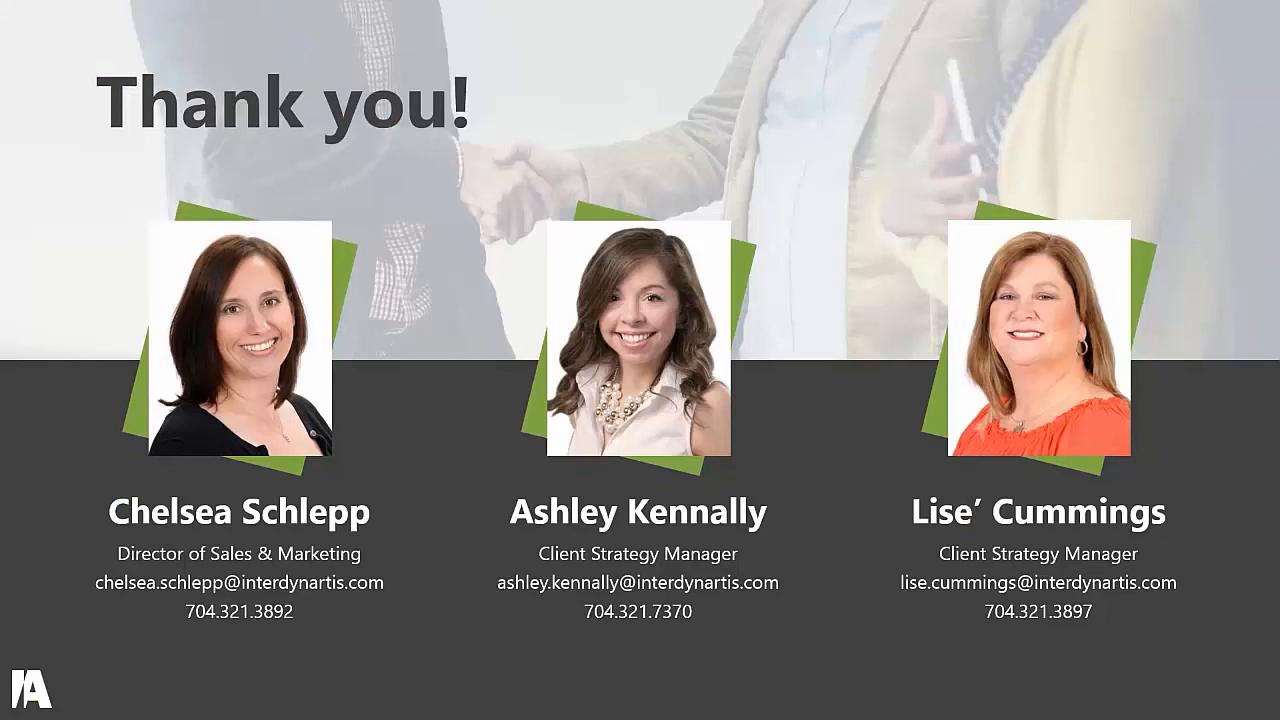